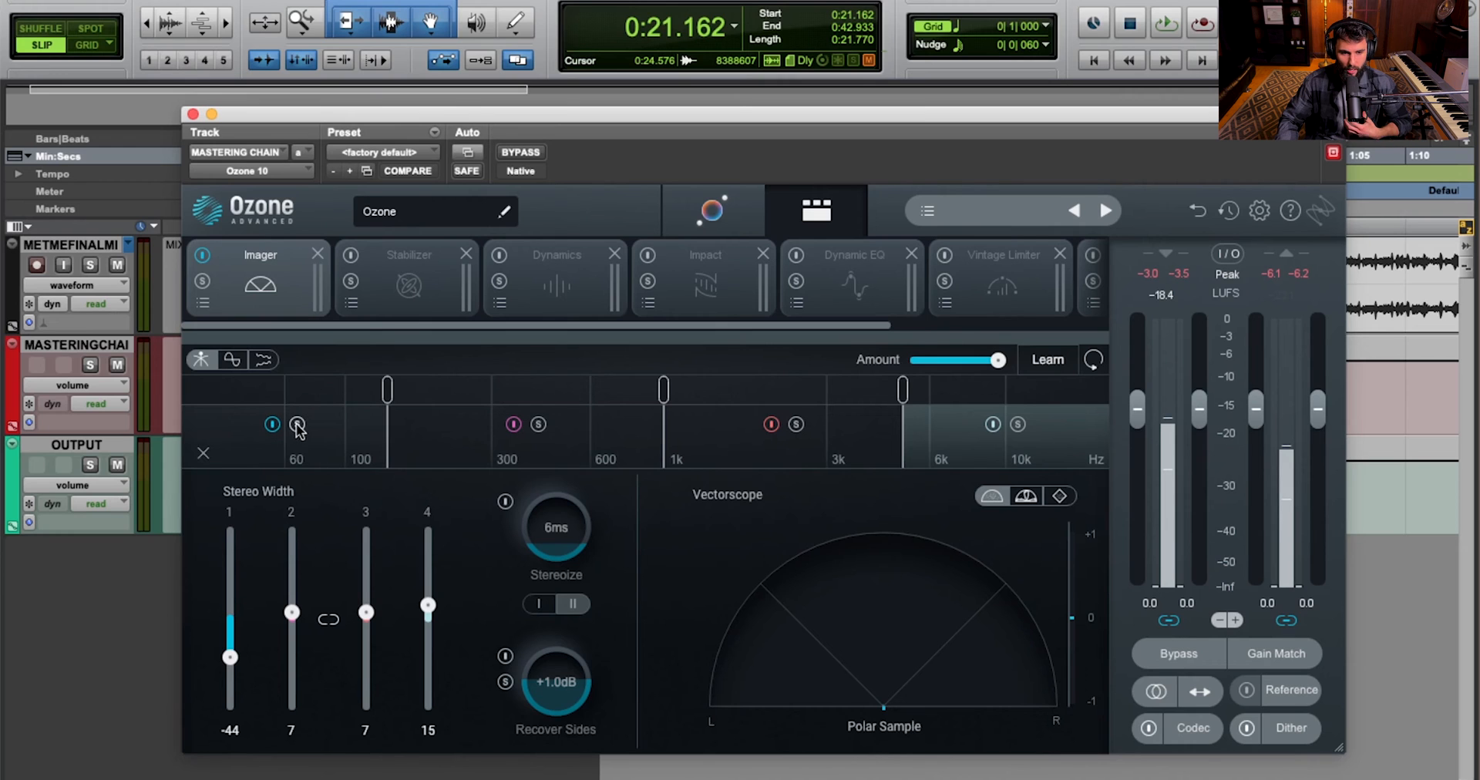
# Solo the Imager's lowest band (band 1) and compare it during playback with its stereo width bypassed and enabled
pyautogui.click(297, 426)
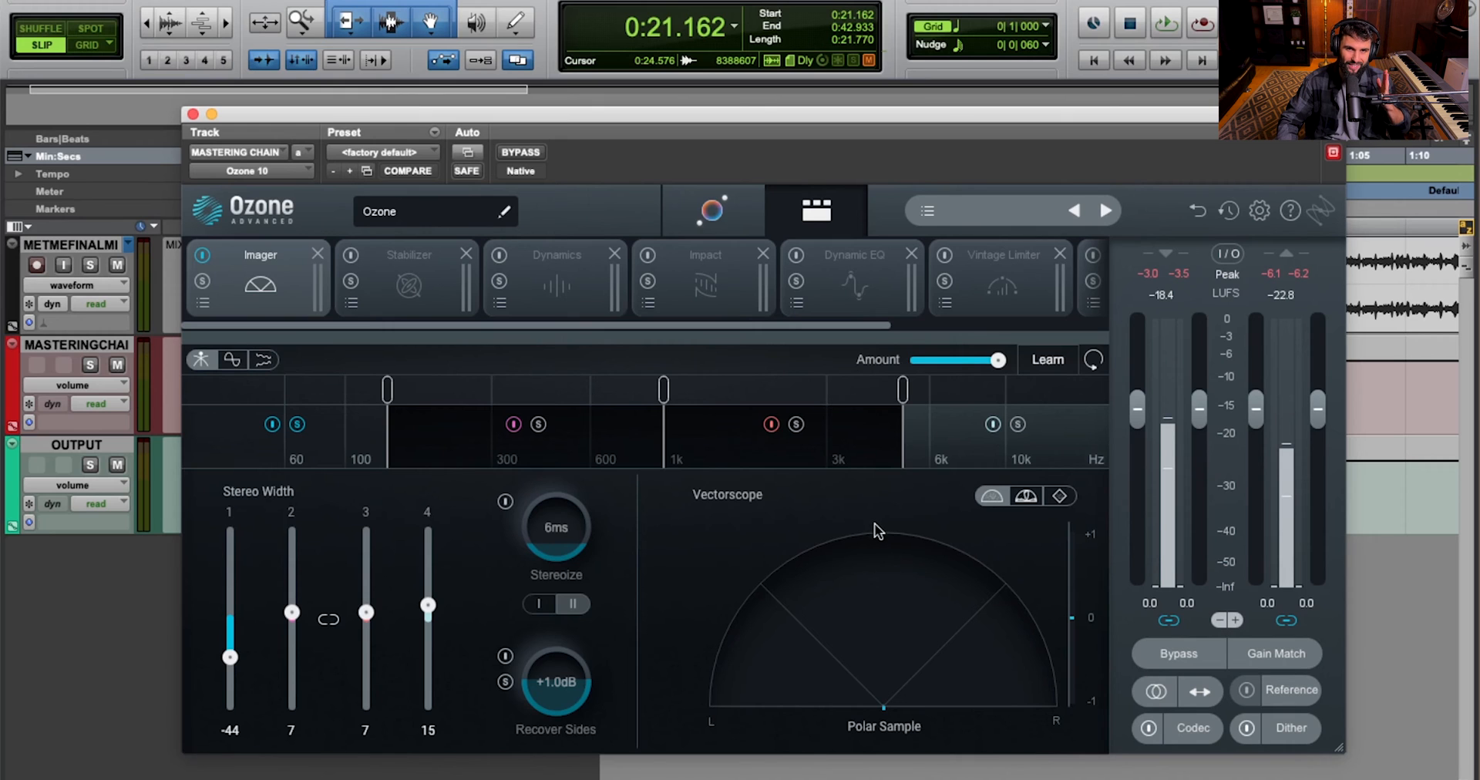
pyautogui.press('space')
pyautogui.click(272, 425)
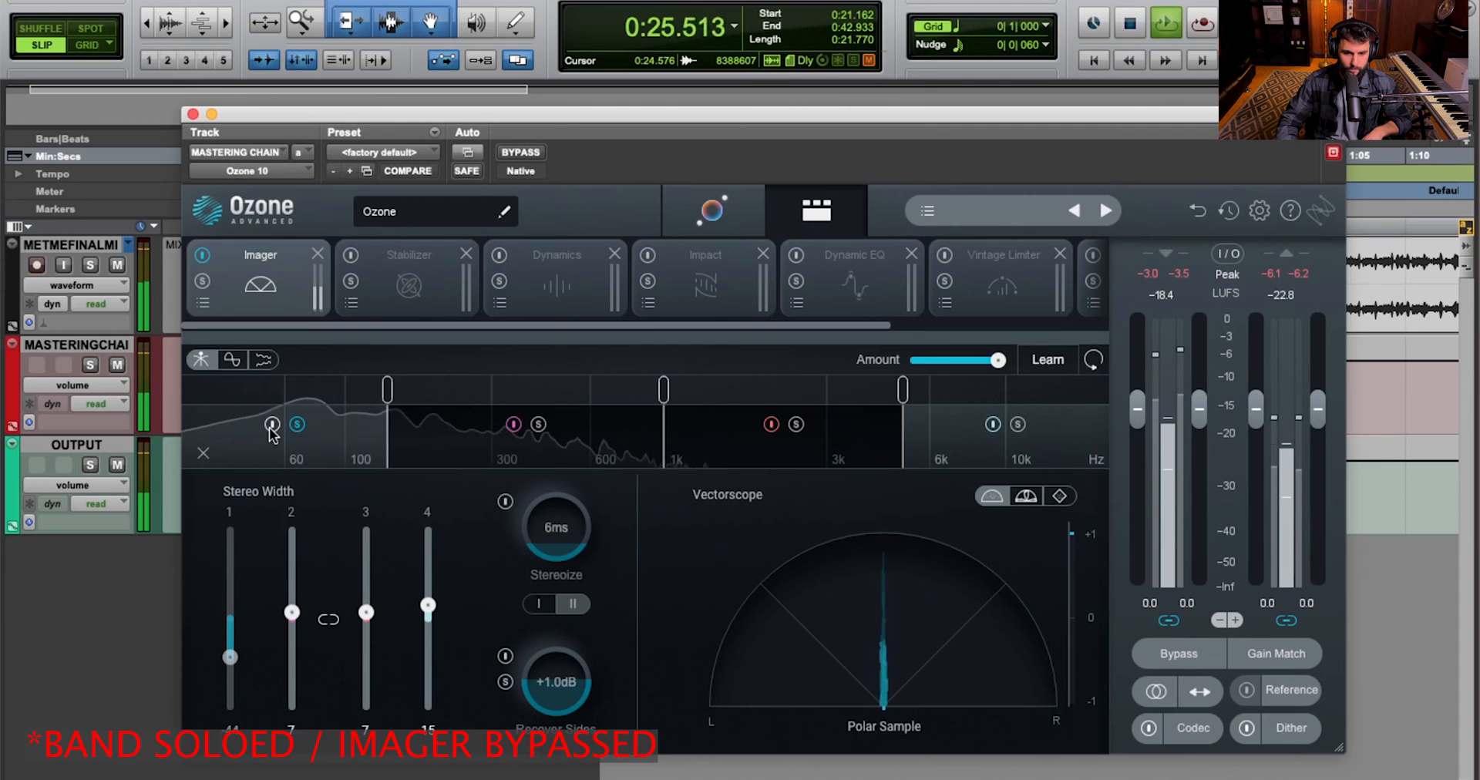
pyautogui.click(272, 425)
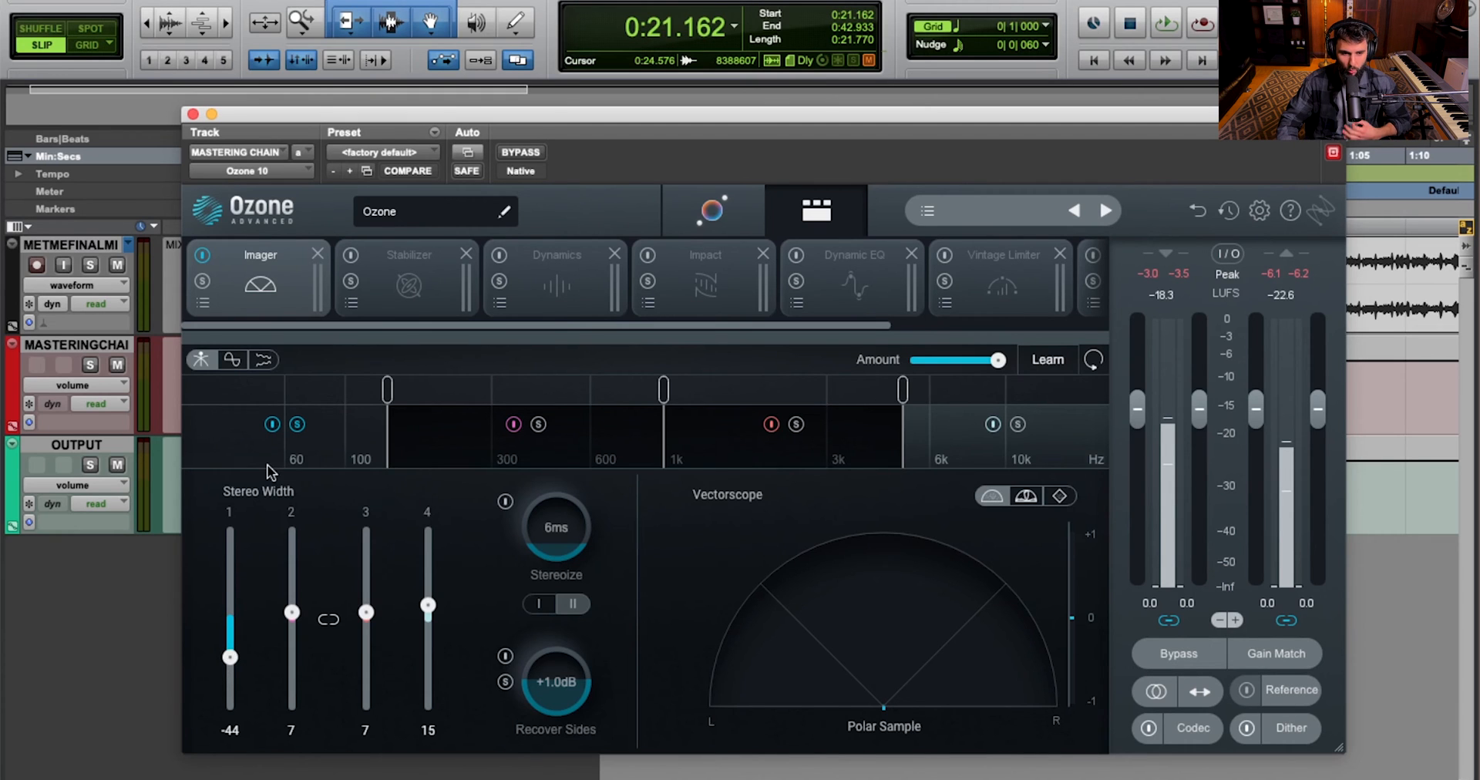
# Solo the Imager's second band and play the loop with that band's stereo width bypassed
pyautogui.click(538, 424)
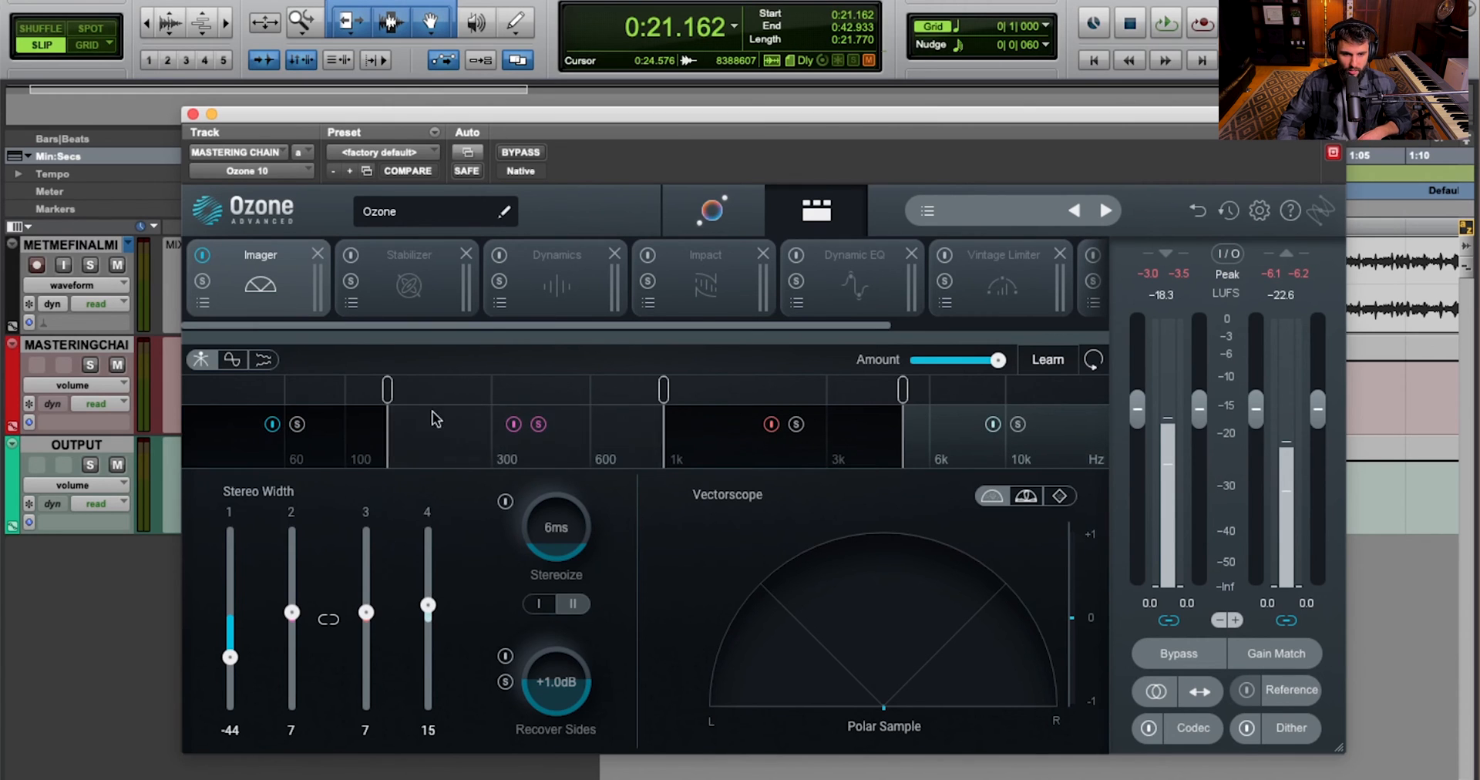
pyautogui.click(513, 424)
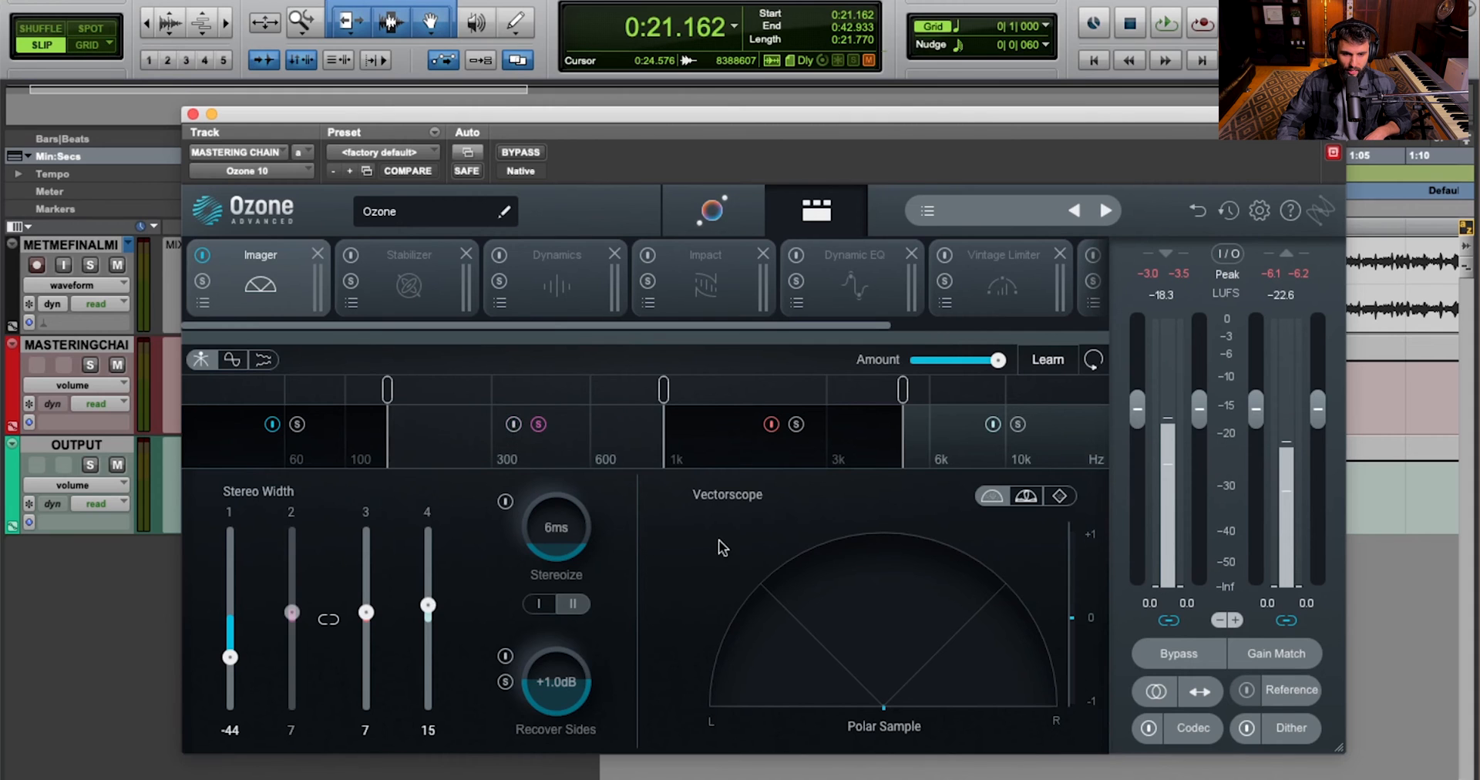
pyautogui.press('space')
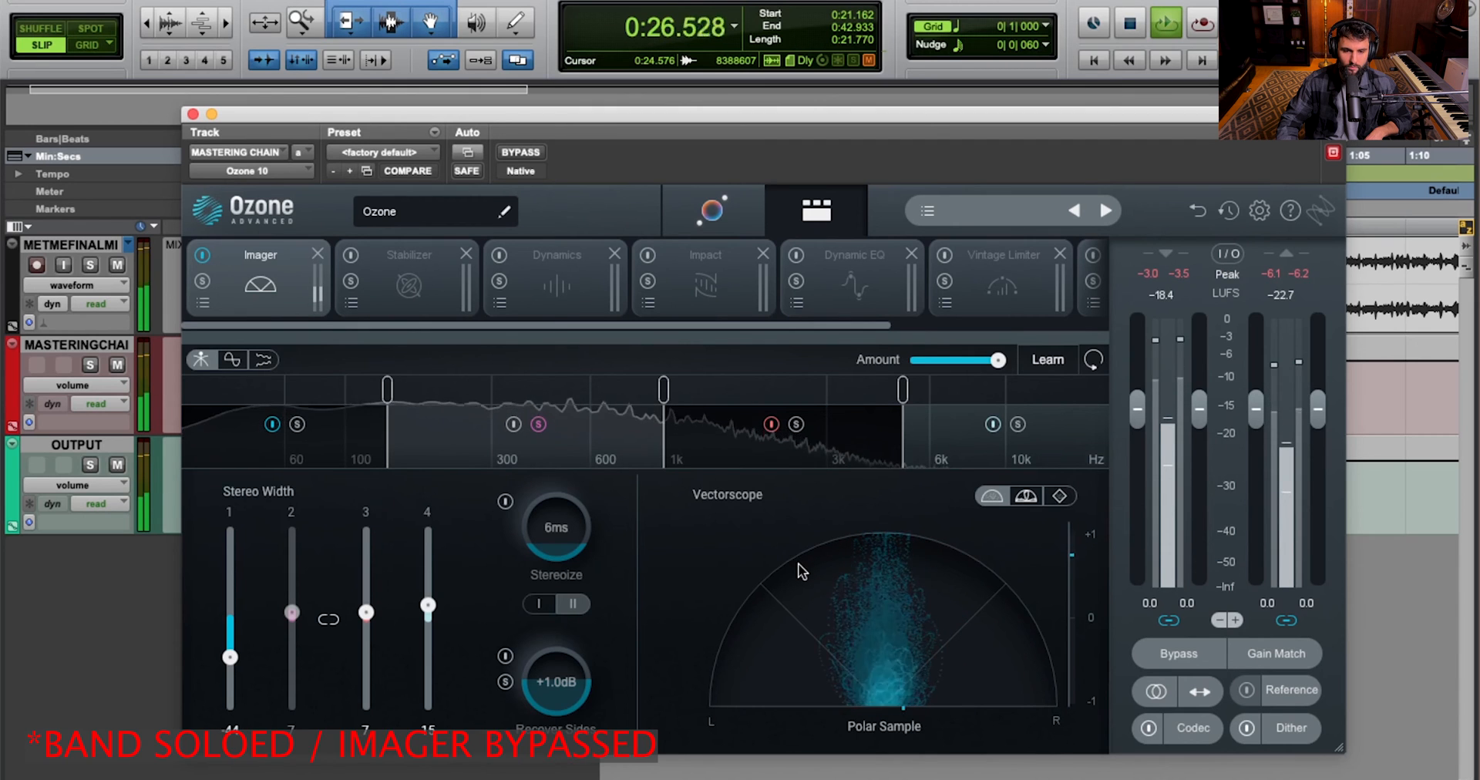
pyautogui.press('space')
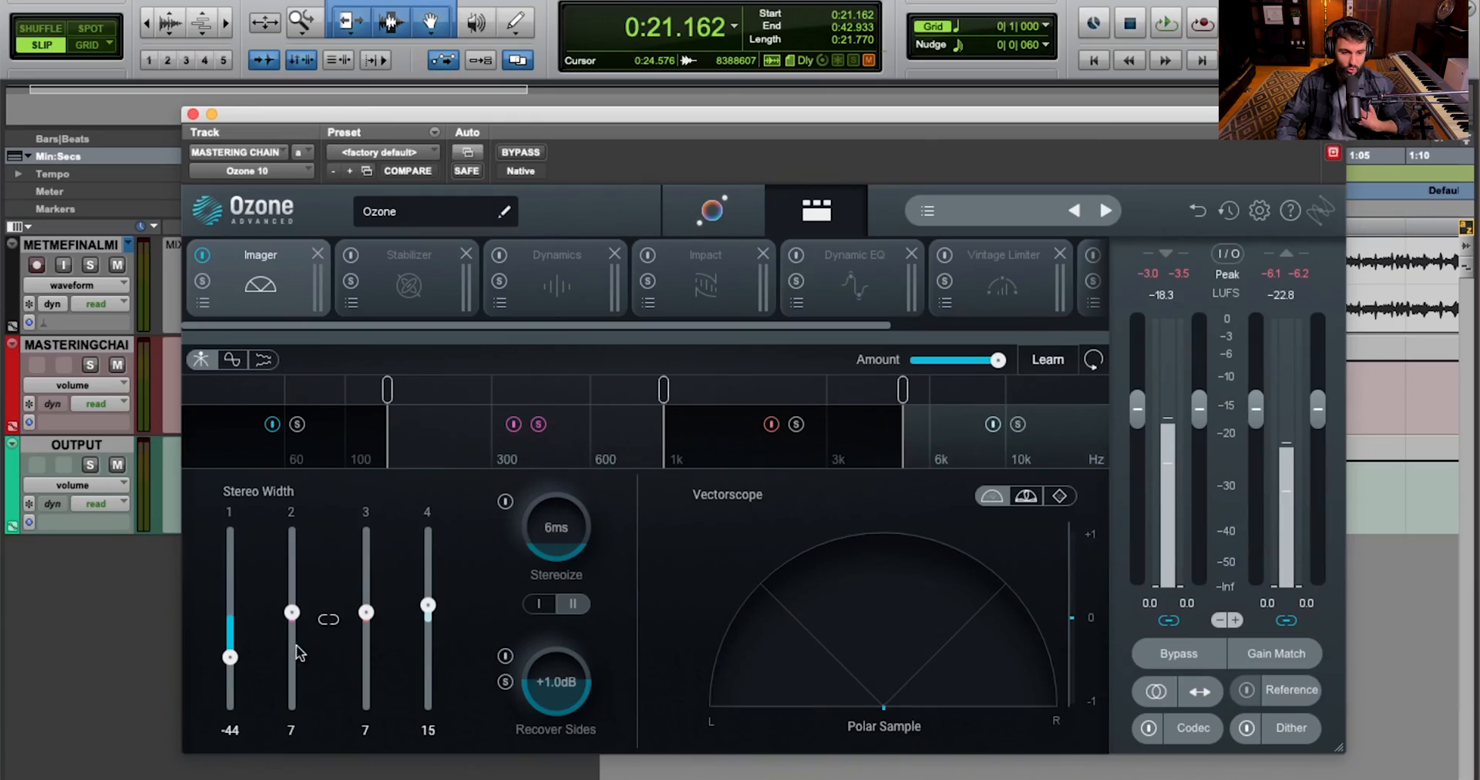
# Compare the soloed second band during playback by alternately bypassing and enabling its stereo width, finishing with it enabled
pyautogui.click(514, 423)
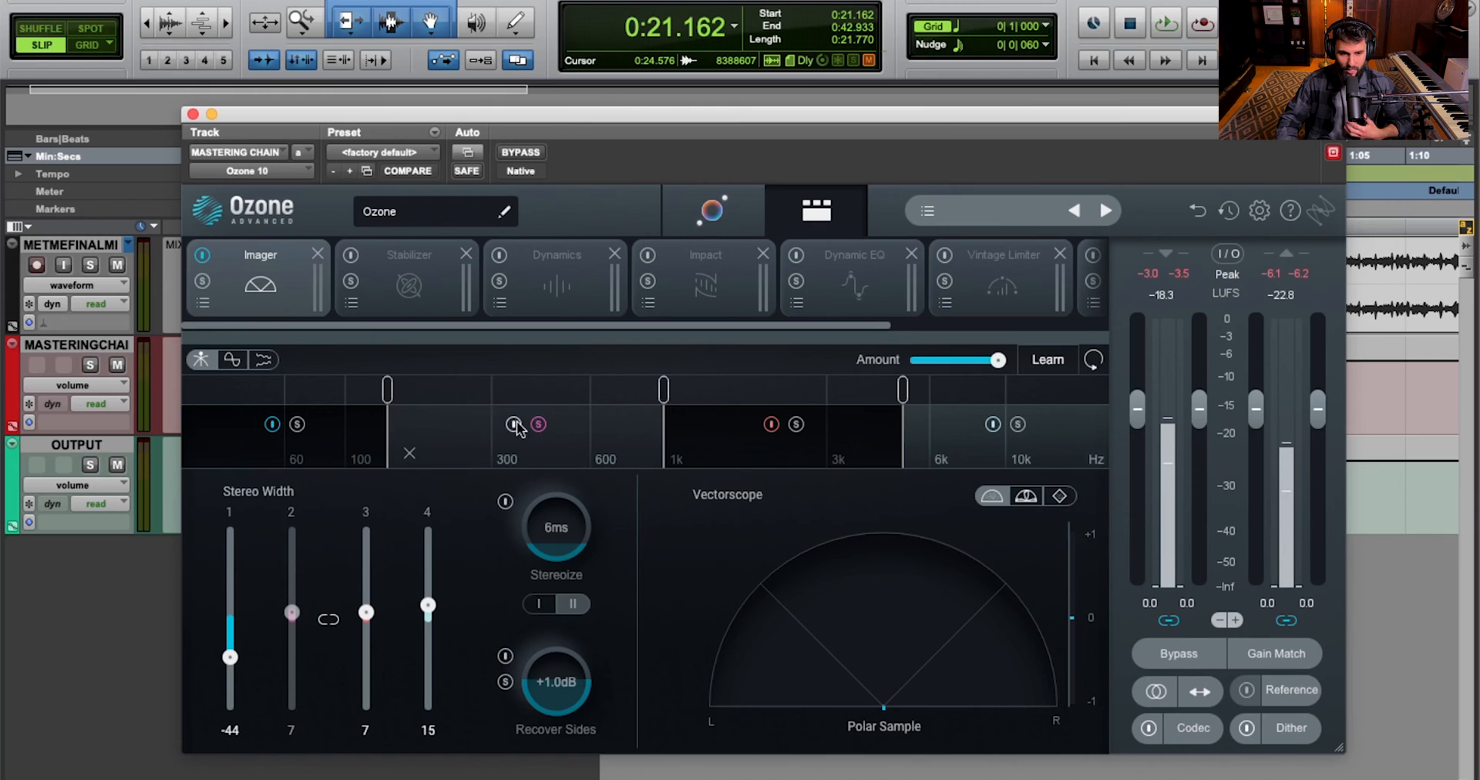
pyautogui.press('space')
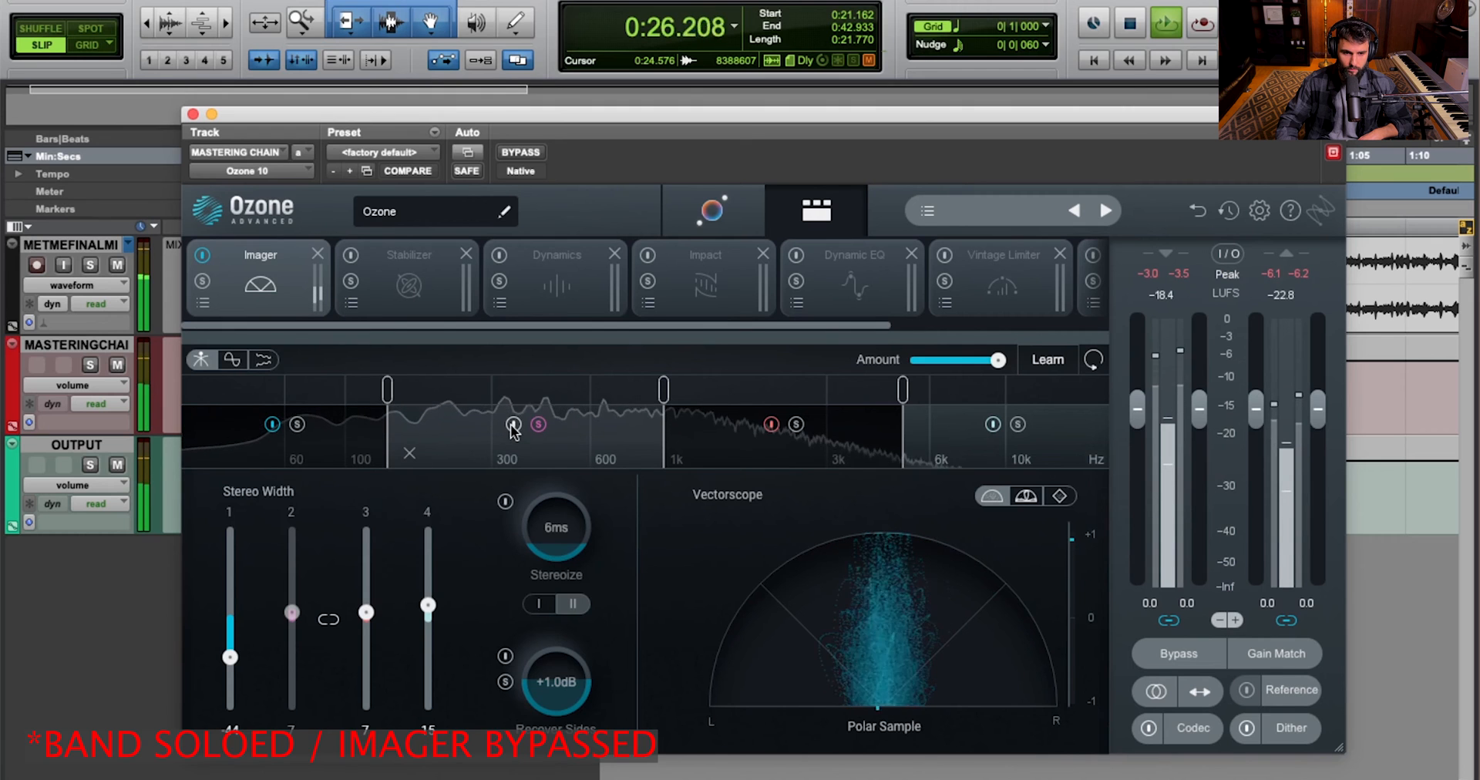
pyautogui.click(513, 423)
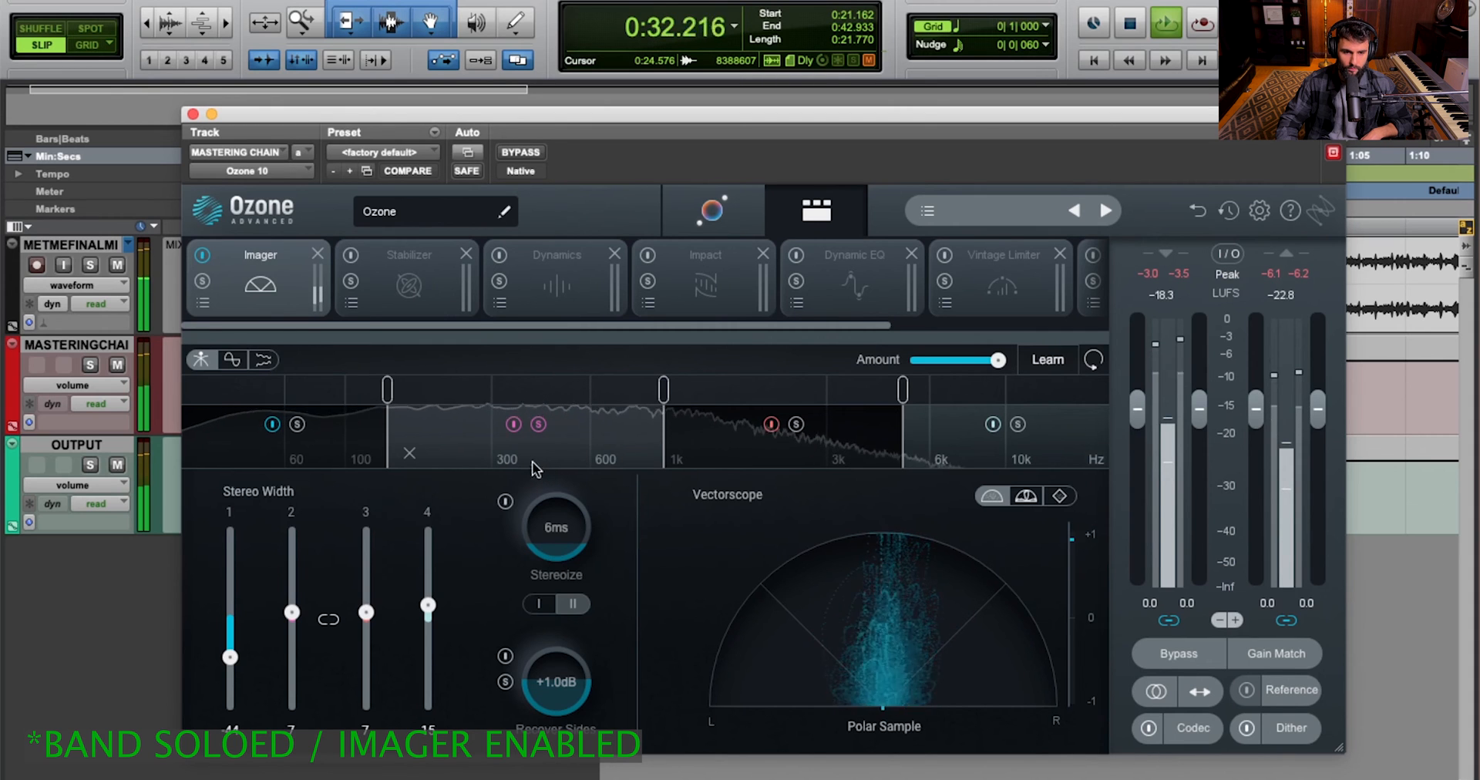
pyautogui.click(512, 424)
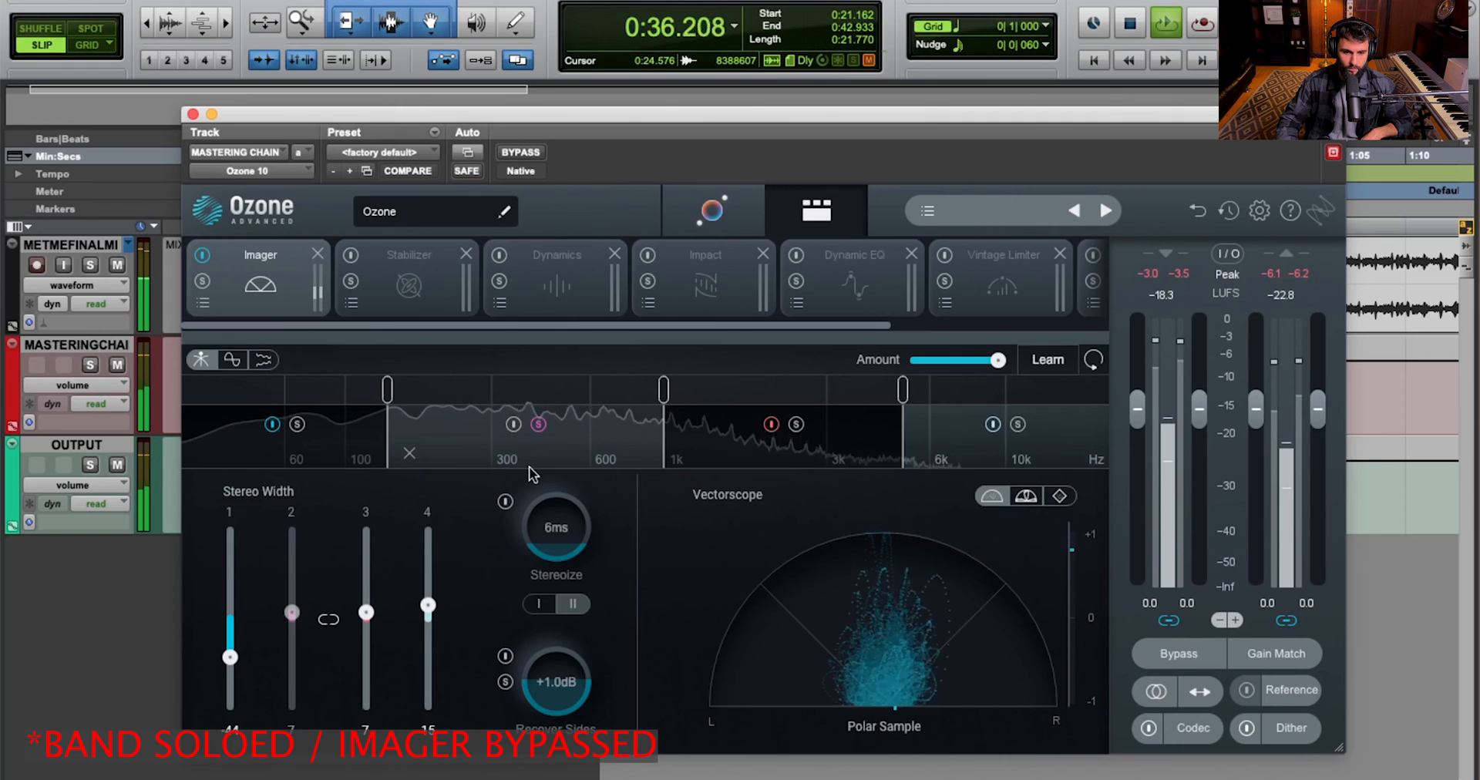
pyautogui.click(512, 425)
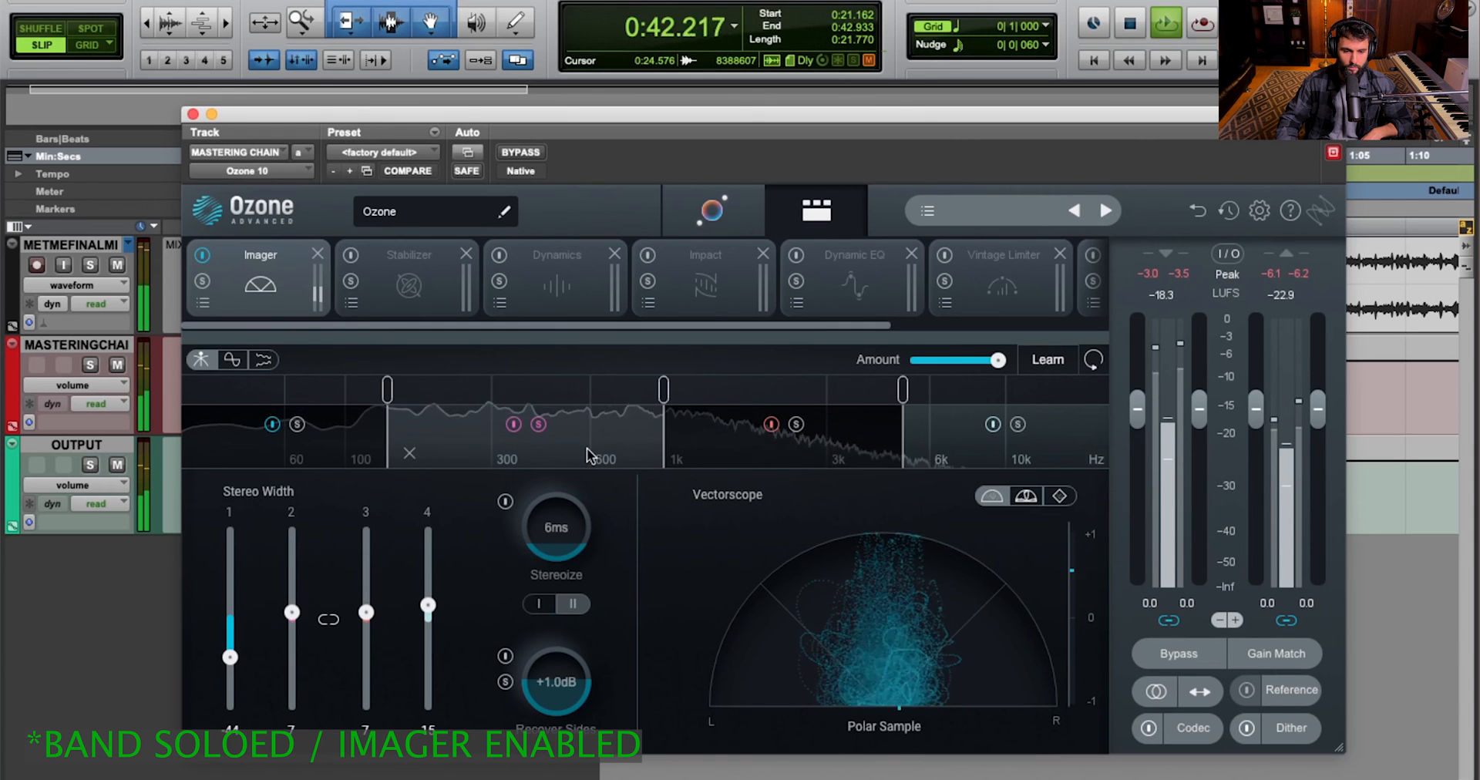
pyautogui.press('space')
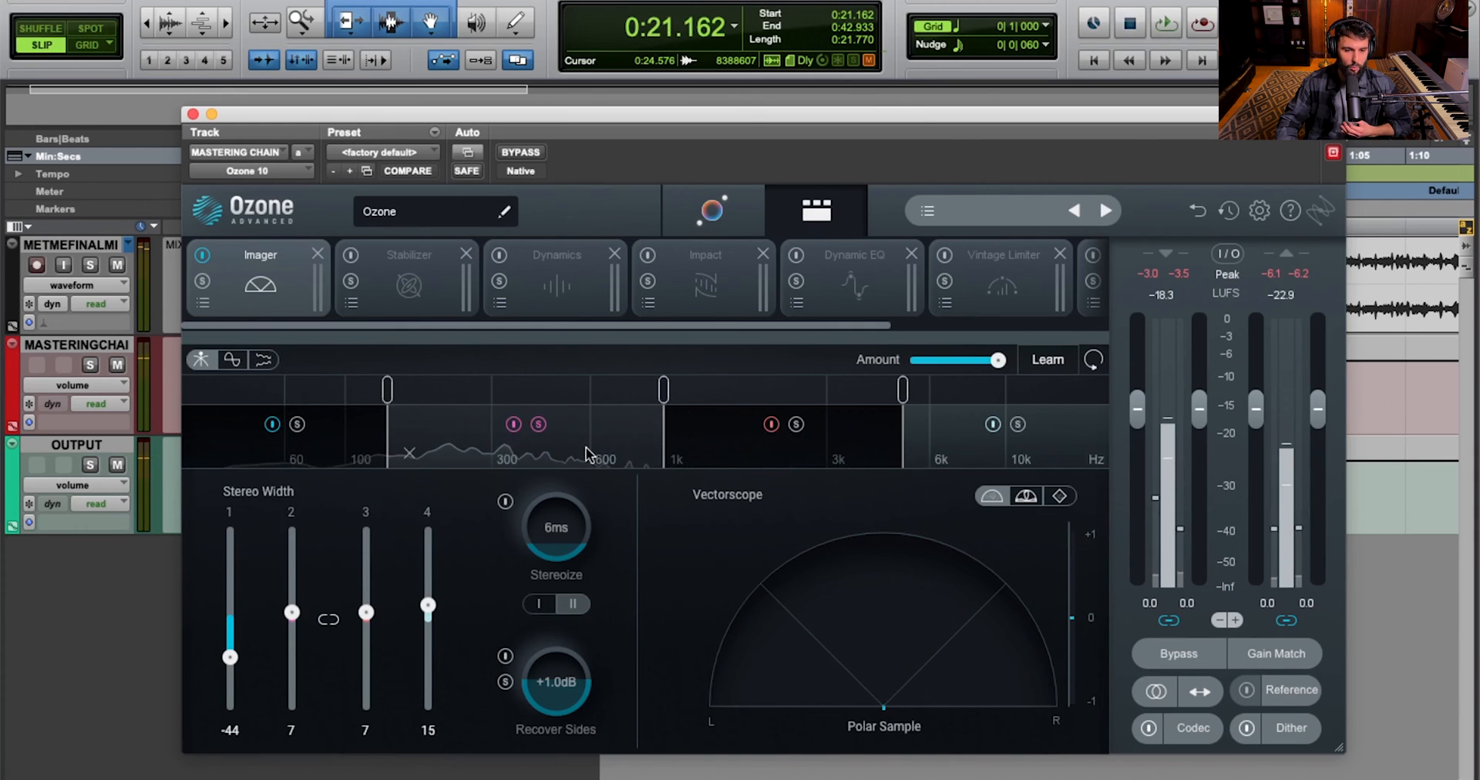
# Solo the Imager's third band and audition it with its stereo width bypassed
pyautogui.click(796, 424)
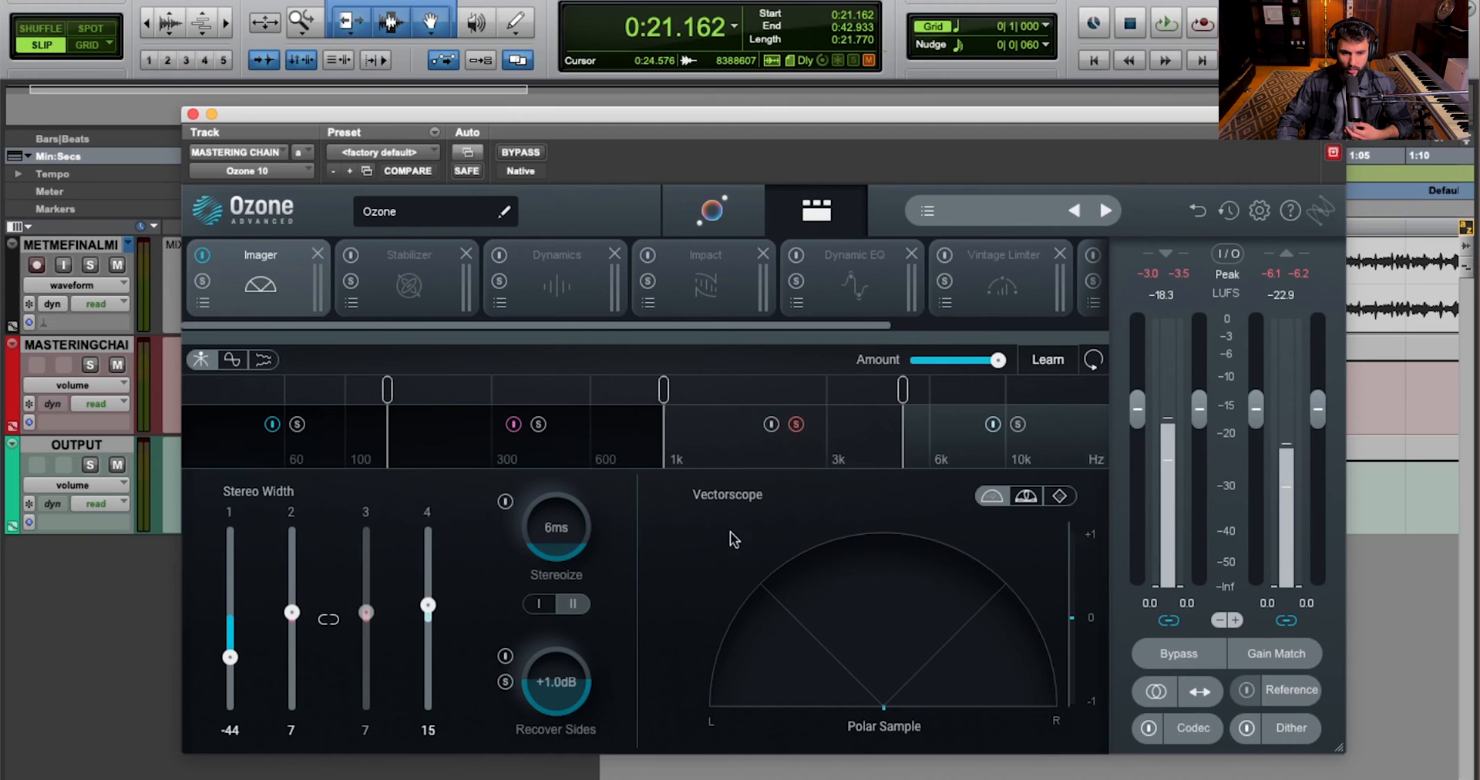
pyautogui.press('space')
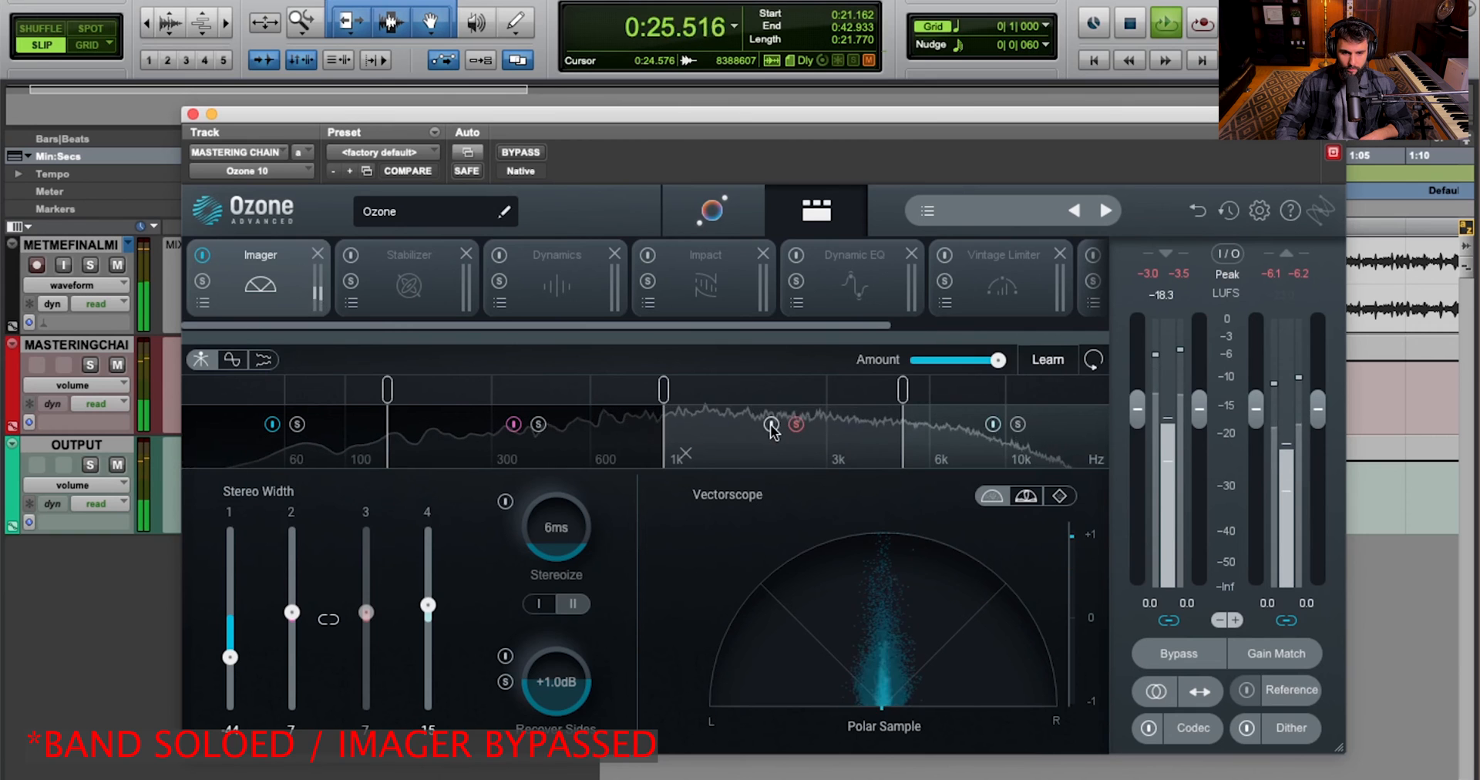
pyautogui.press('space')
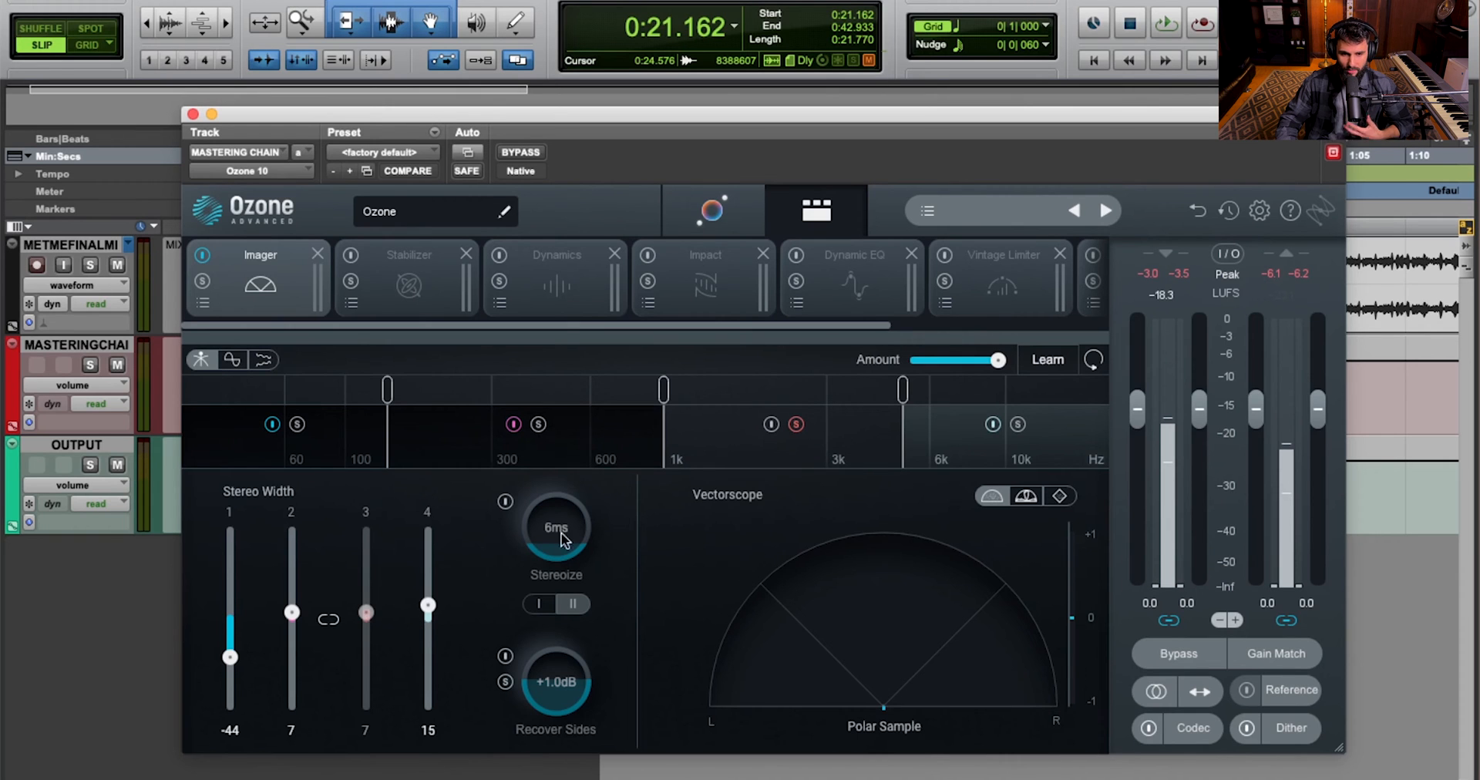
# Compare the third band during playback with its stereo width enabled and bypassed, leaving it enabled and unsoloed
pyautogui.click(771, 428)
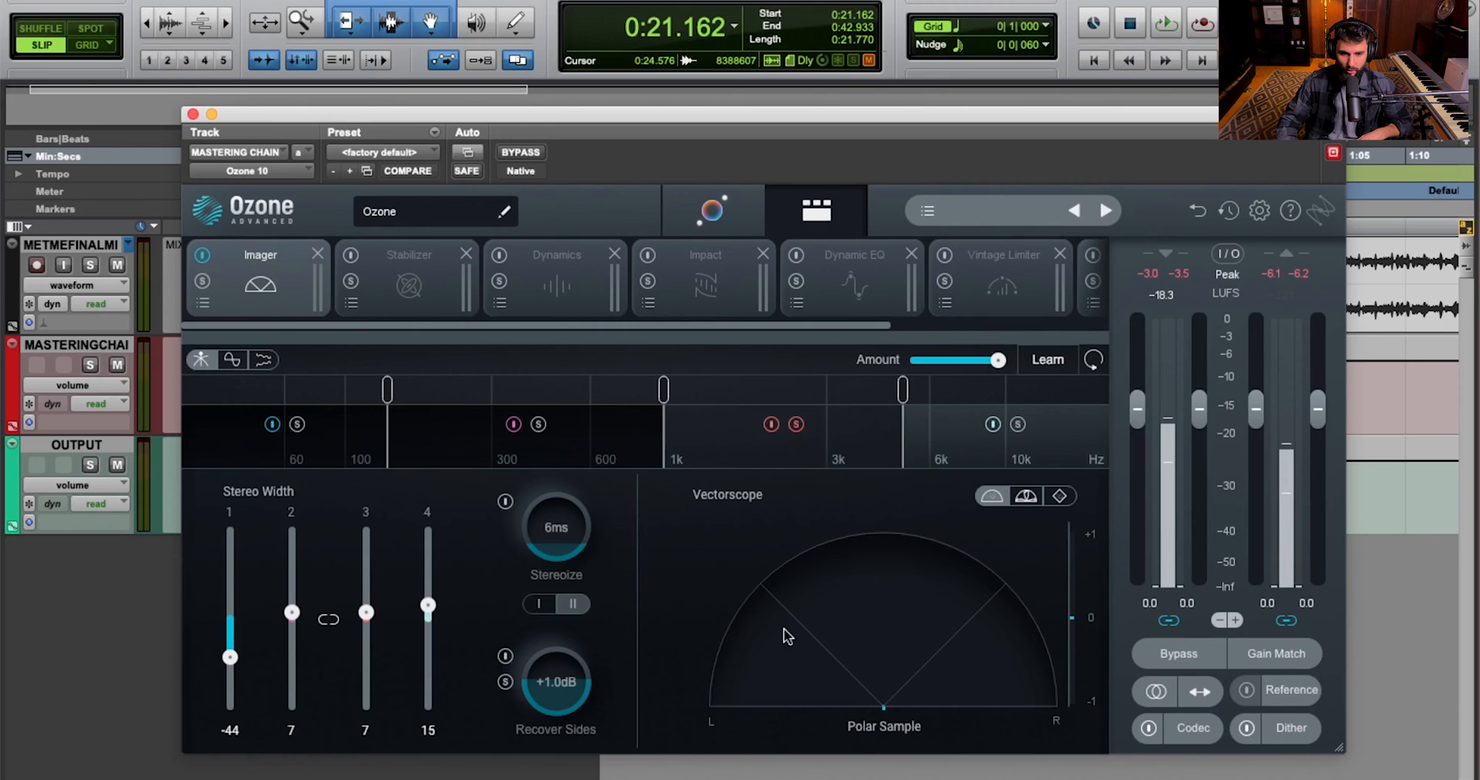
pyautogui.press('space')
pyautogui.click(771, 425)
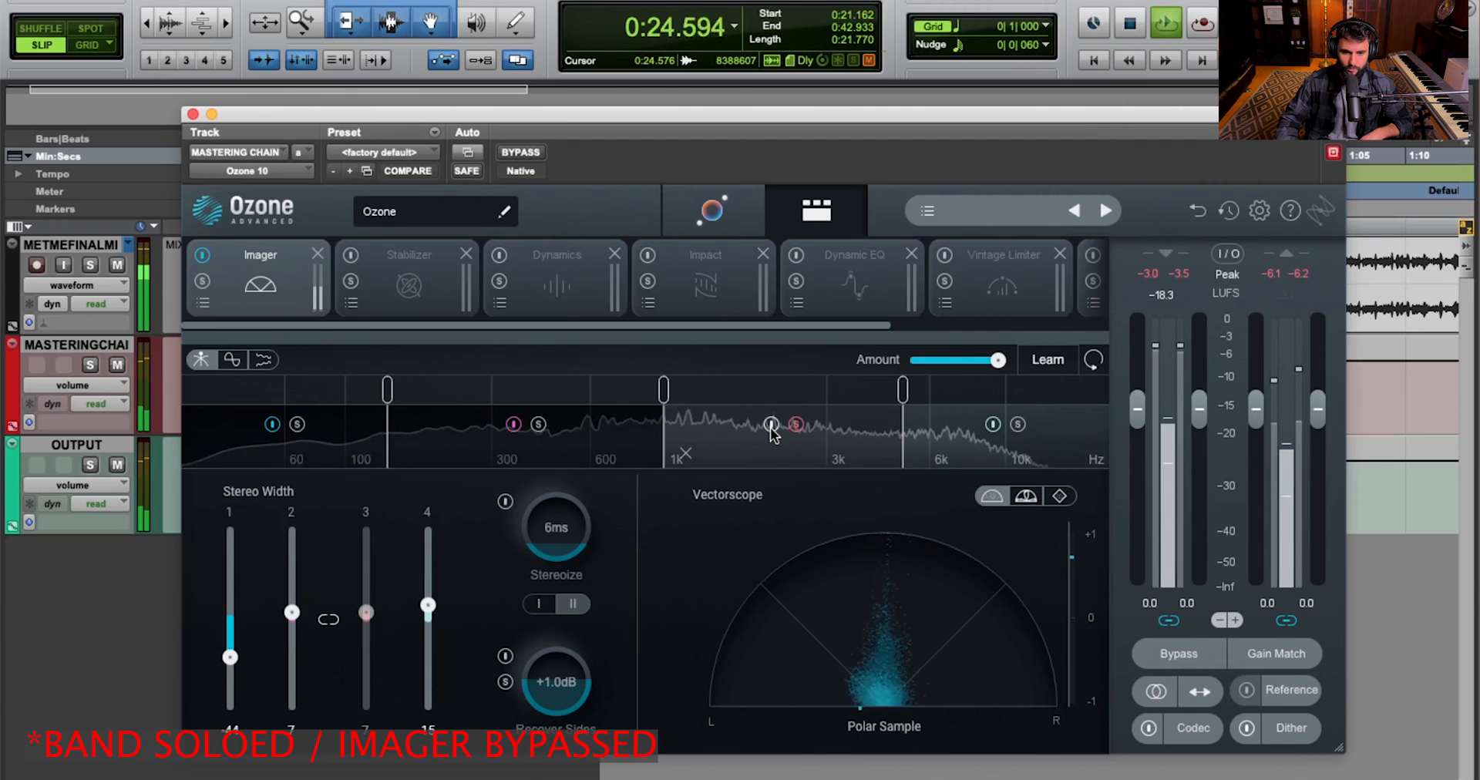
pyautogui.click(770, 424)
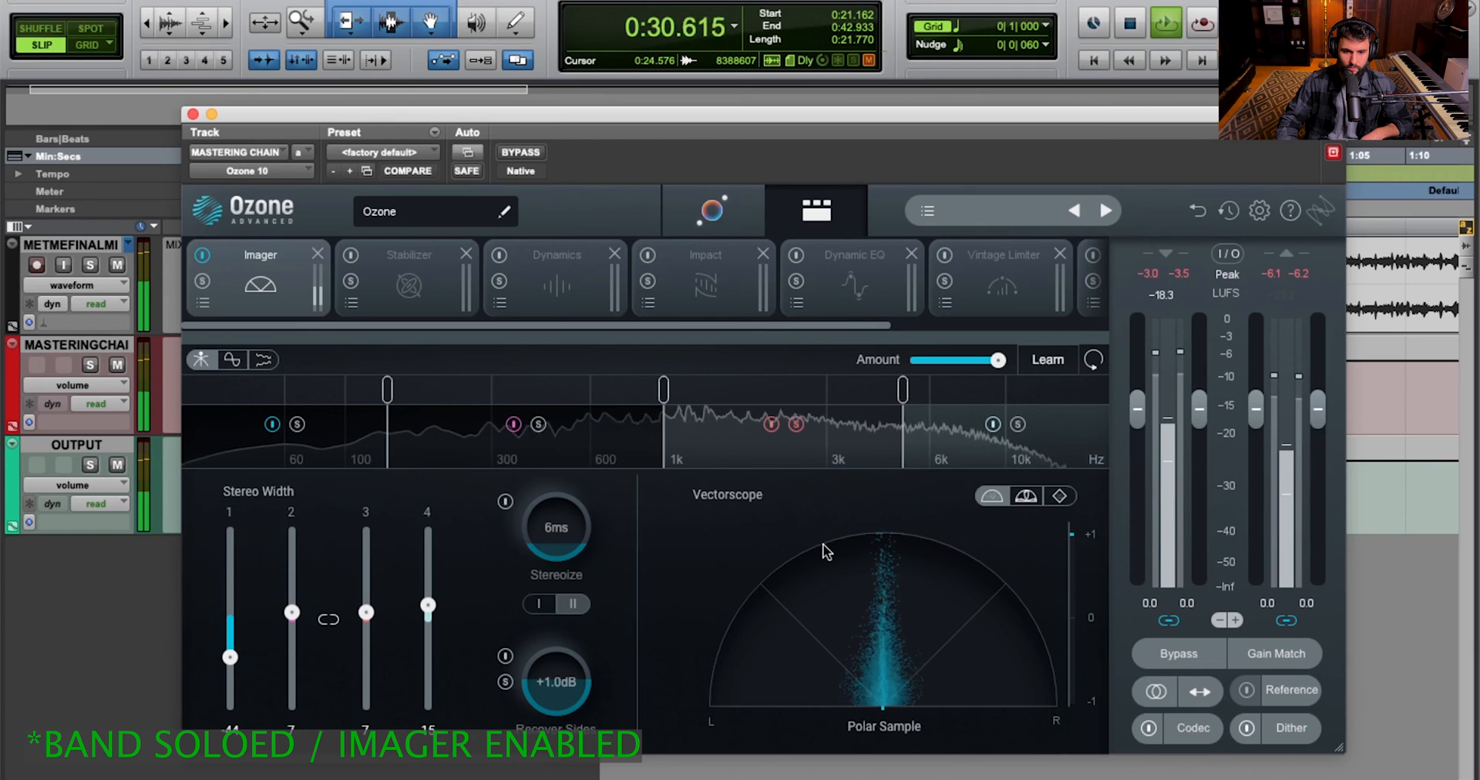
pyautogui.click(770, 425)
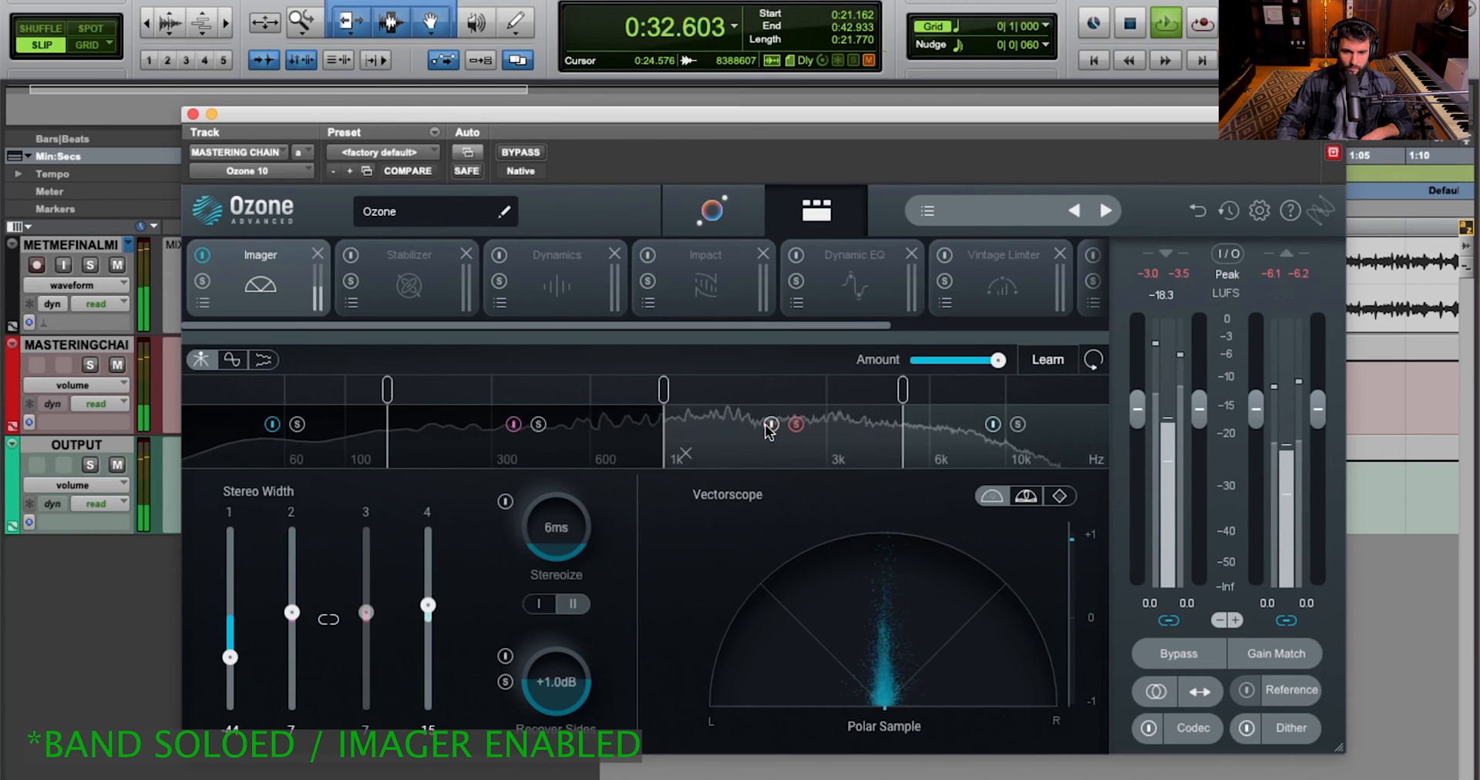
pyautogui.click(771, 425)
pyautogui.press('space')
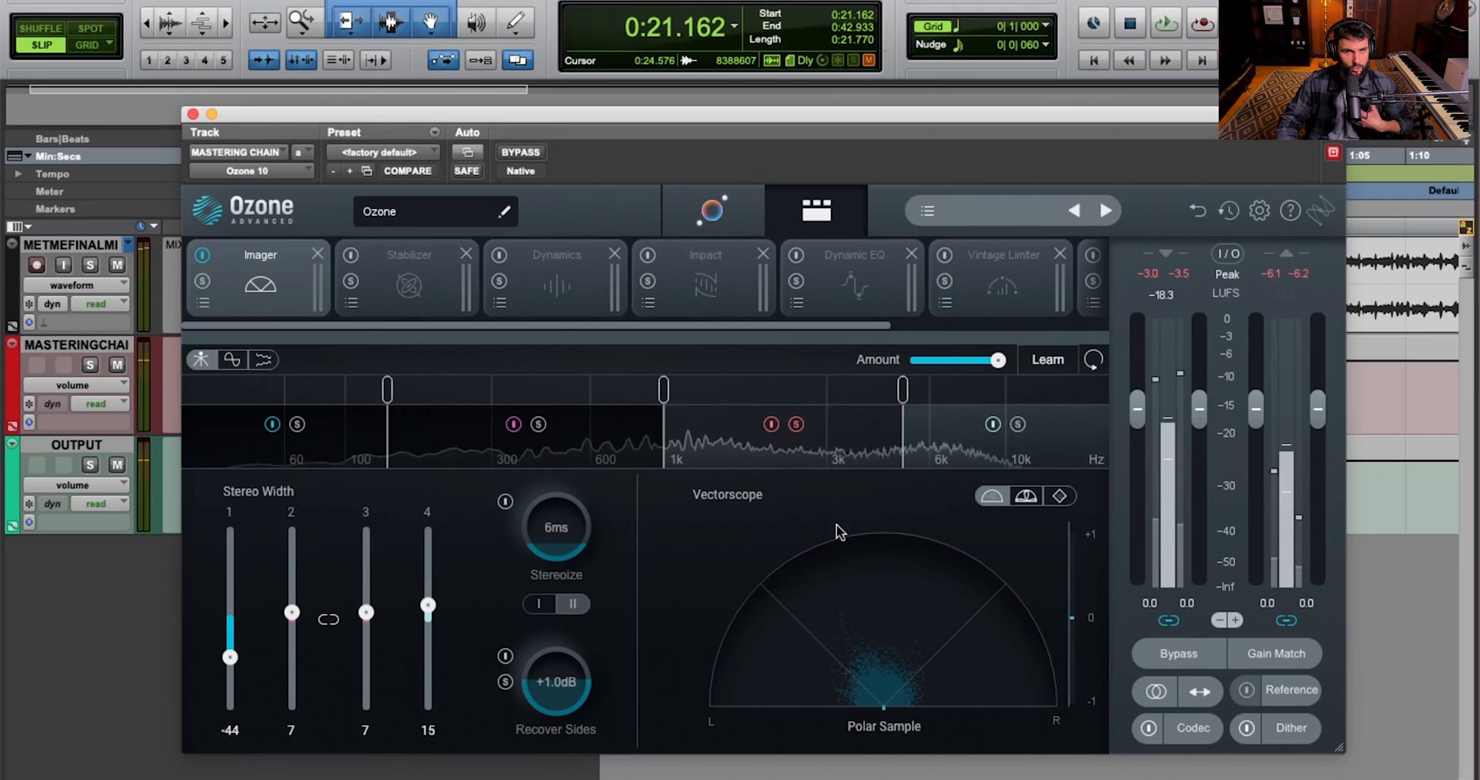
pyautogui.click(795, 426)
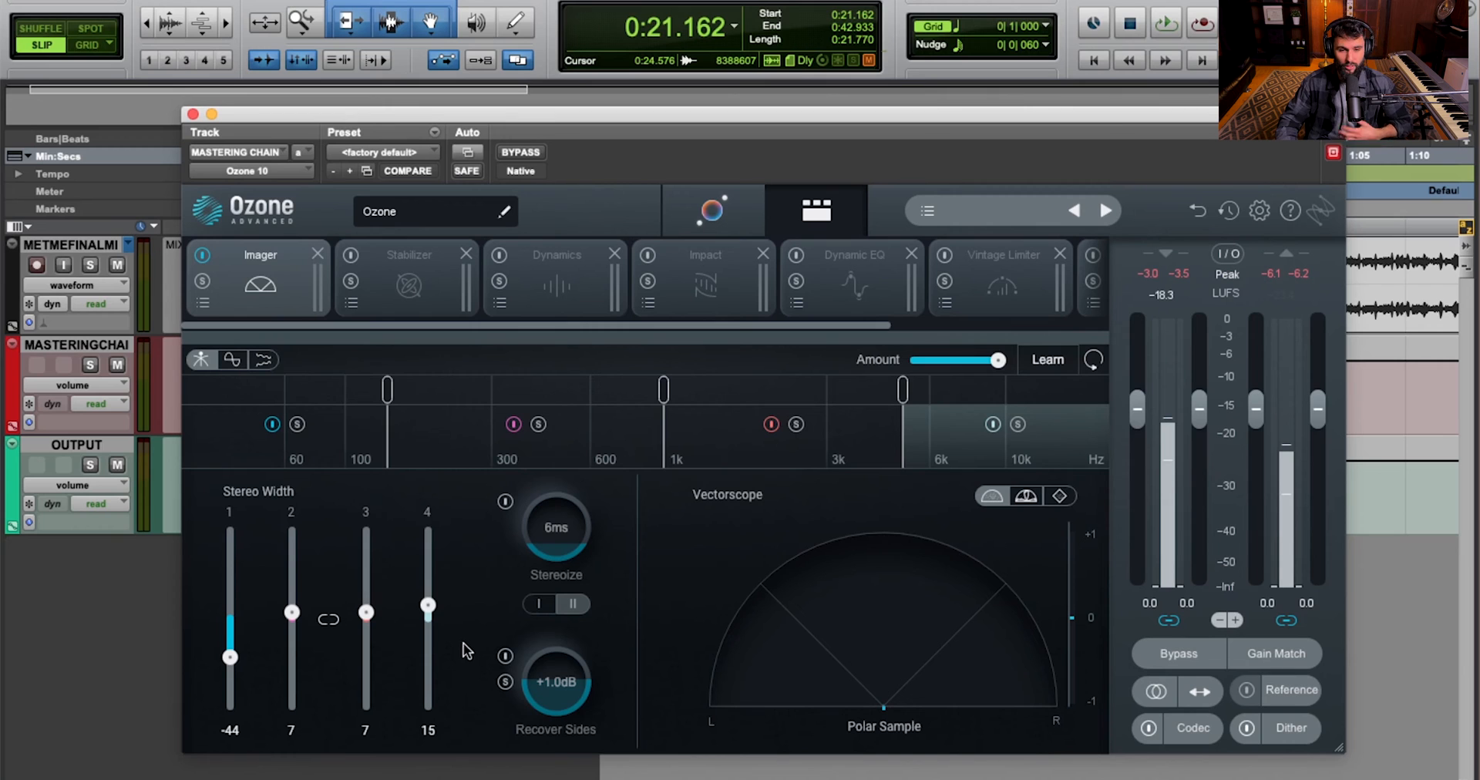
# Solo the Imager's highest band (band 4) and compare its stereo width bypassed and enabled during playback
pyautogui.click(1017, 424)
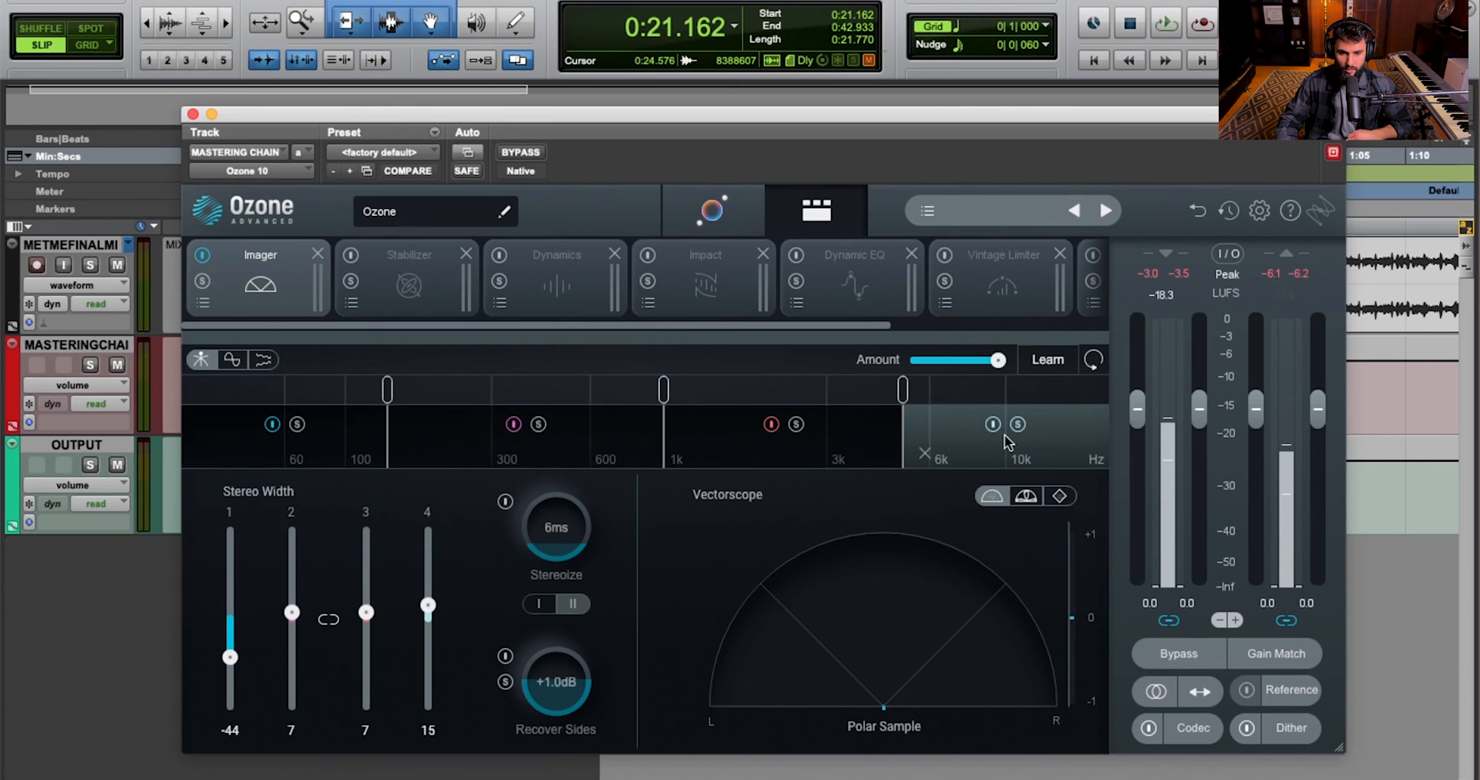
pyautogui.click(993, 425)
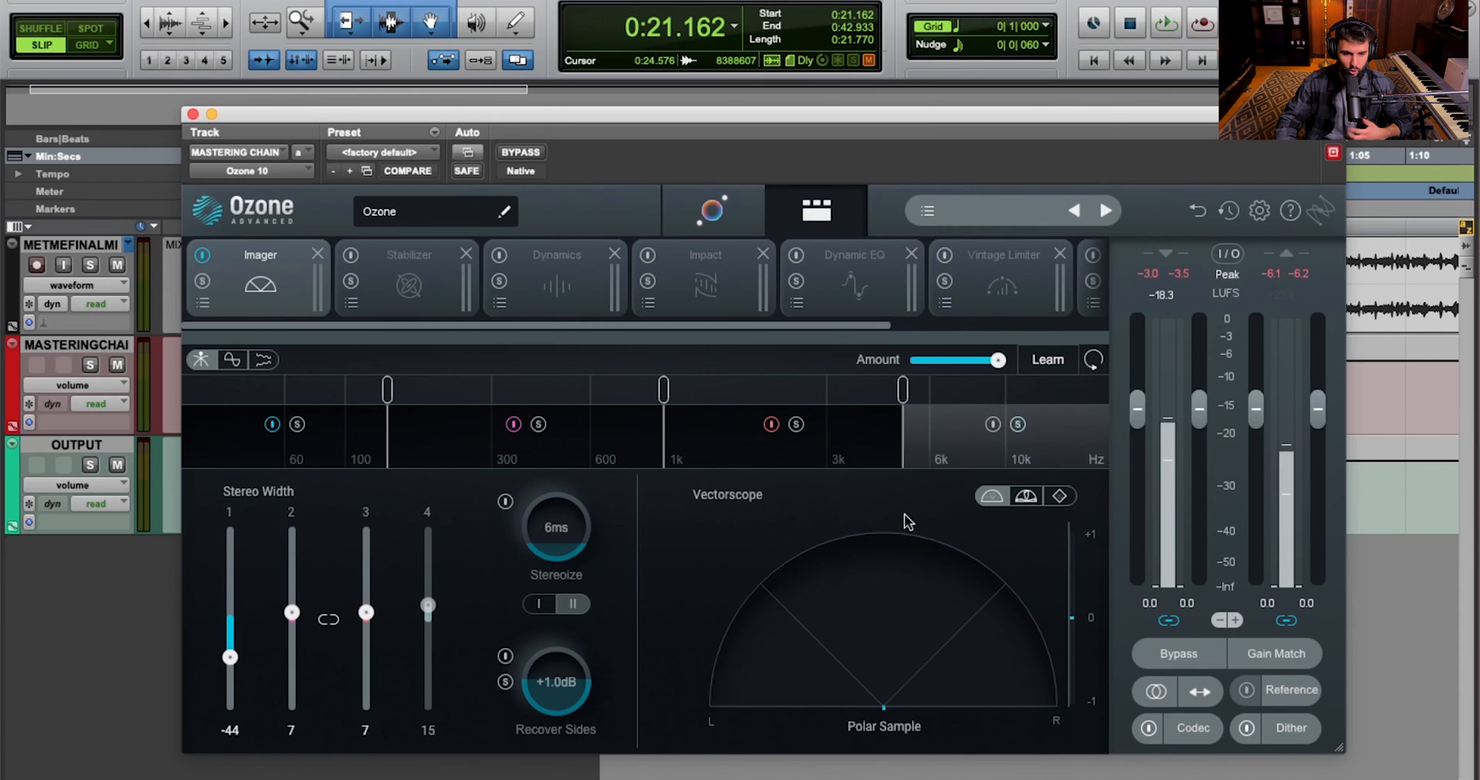
pyautogui.press('space')
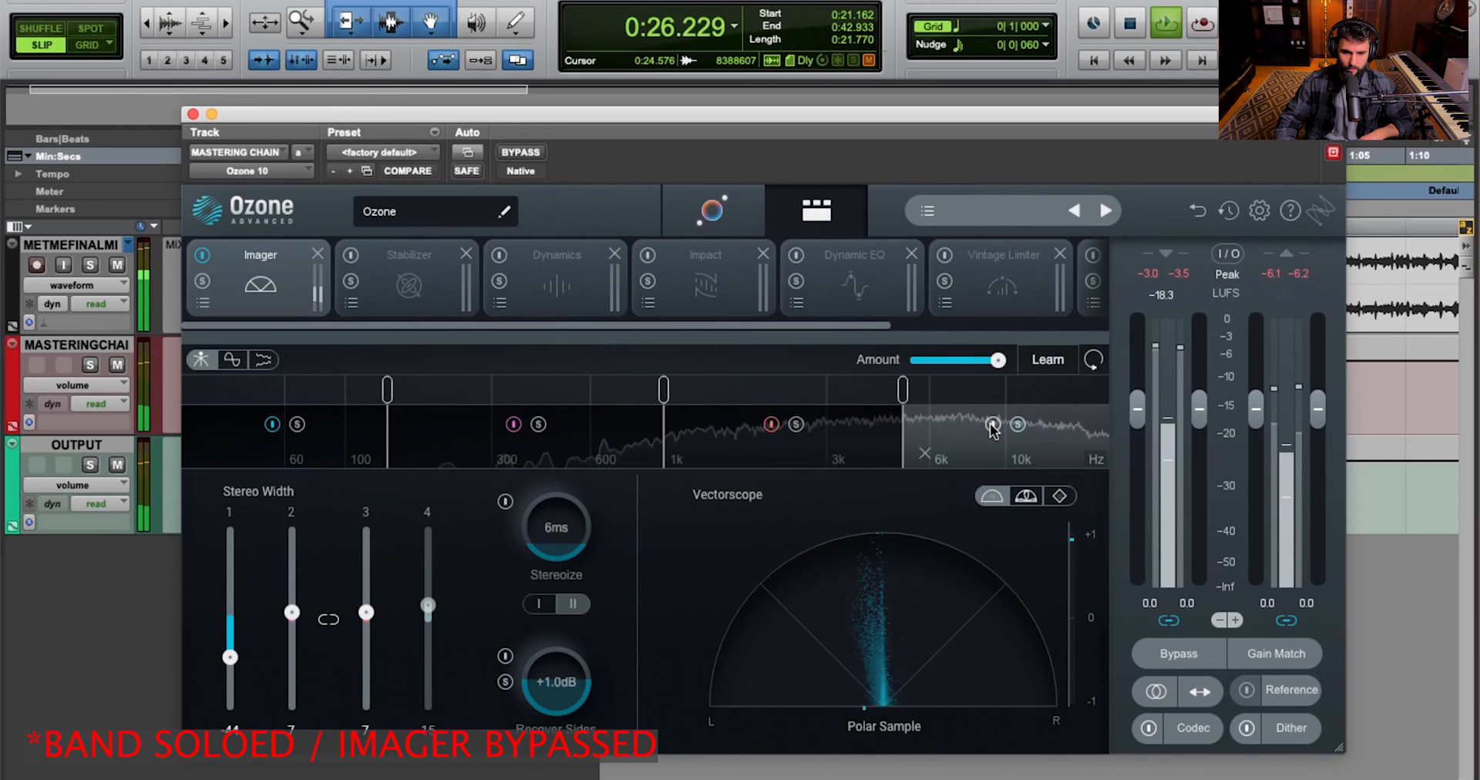
pyautogui.click(992, 425)
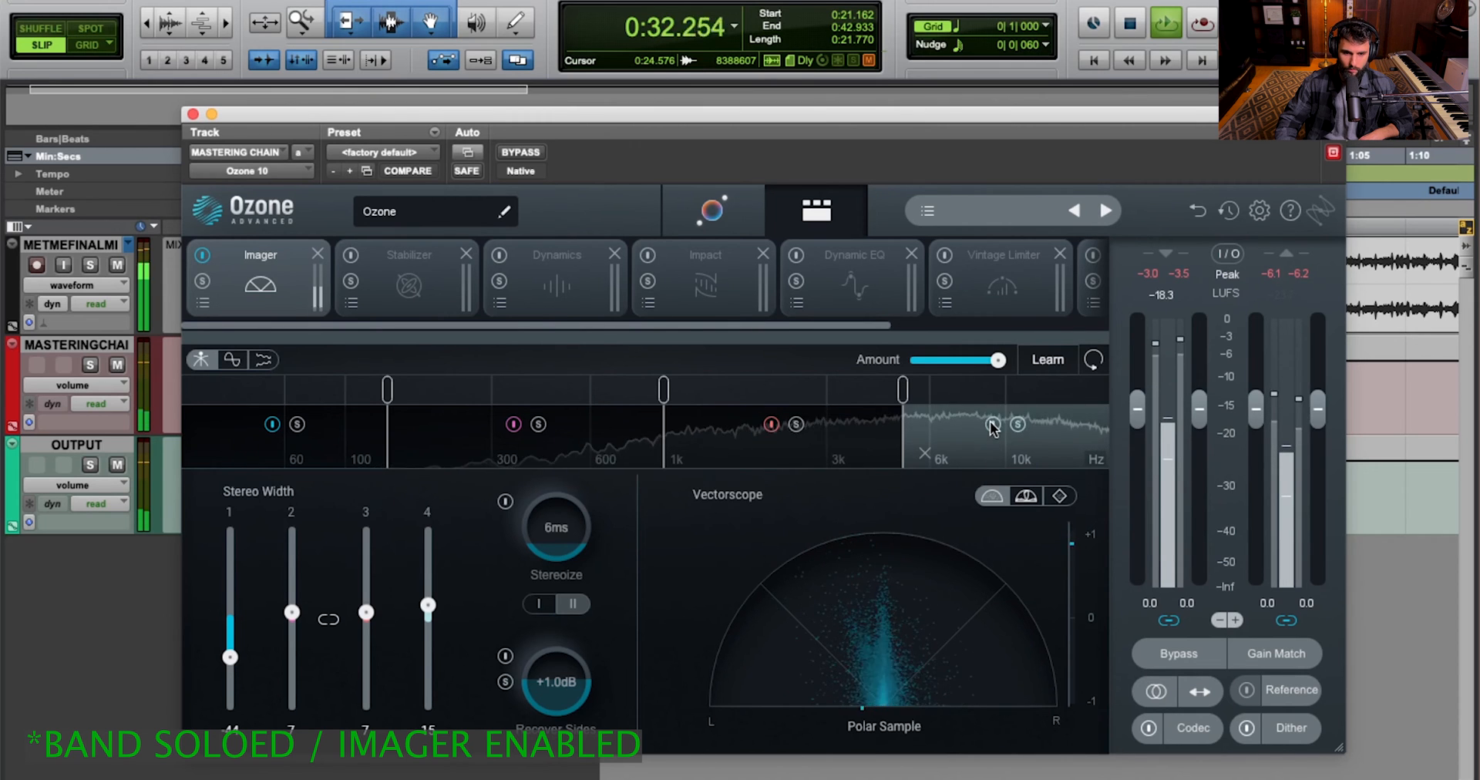
pyautogui.press('space')
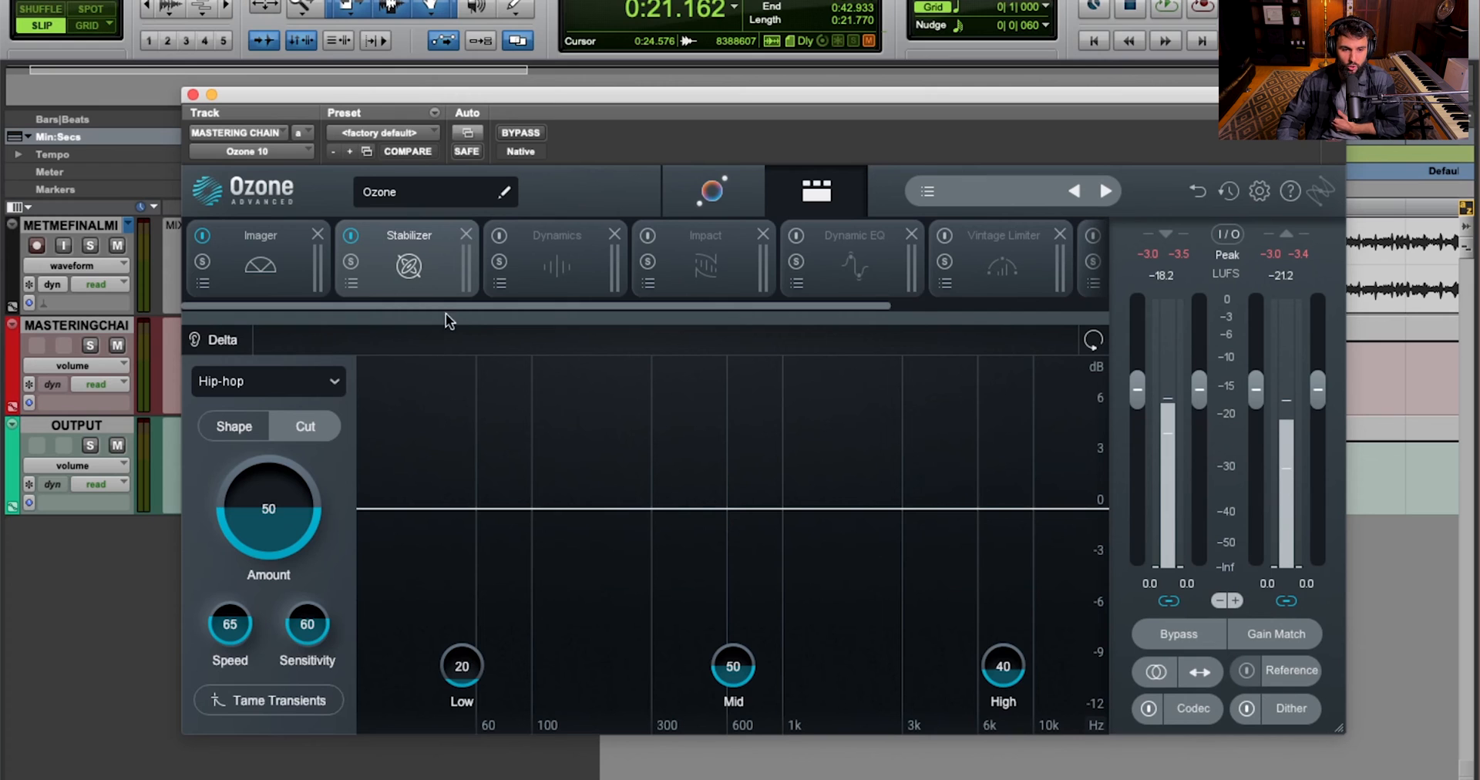
# Review the Stabilizer's genre targets, keeping Hip-hop, and compare the mix with the Stabilizer enabled and bypassed
pyautogui.click(252, 385)
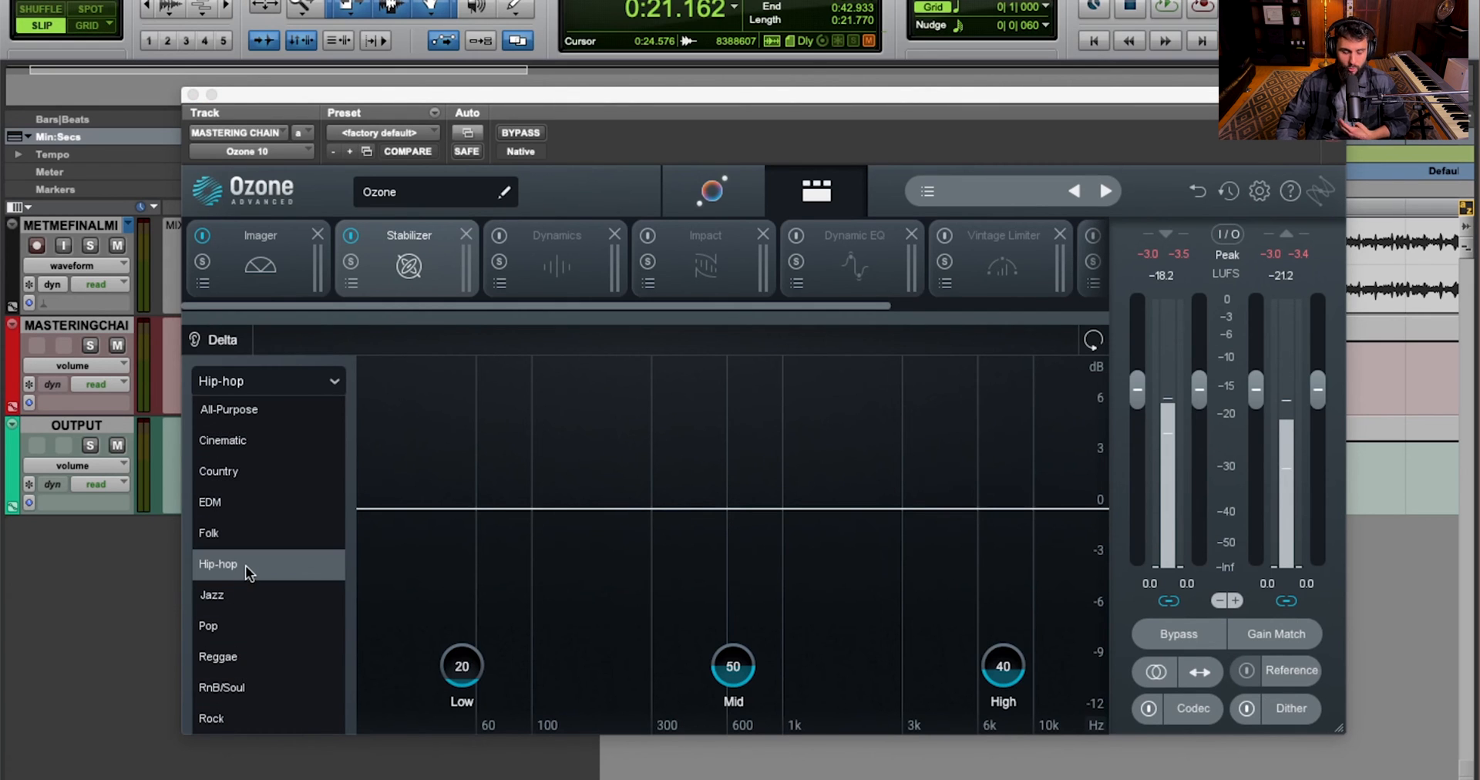
pyautogui.click(327, 385)
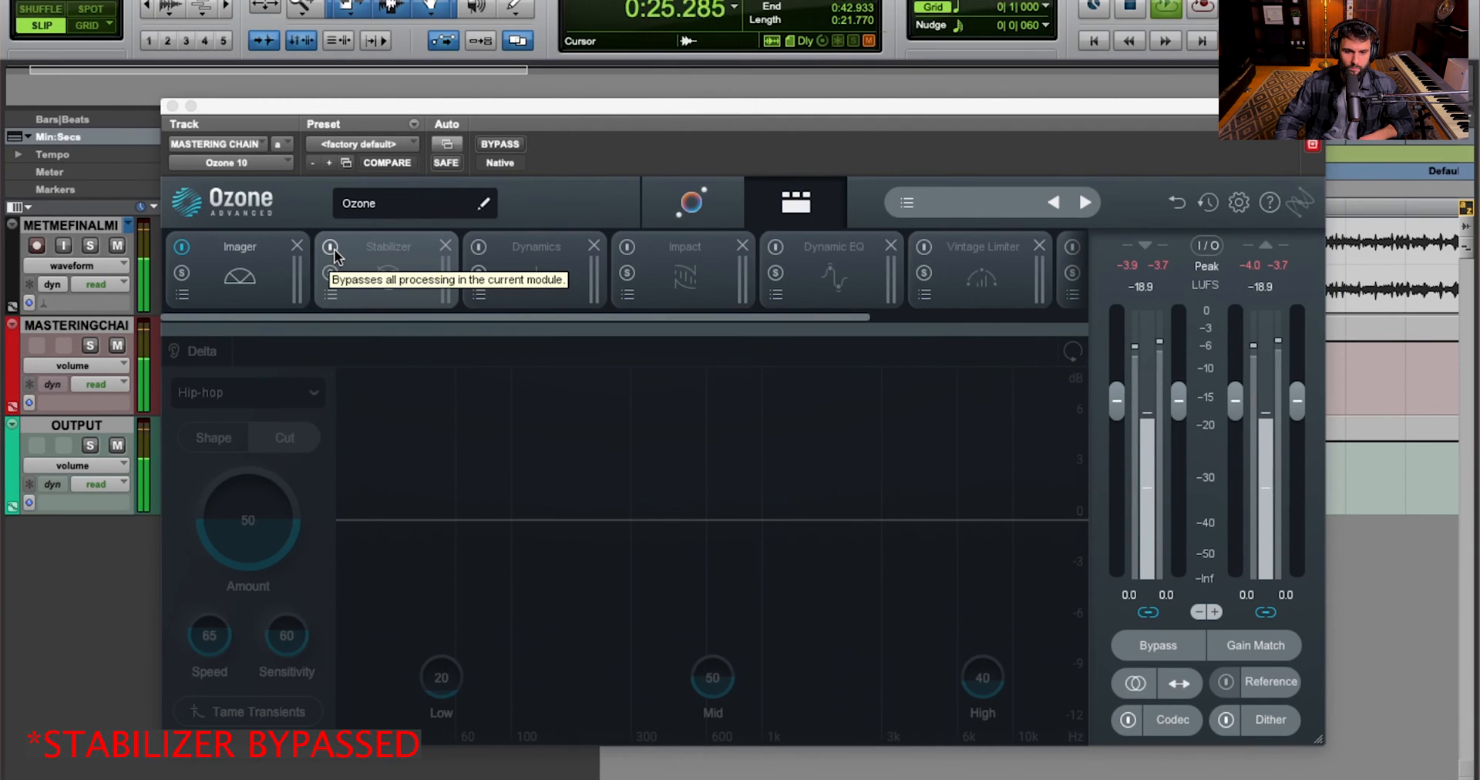
pyautogui.click(331, 247)
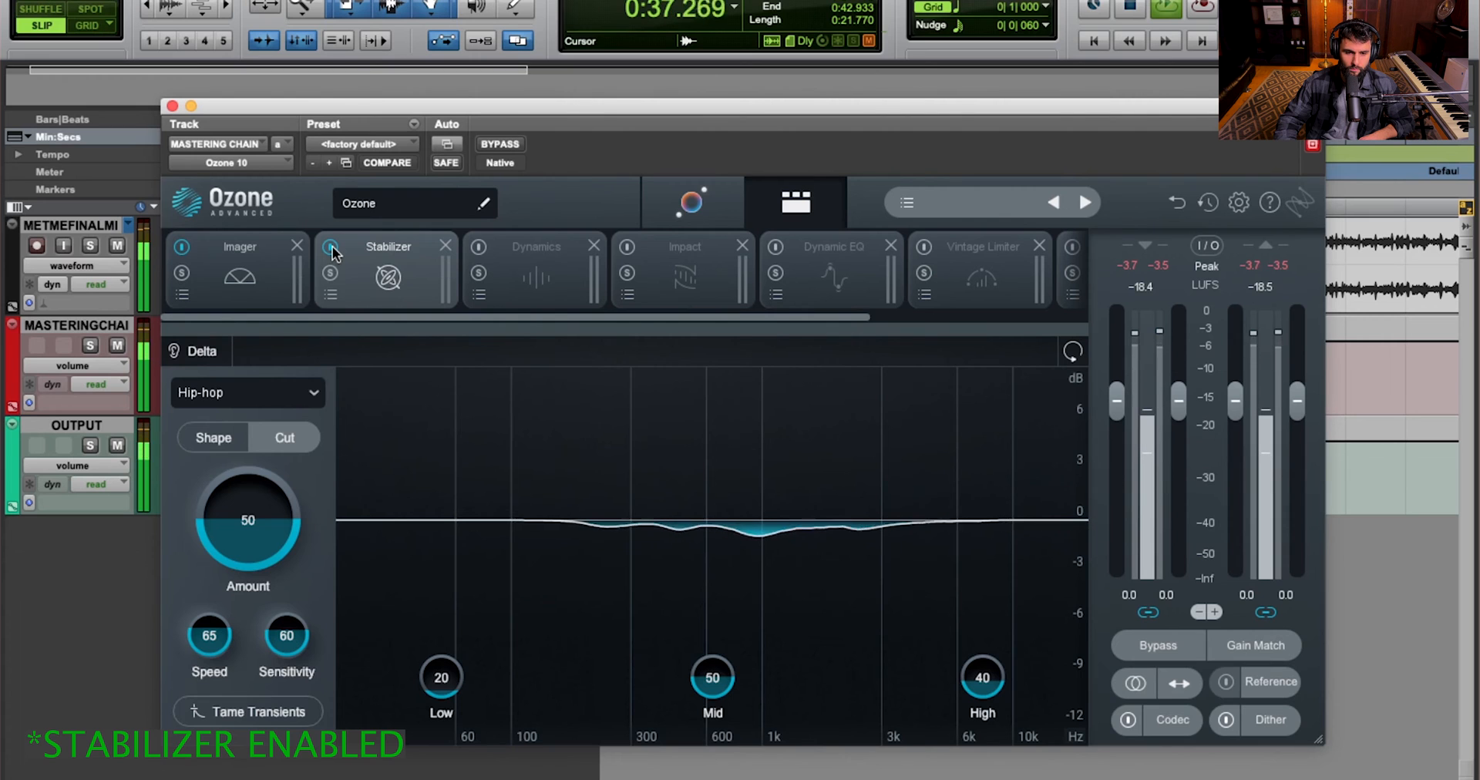
pyautogui.click(332, 247)
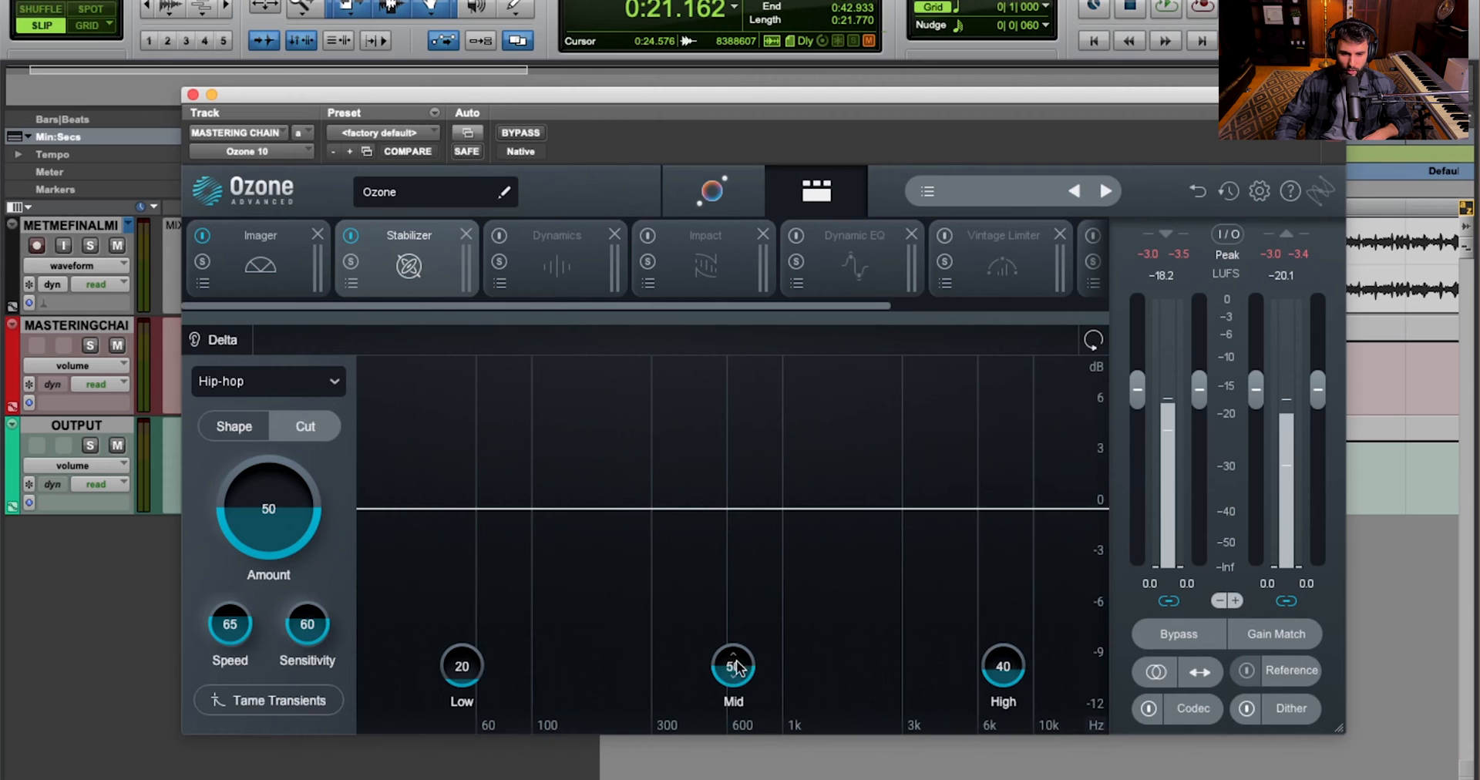
# Set the Stabilizer's Mid amount to 25 and compare the module bypassed and enabled during playback
pyautogui.moveTo(736, 667); pyautogui.dragTo(743, 720)
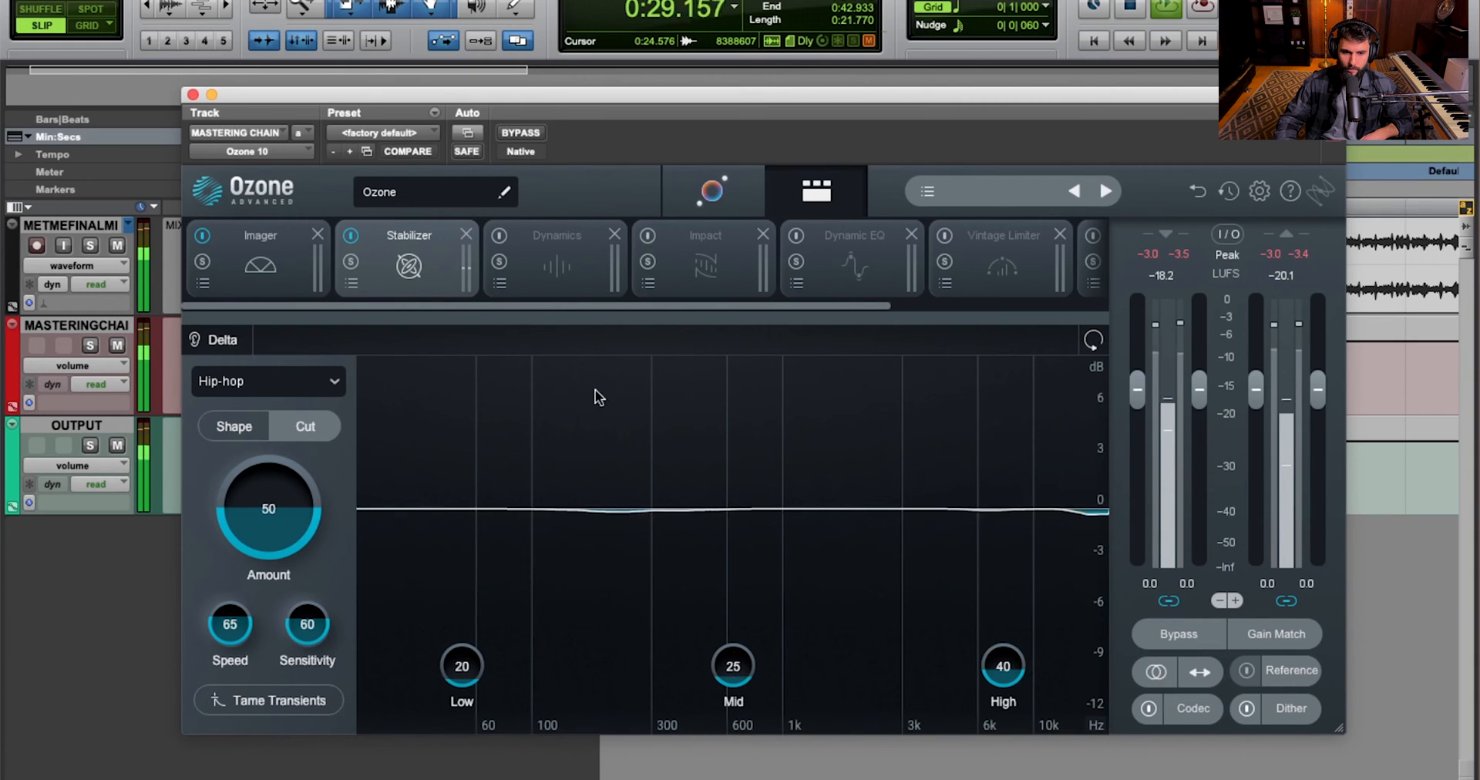
pyautogui.click(350, 235)
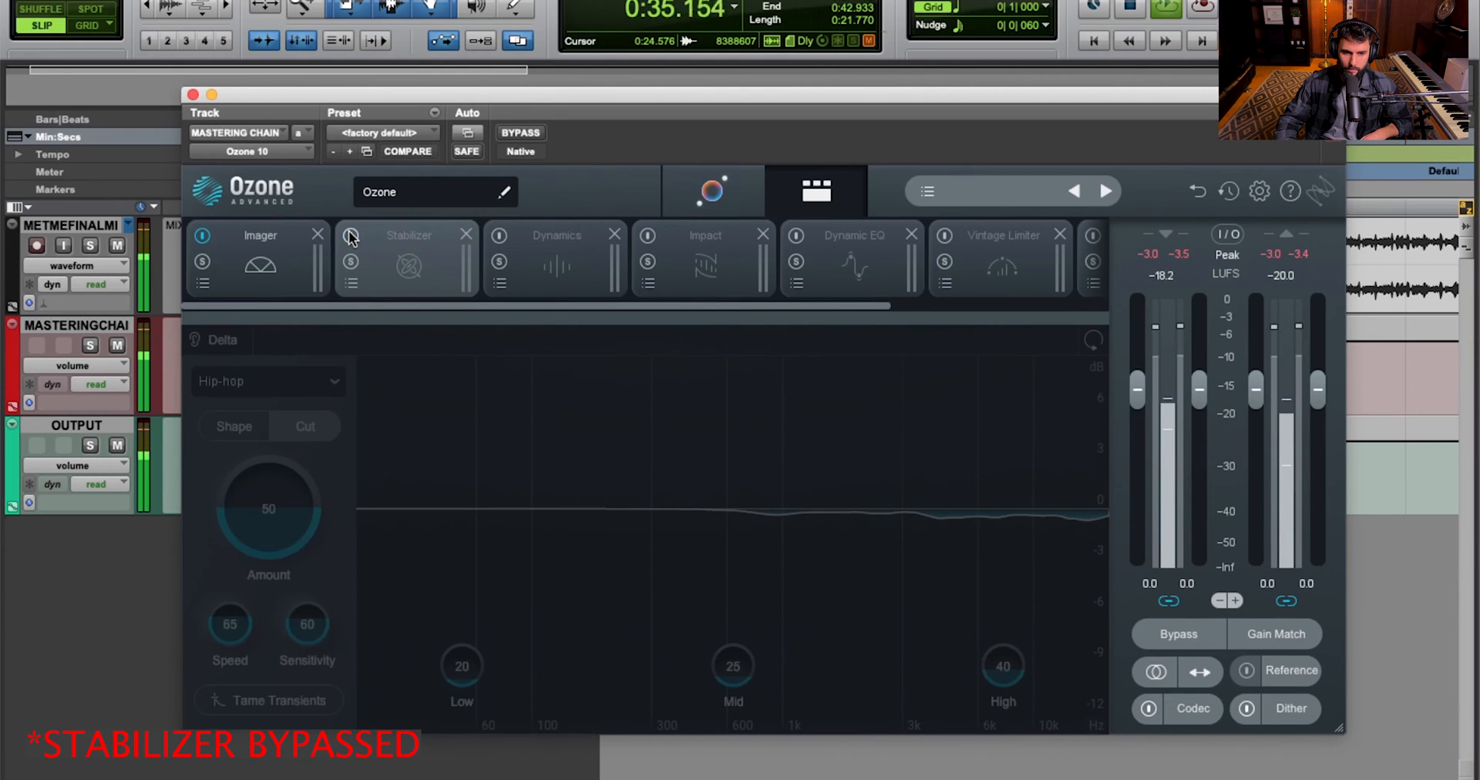
pyautogui.click(349, 236)
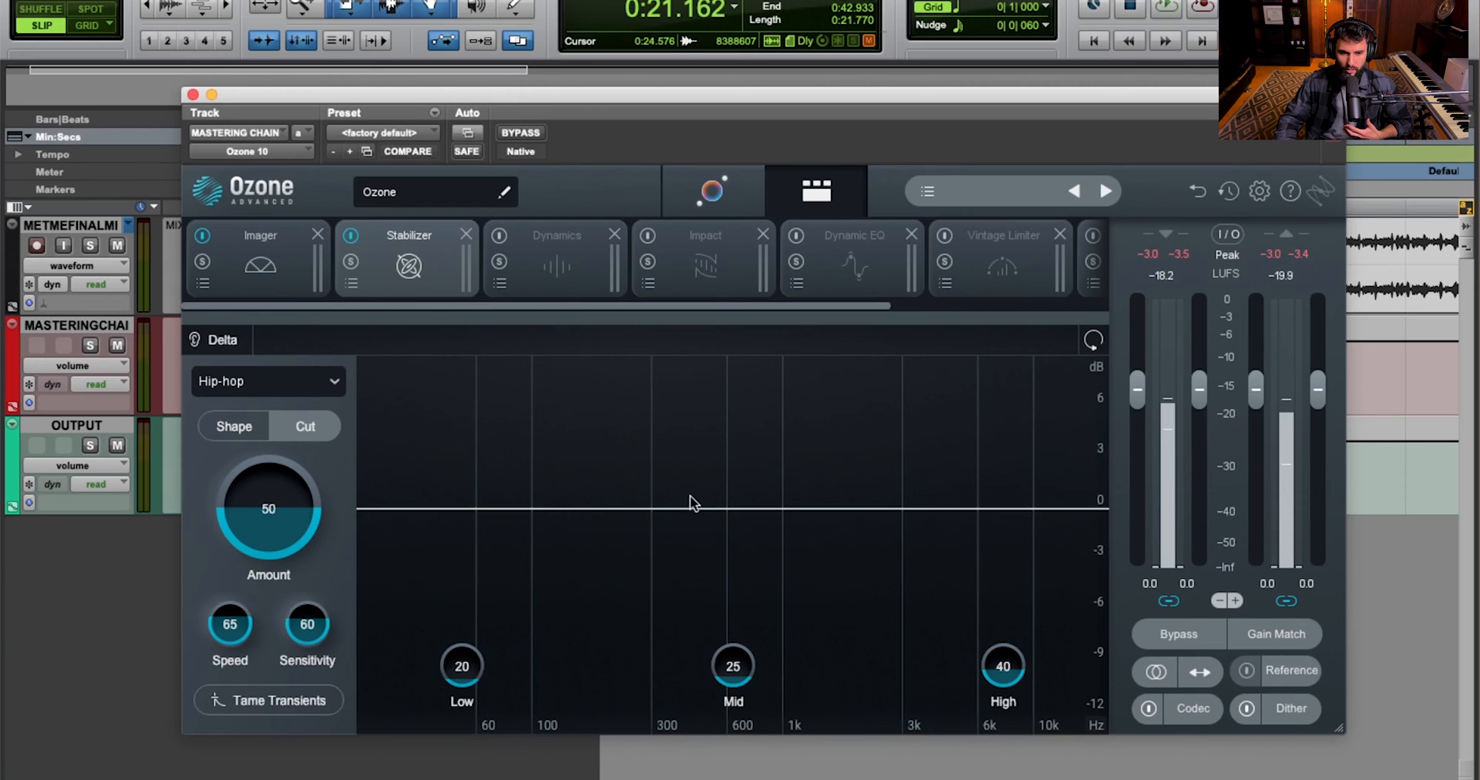
# Audition only the Stabilizer's delta signal during playback, then return to the normal output
pyautogui.click(215, 339)
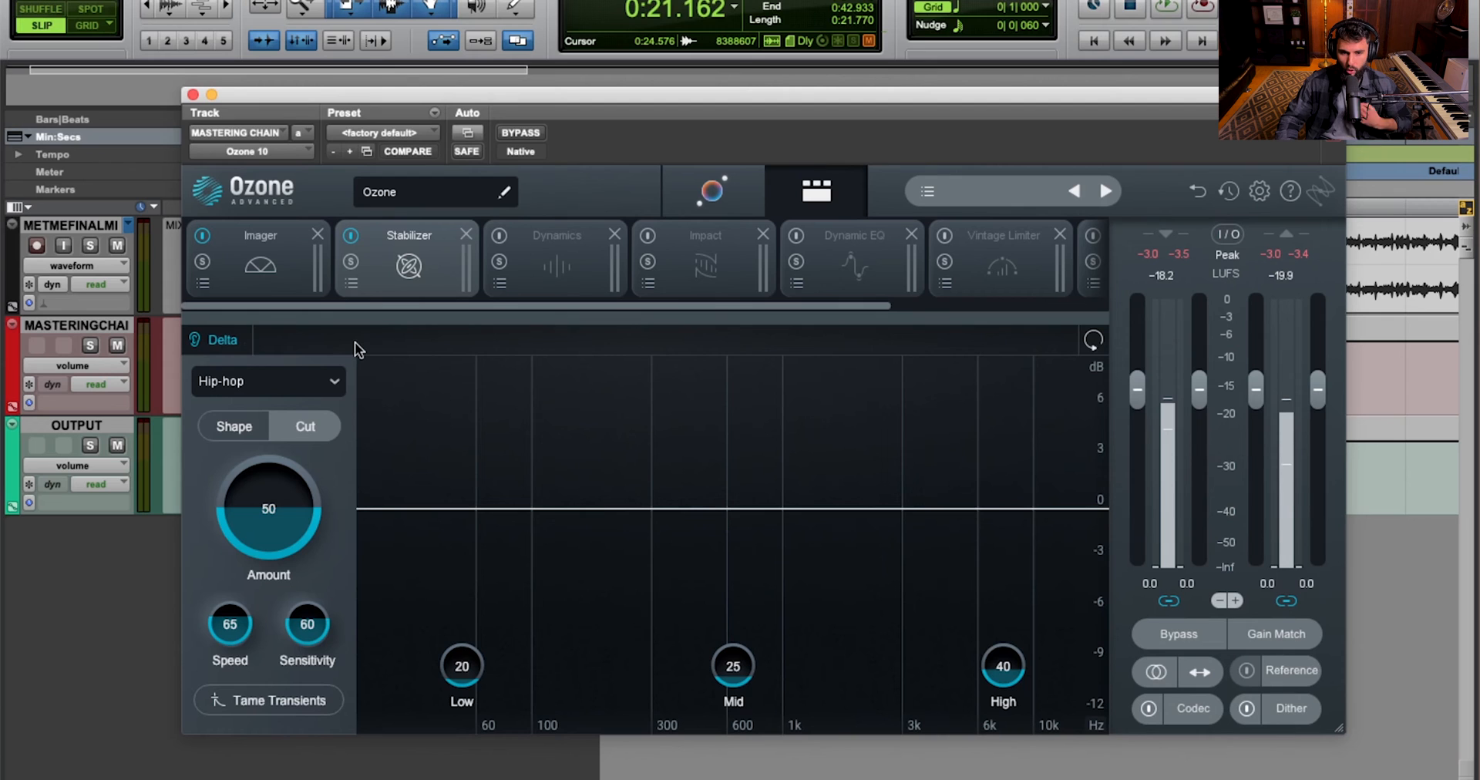
pyautogui.press('space')
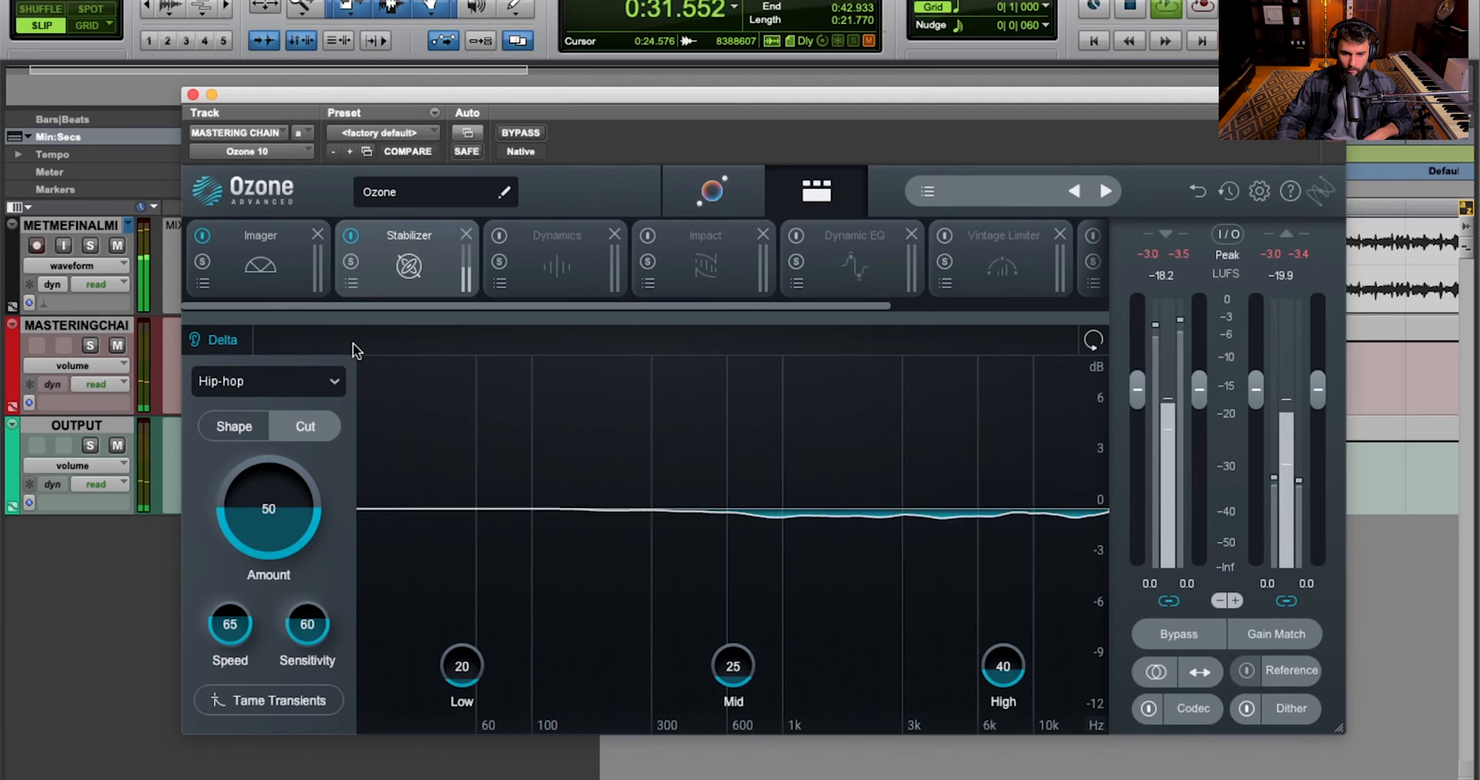
pyautogui.press('space')
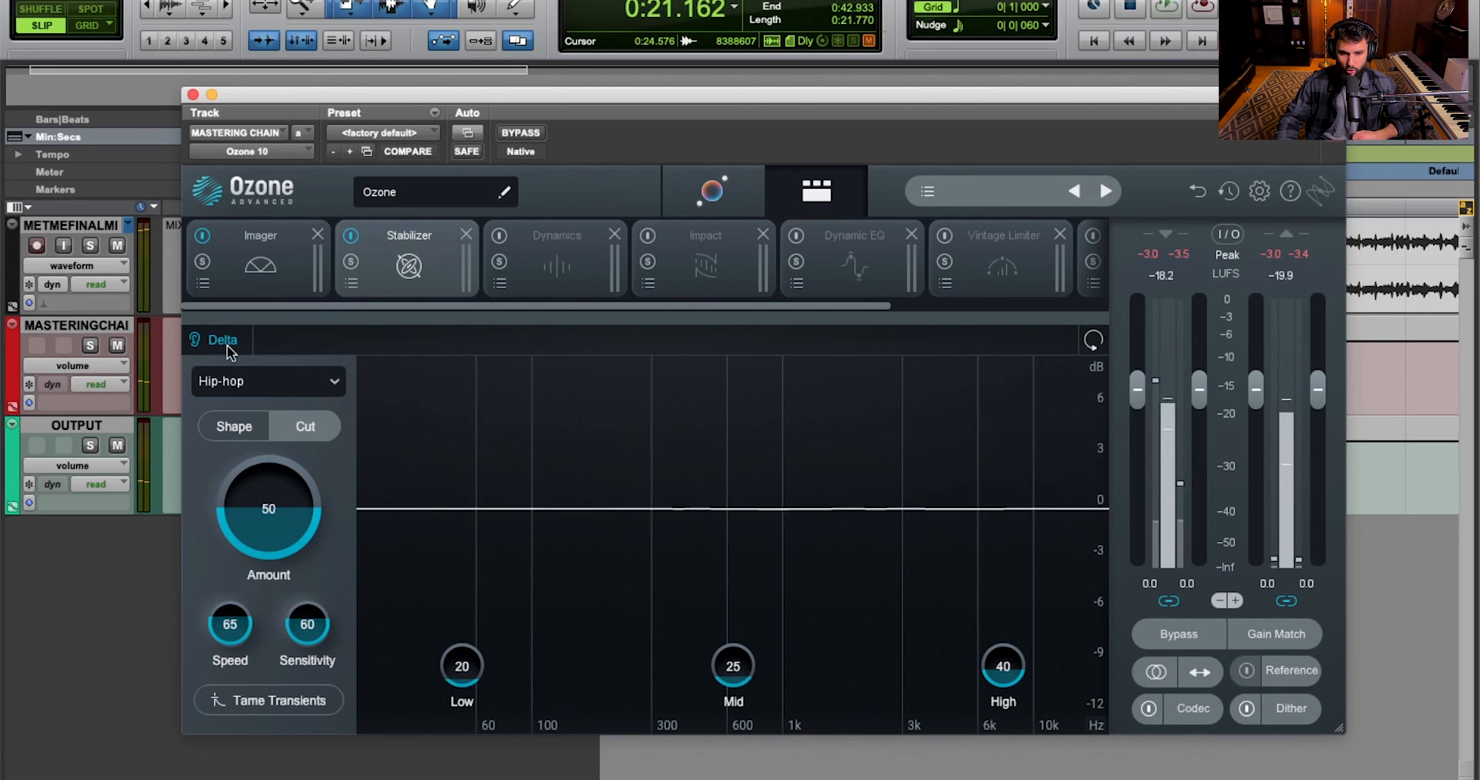
pyautogui.click(226, 345)
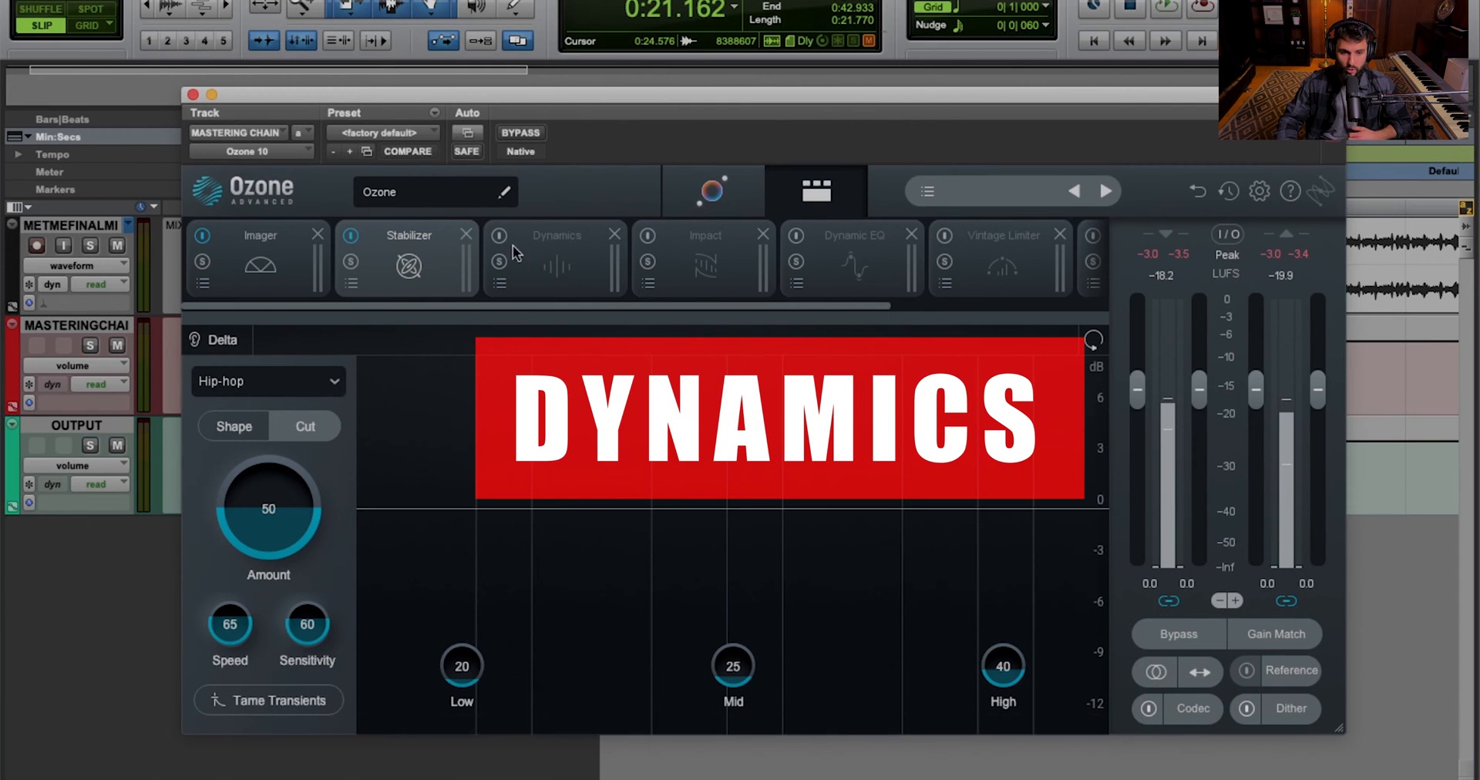
# Enable the Dynamics module and briefly move the plug-in window aside to view the song's clips before restoring it
pyautogui.click(499, 236)
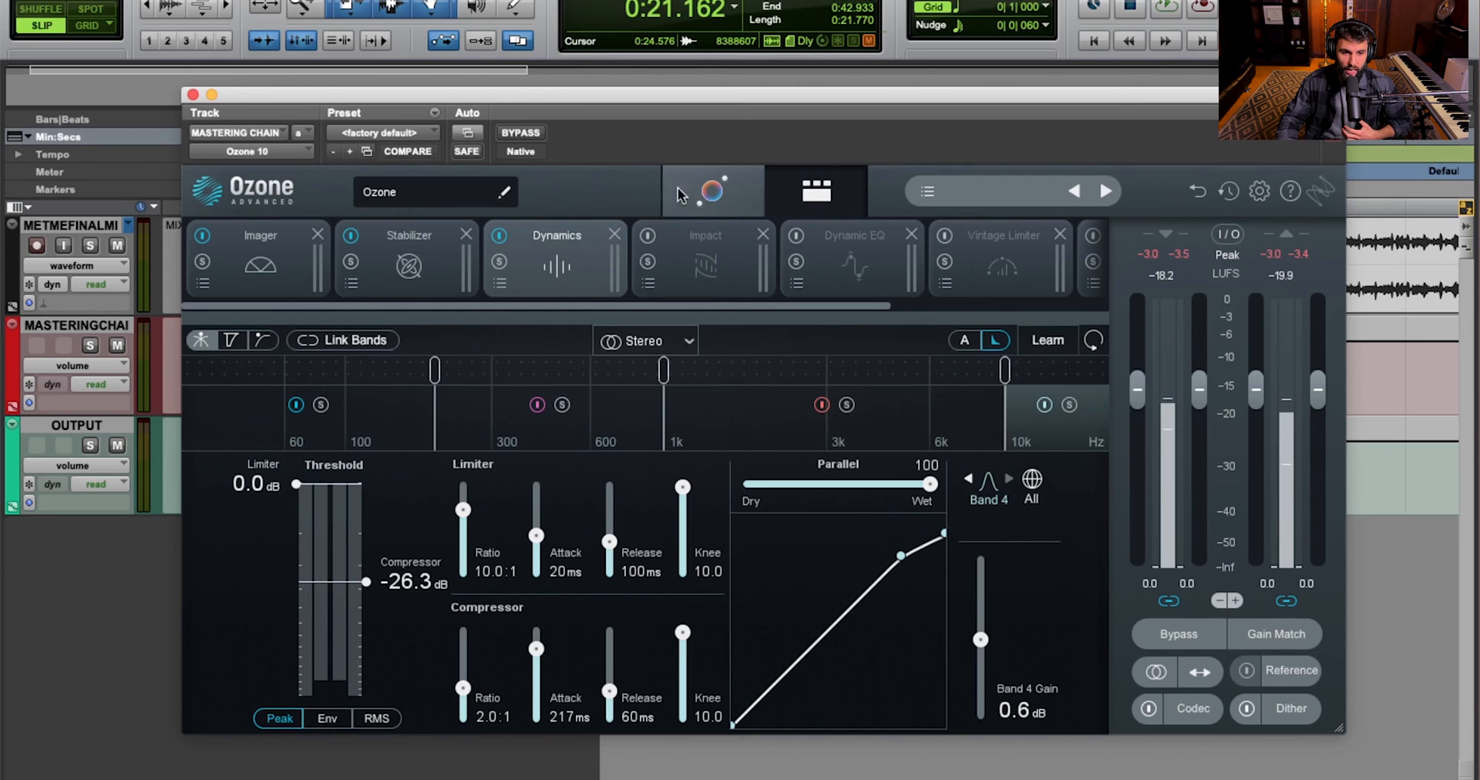
pyautogui.moveTo(675, 99); pyautogui.dragTo(686, 478)
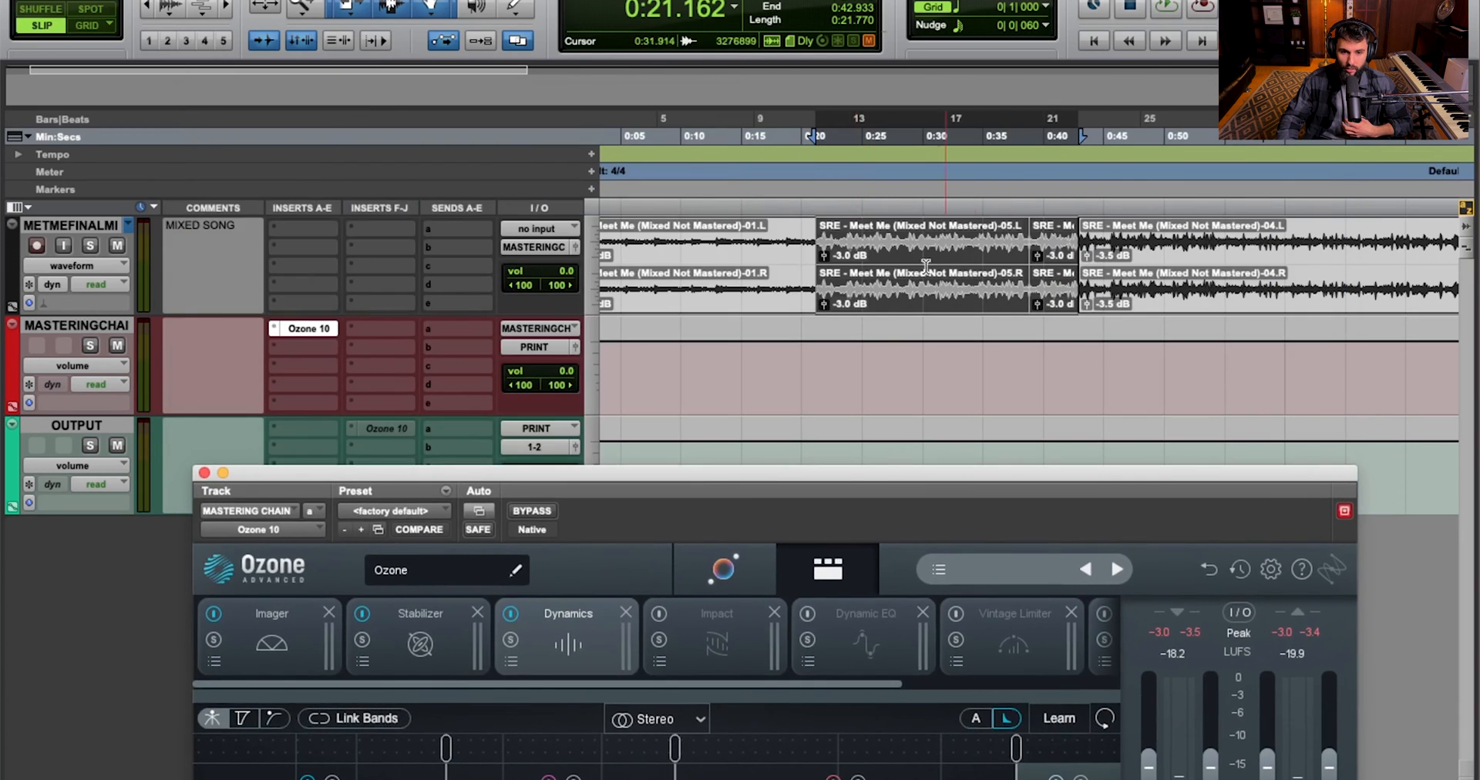
pyautogui.moveTo(845, 473); pyautogui.dragTo(812, 109)
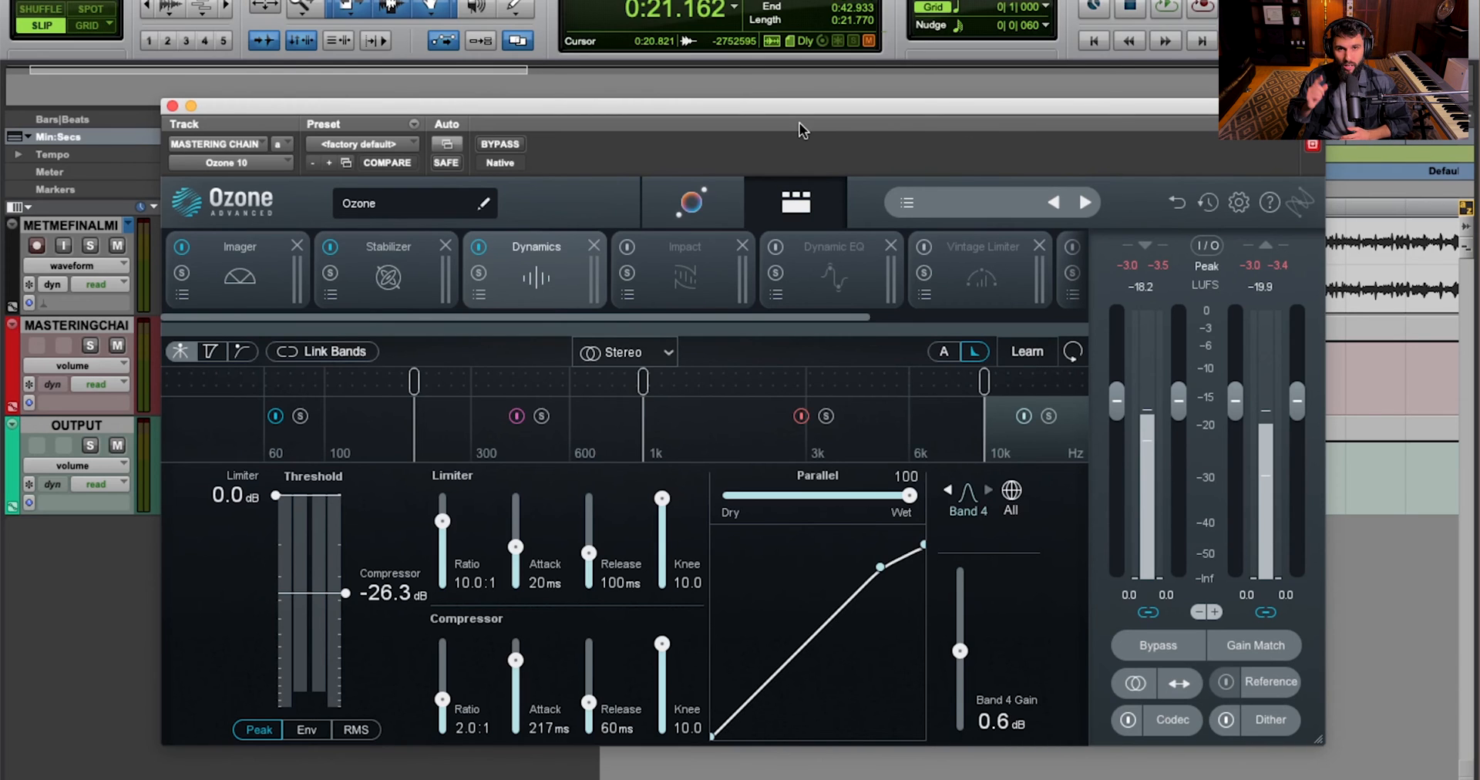
# Examine the threshold, attack and release settings of each of the four Dynamics bands
pyautogui.click(340, 439)
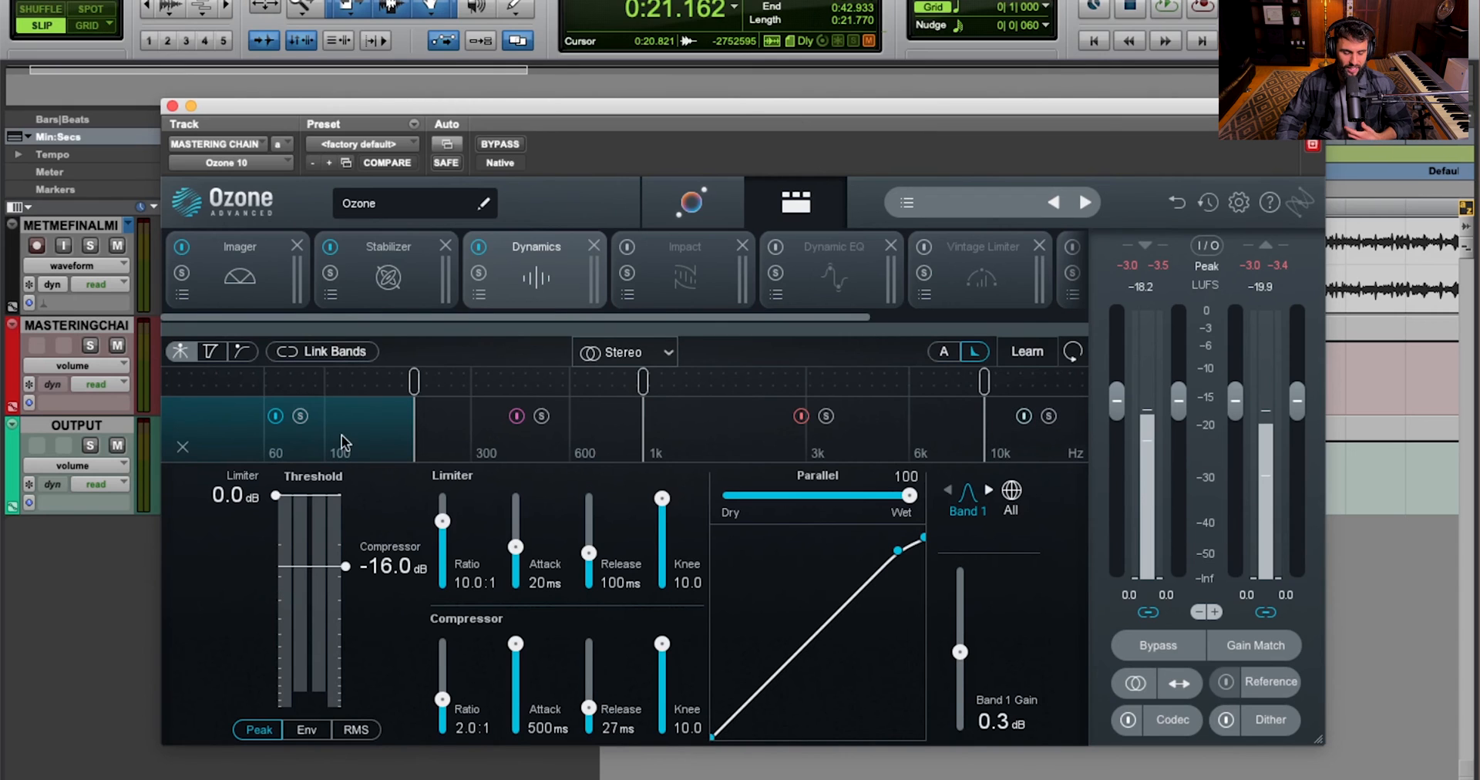
pyautogui.moveTo(511, 711); pyautogui.dragTo(520, 657)
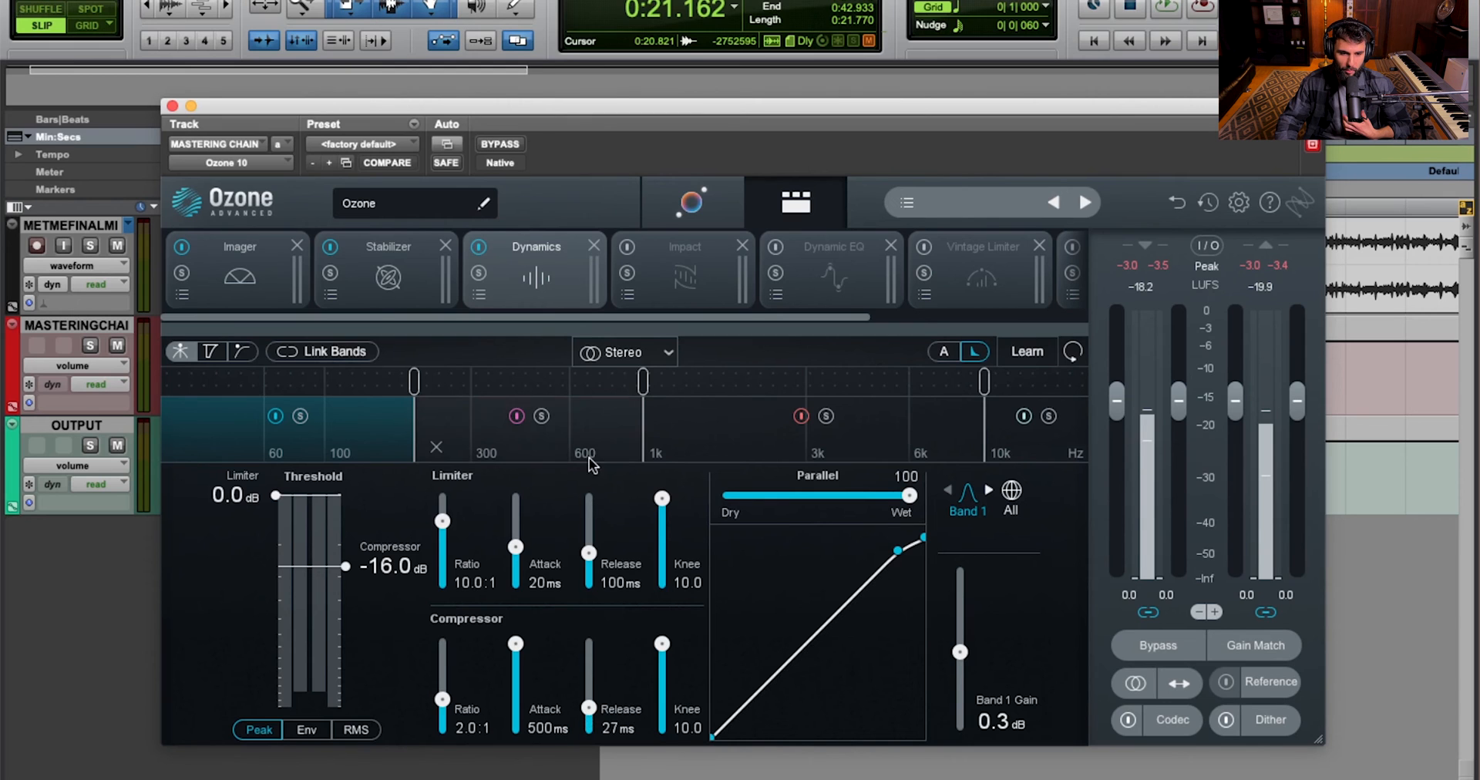
pyautogui.click(580, 433)
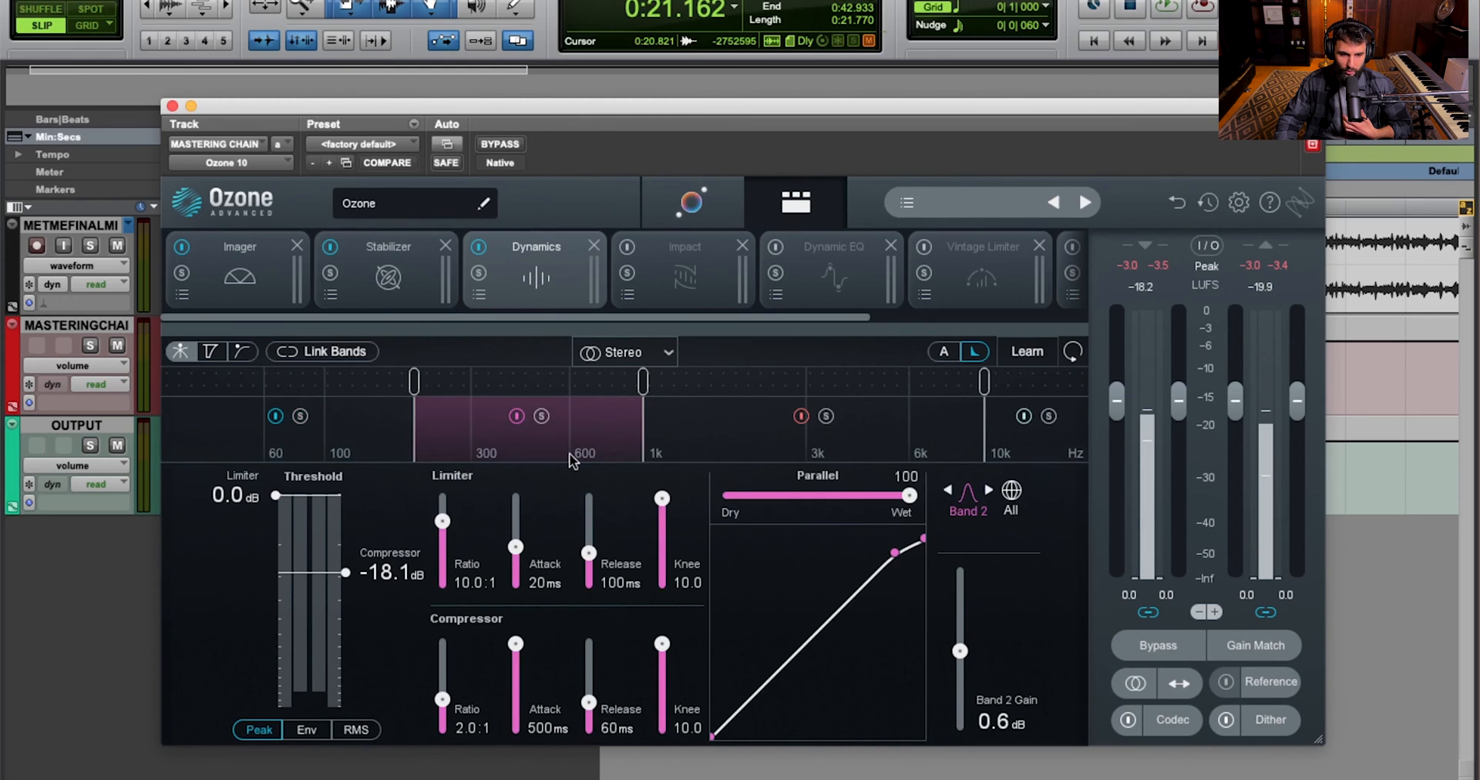
pyautogui.click(314, 439)
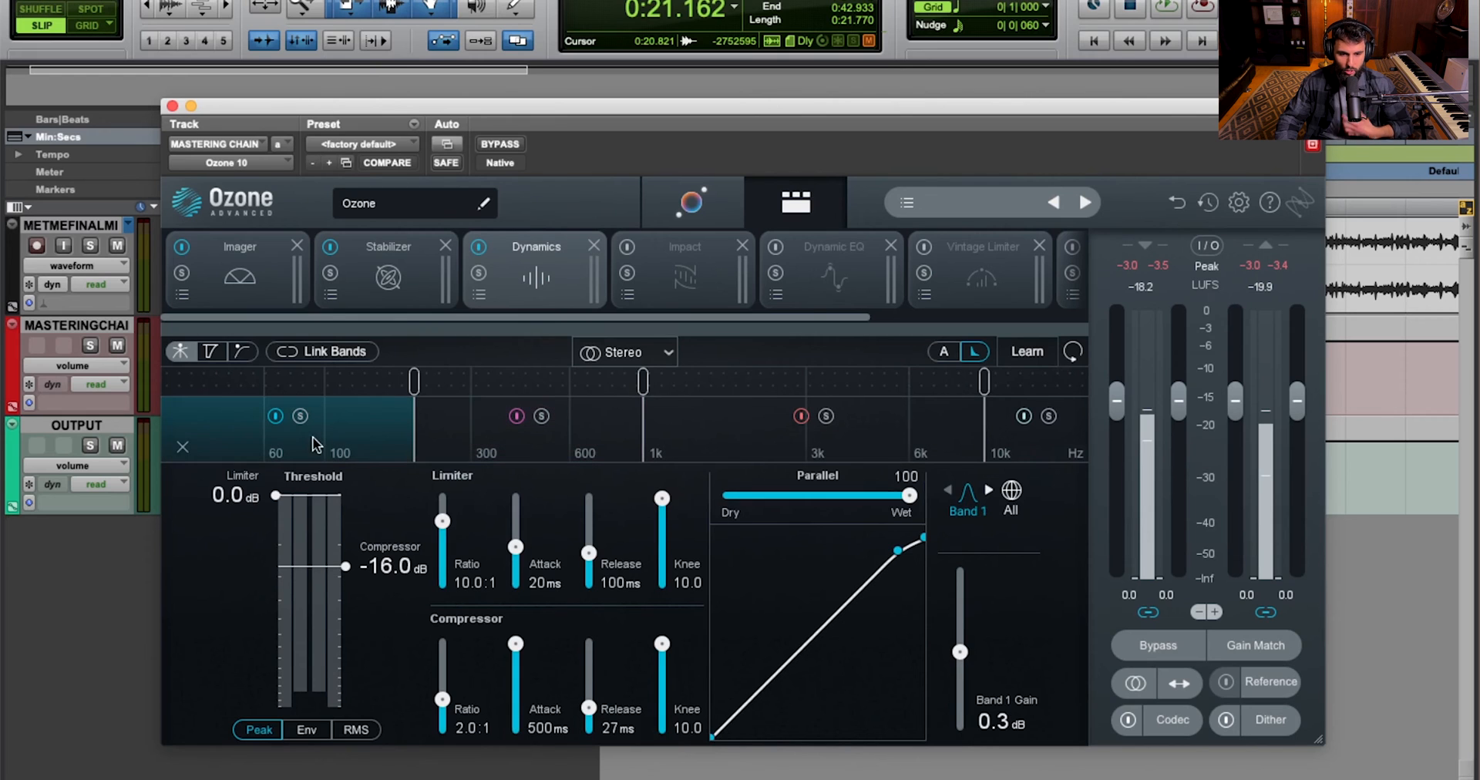
pyautogui.click(751, 436)
pyautogui.click(1042, 443)
pyautogui.click(468, 439)
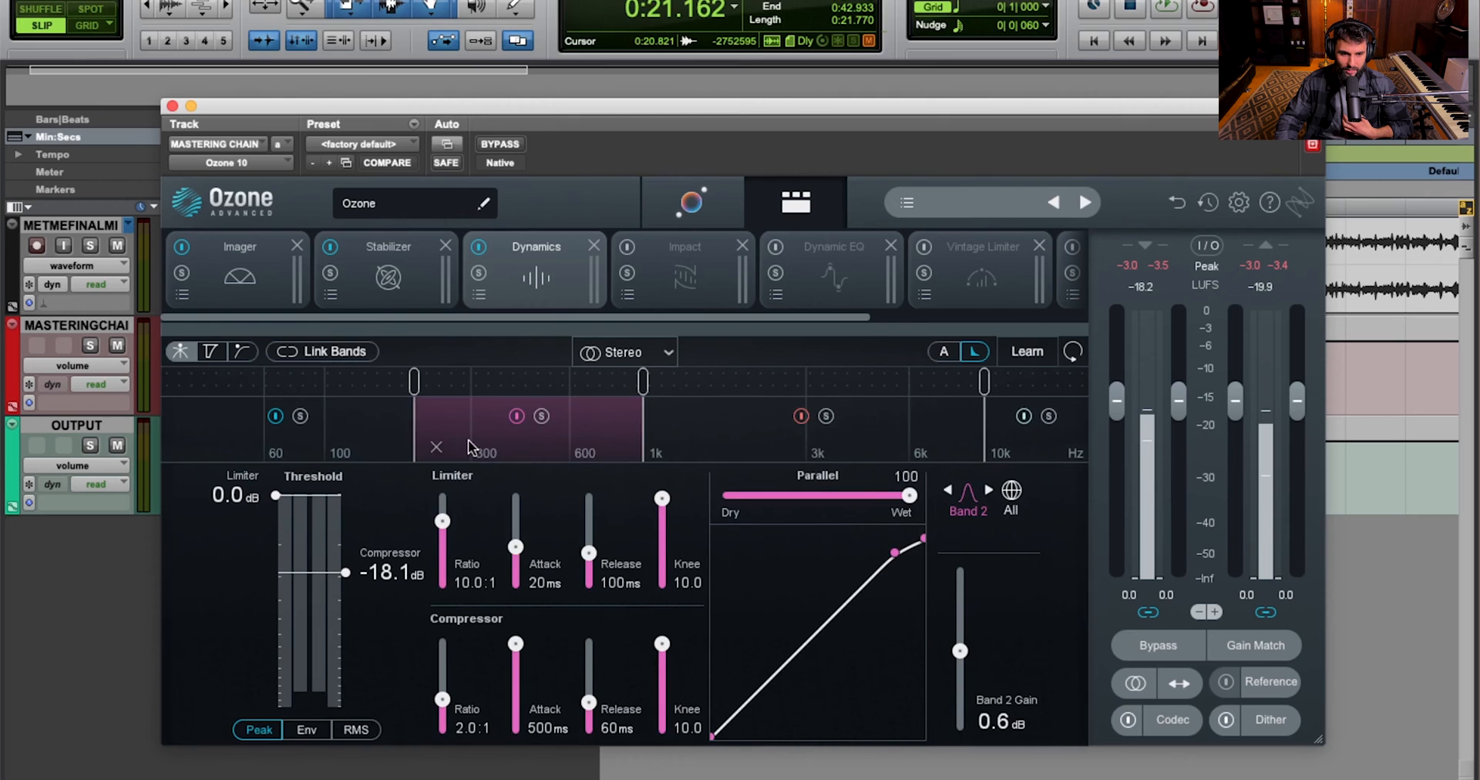
# Compare the compressor attack of Dynamics bands 1 and 2, then review all four bands again, ending on band 1
pyautogui.click(327, 437)
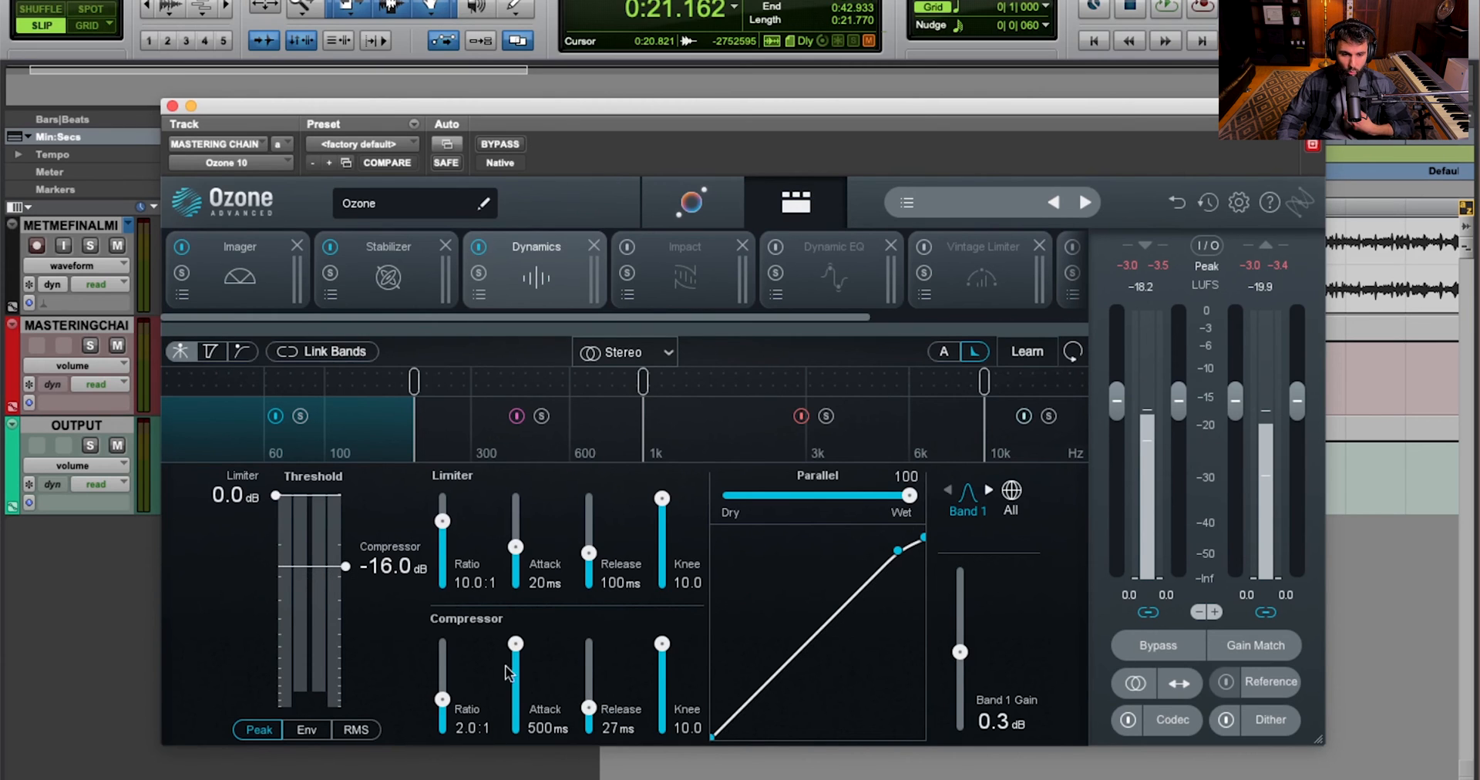
pyautogui.click(586, 445)
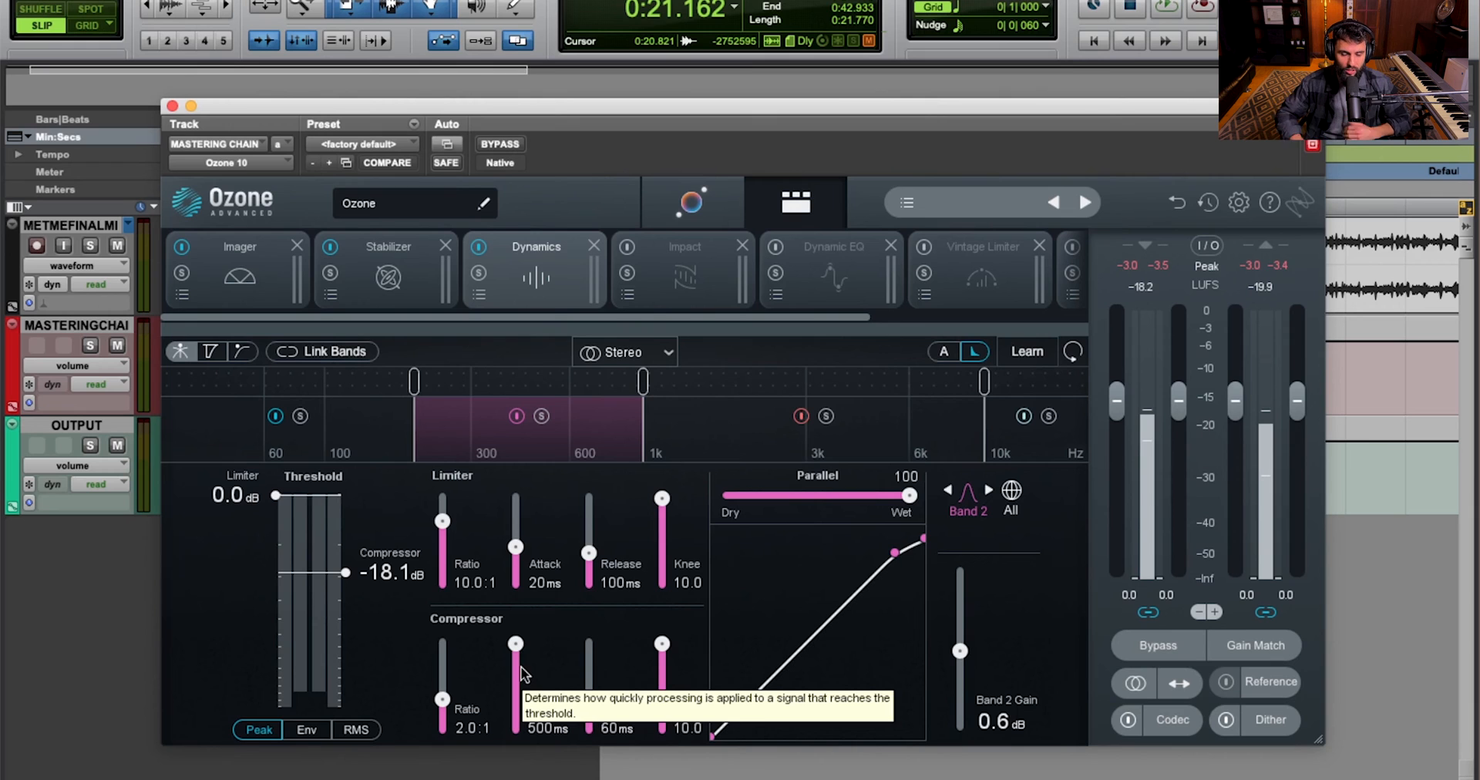
pyautogui.click(341, 447)
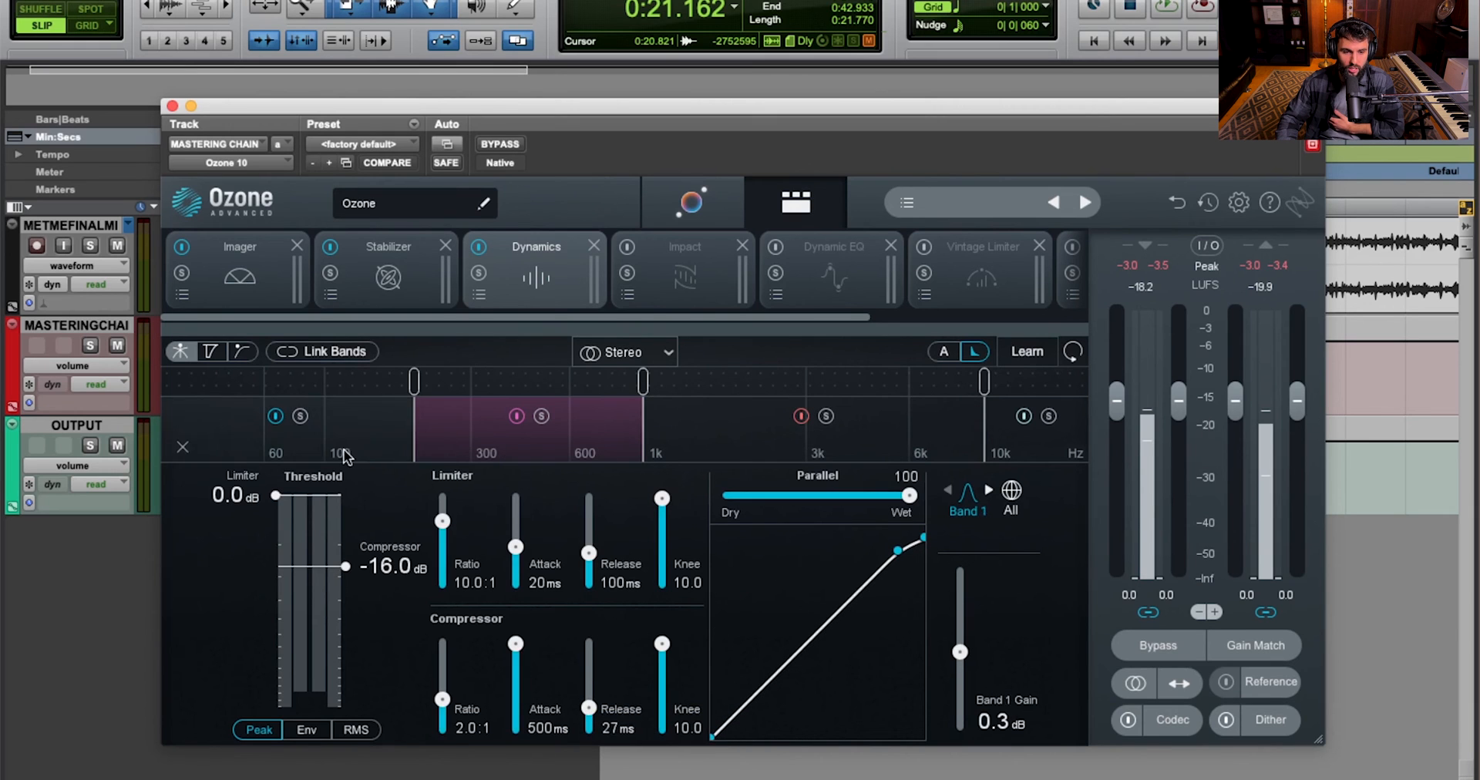
pyautogui.click(537, 454)
pyautogui.click(932, 453)
pyautogui.click(1031, 448)
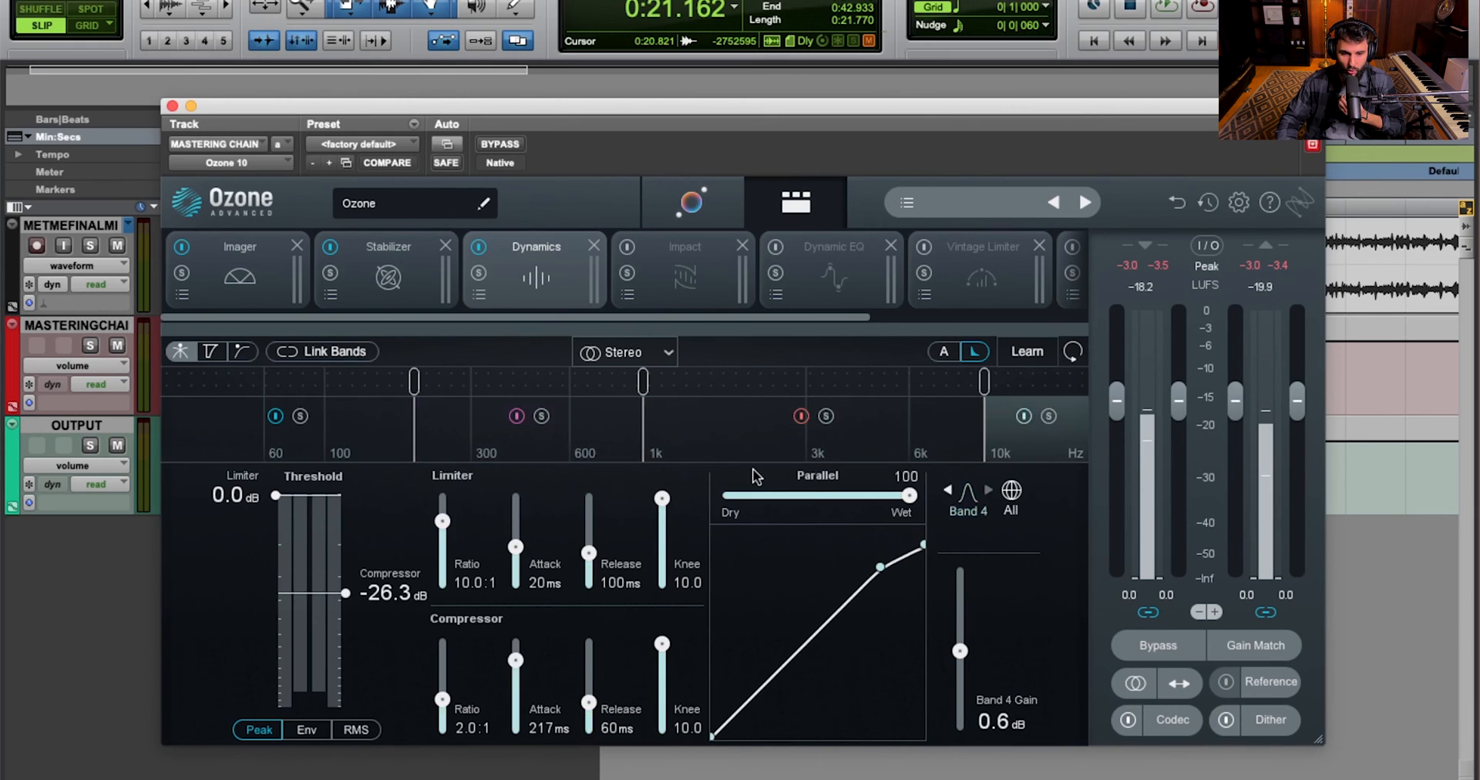
pyautogui.click(381, 457)
# Compare the mix with the Dynamics module bypassed and enabled during playback
pyautogui.click(478, 247)
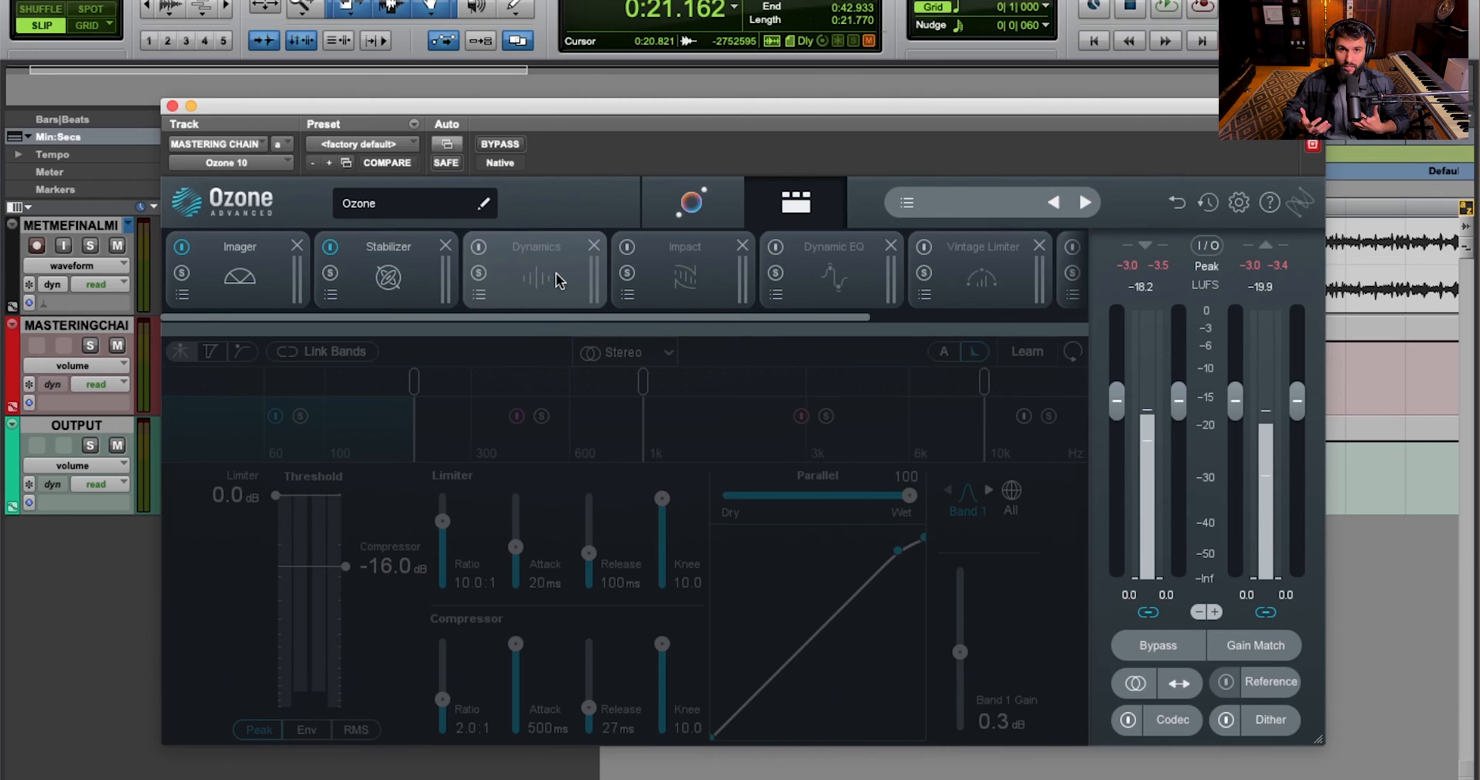
pyautogui.press('space')
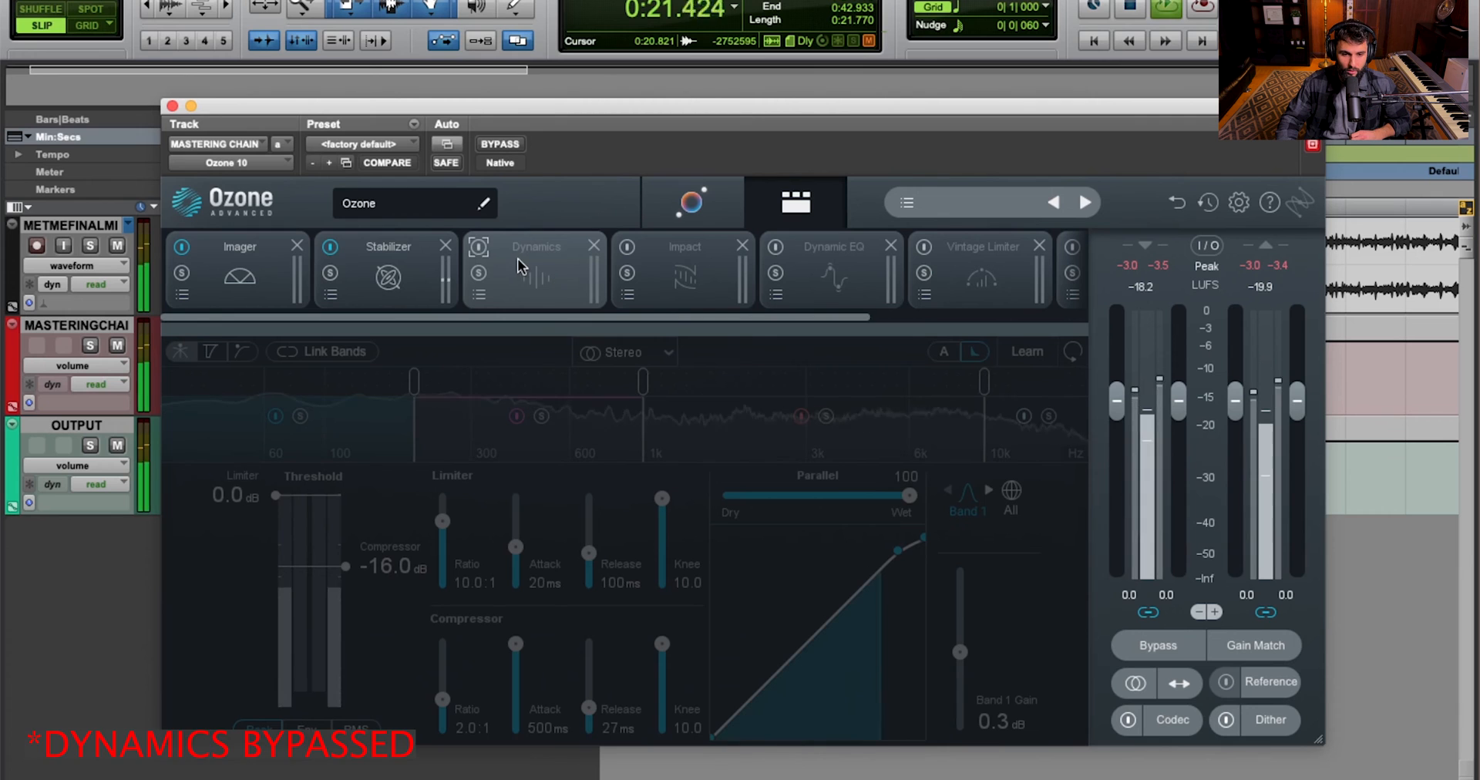
pyautogui.click(479, 247)
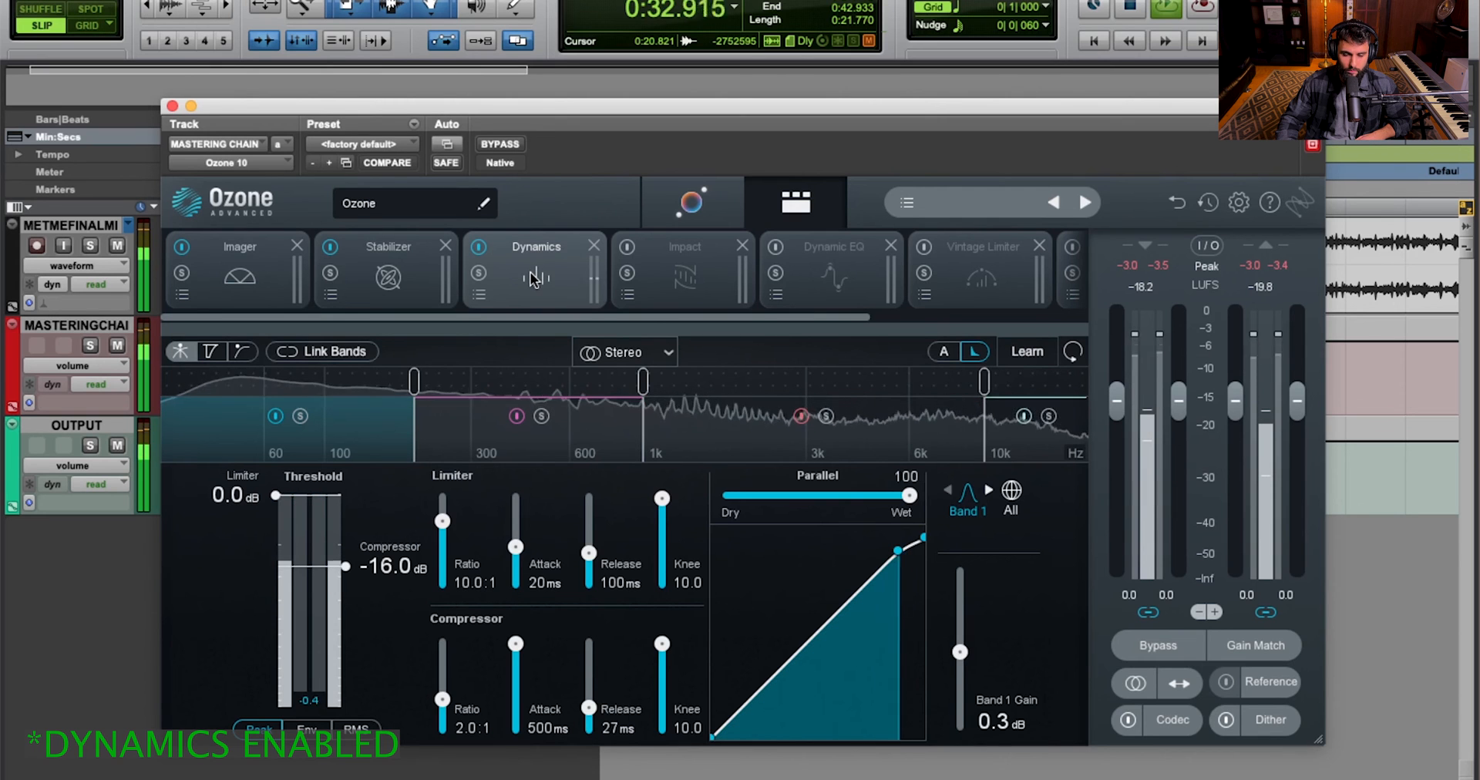
pyautogui.click(478, 247)
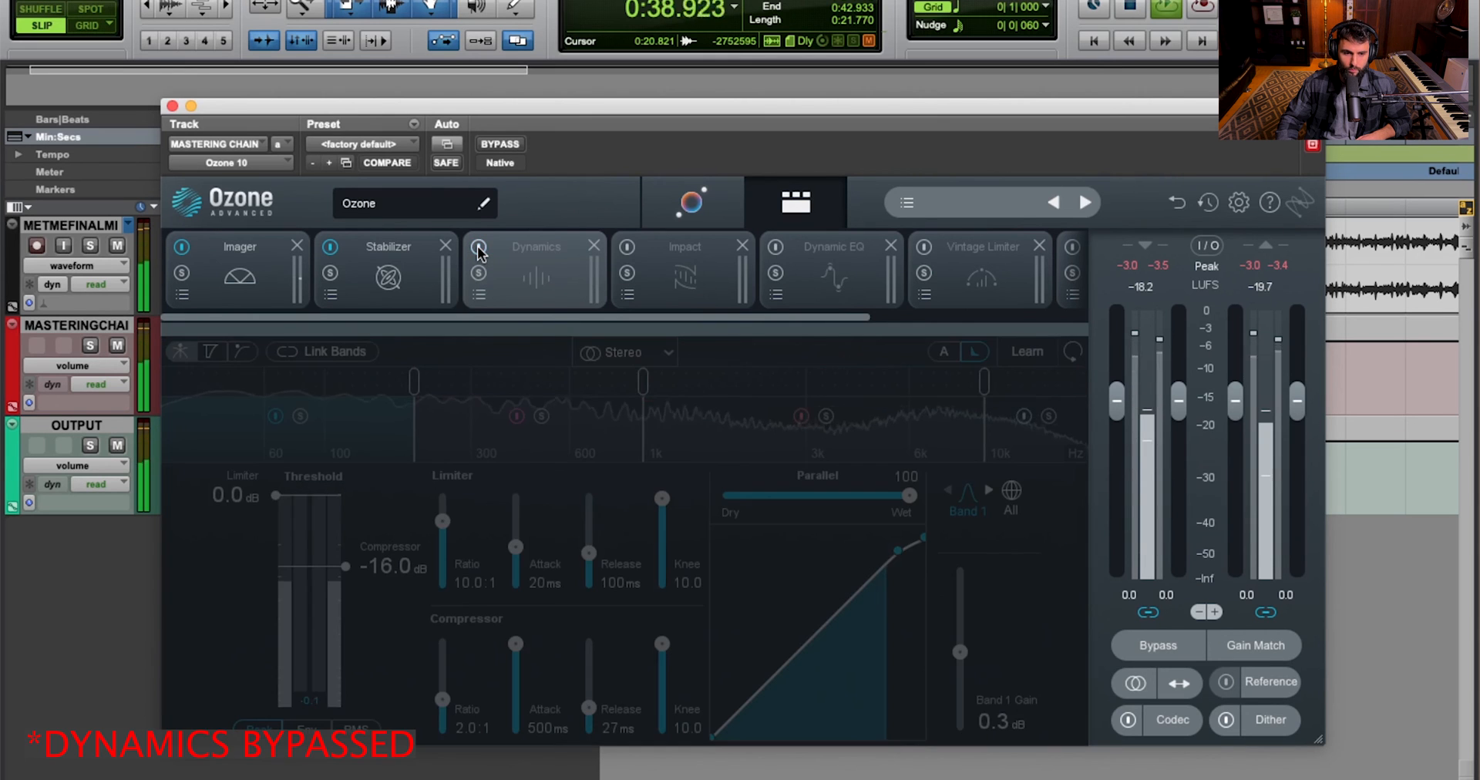
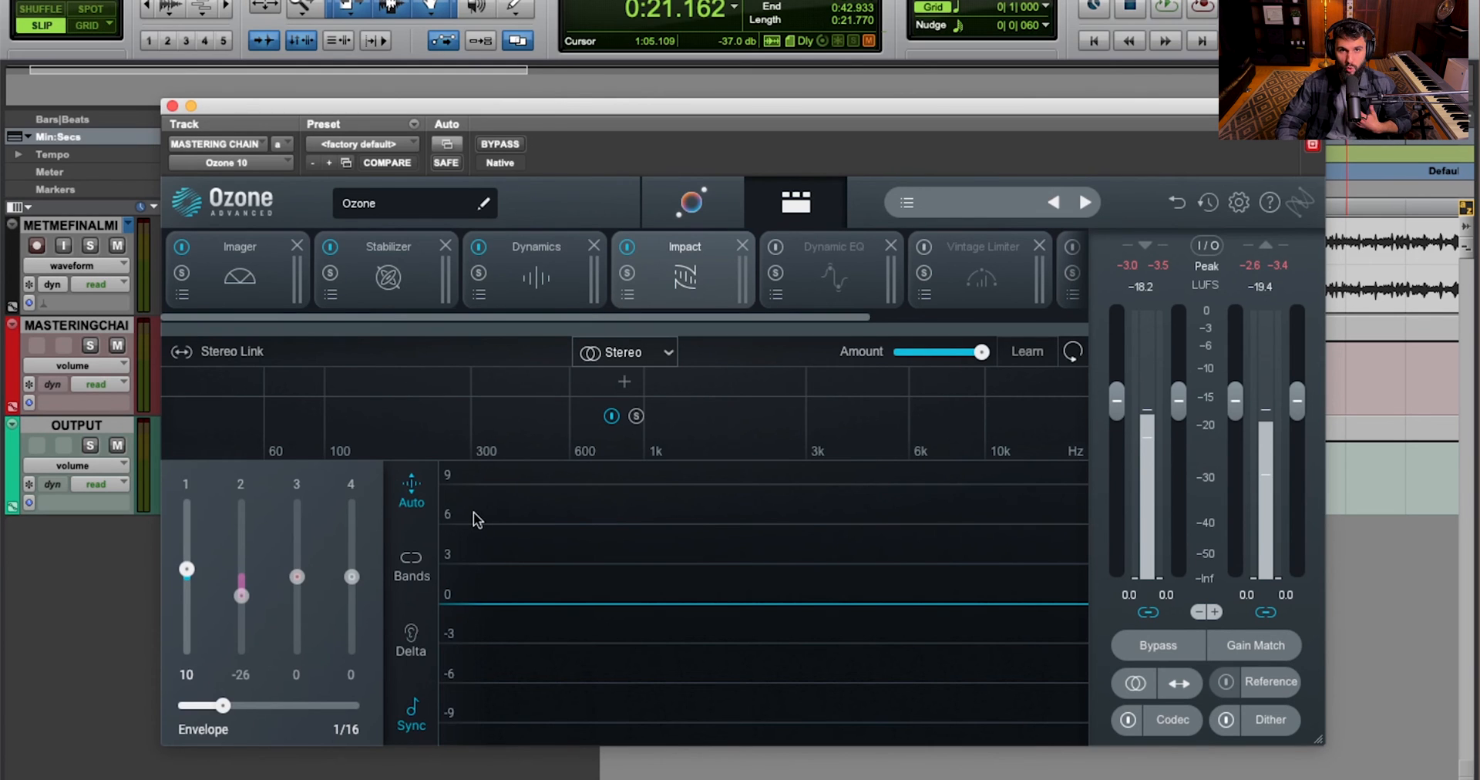
# Compare the mix with the Impact module bypassed and enabled during playback, leaving it enabled and stopping playback
pyautogui.click(628, 247)
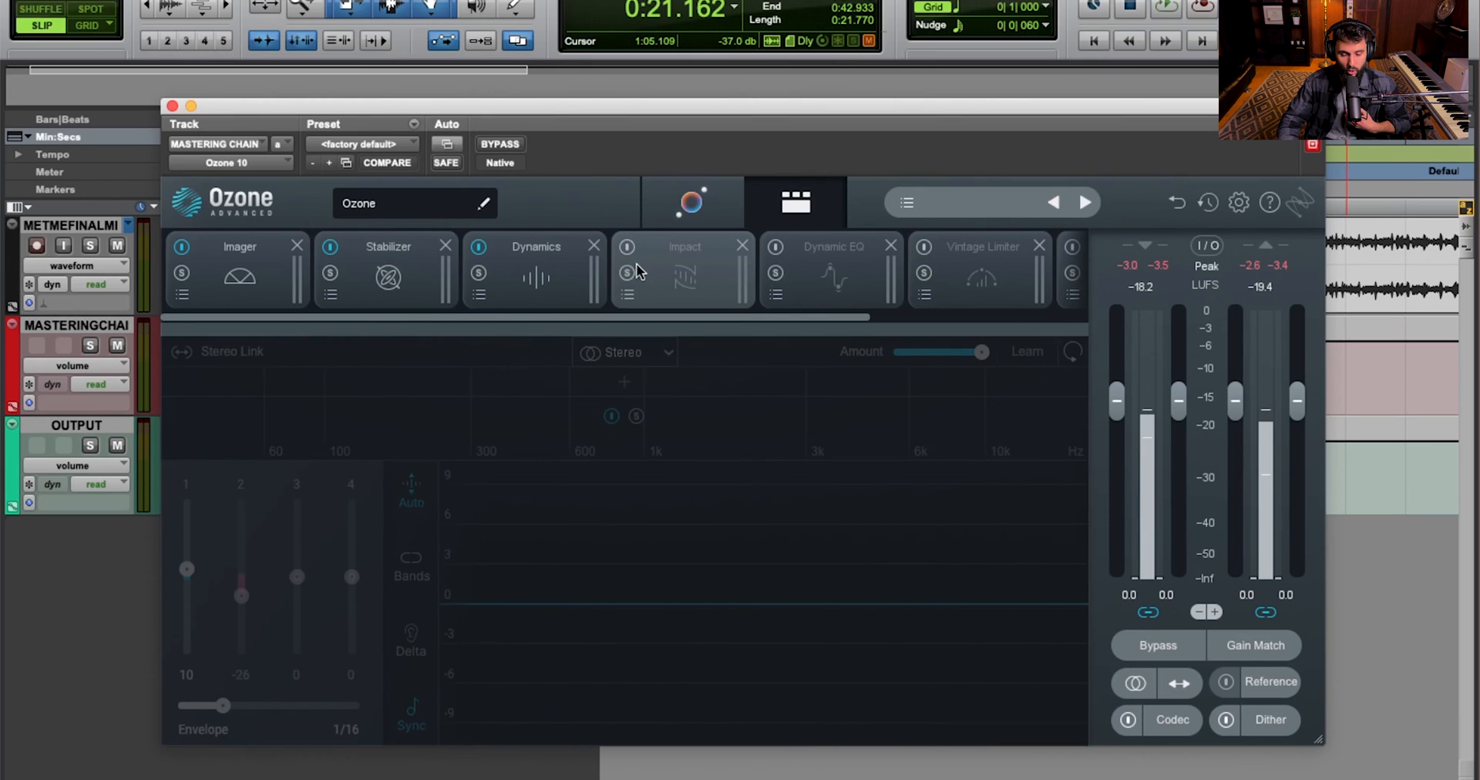
pyautogui.press('space')
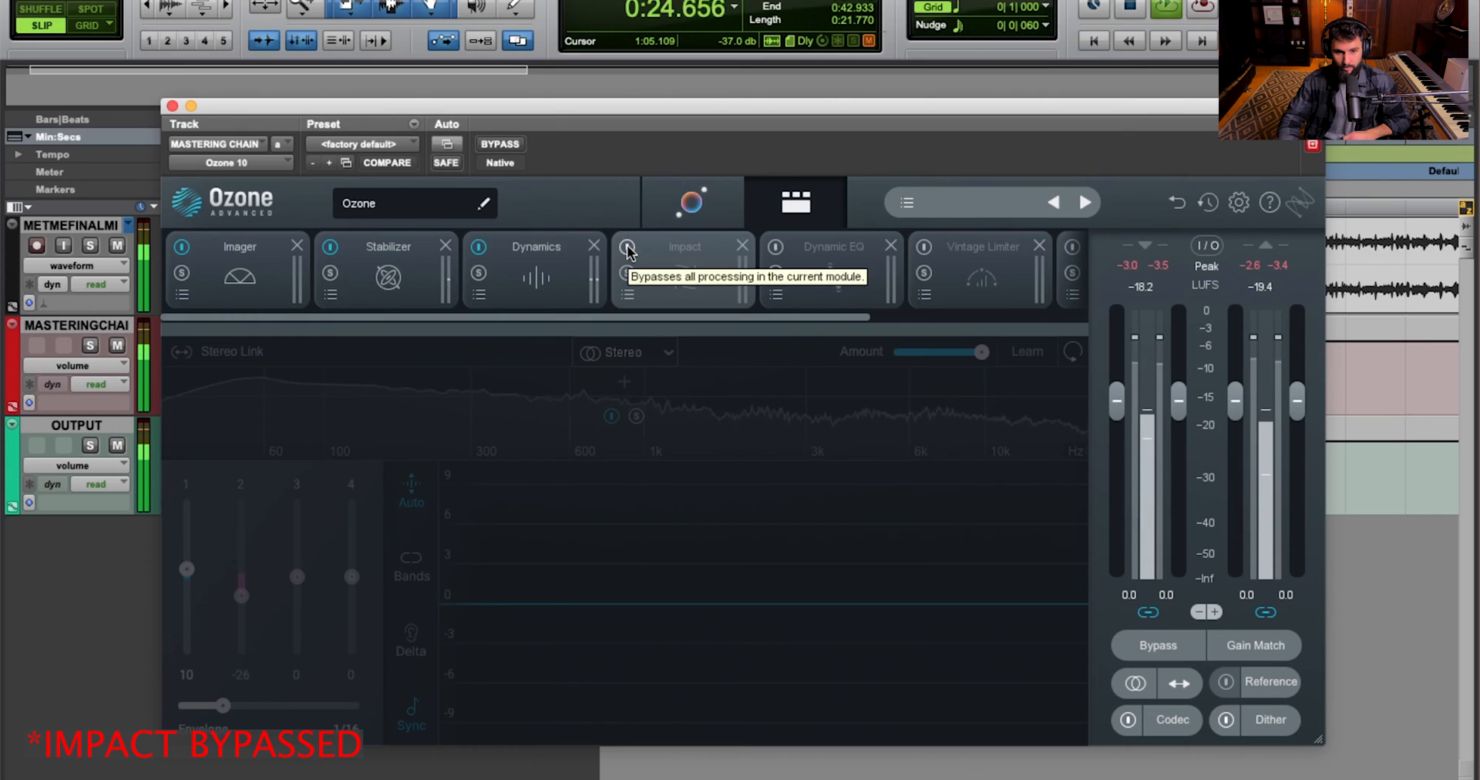
pyautogui.click(626, 248)
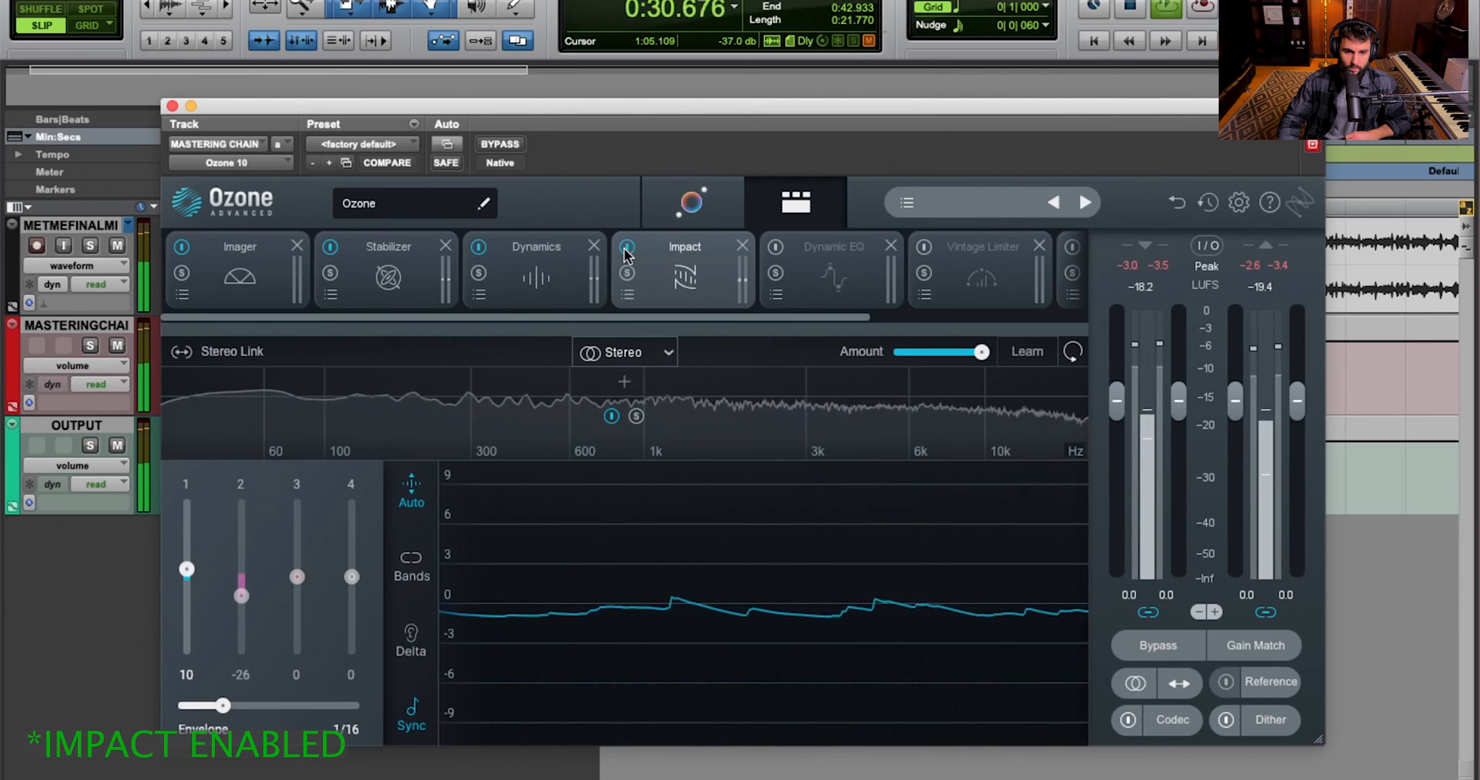
pyautogui.click(627, 248)
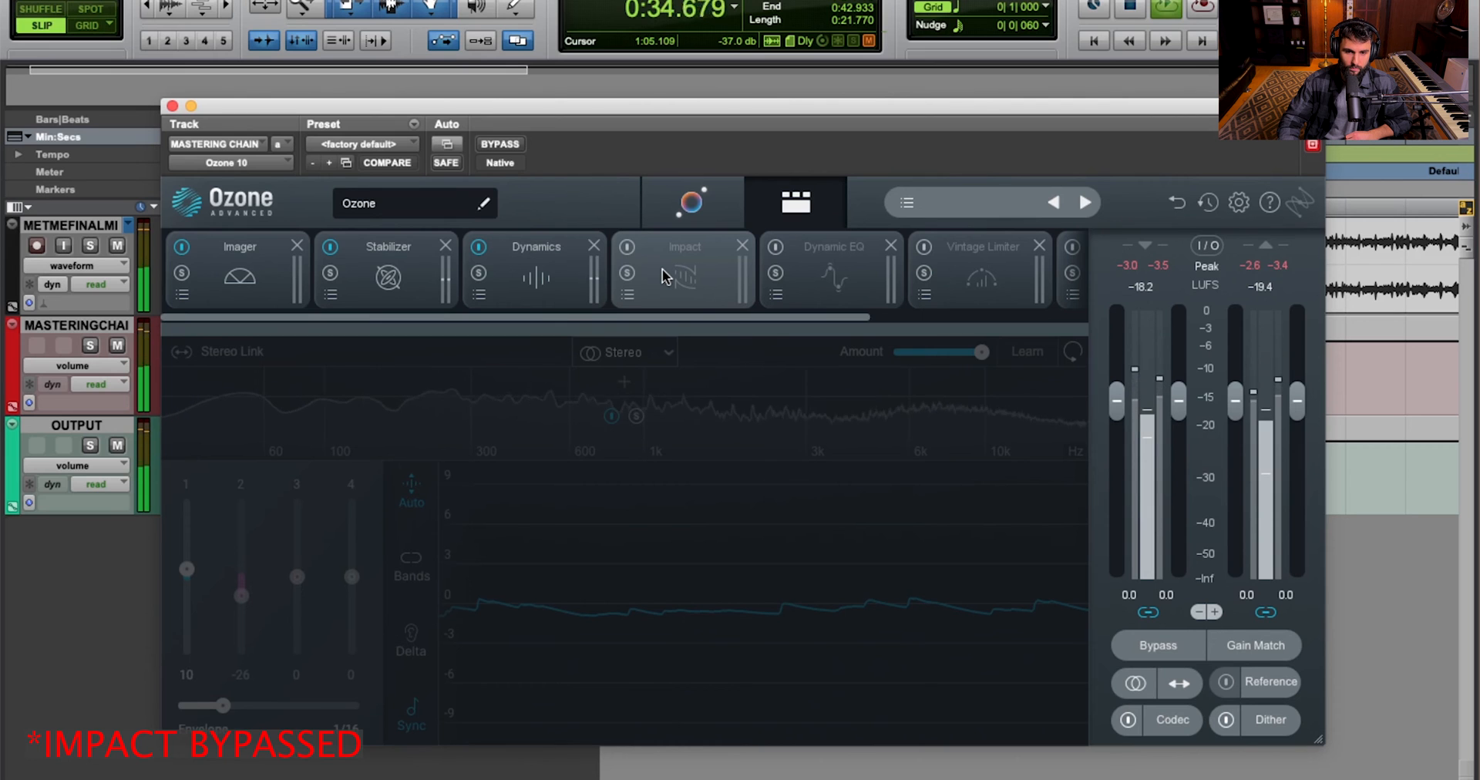
pyautogui.click(626, 247)
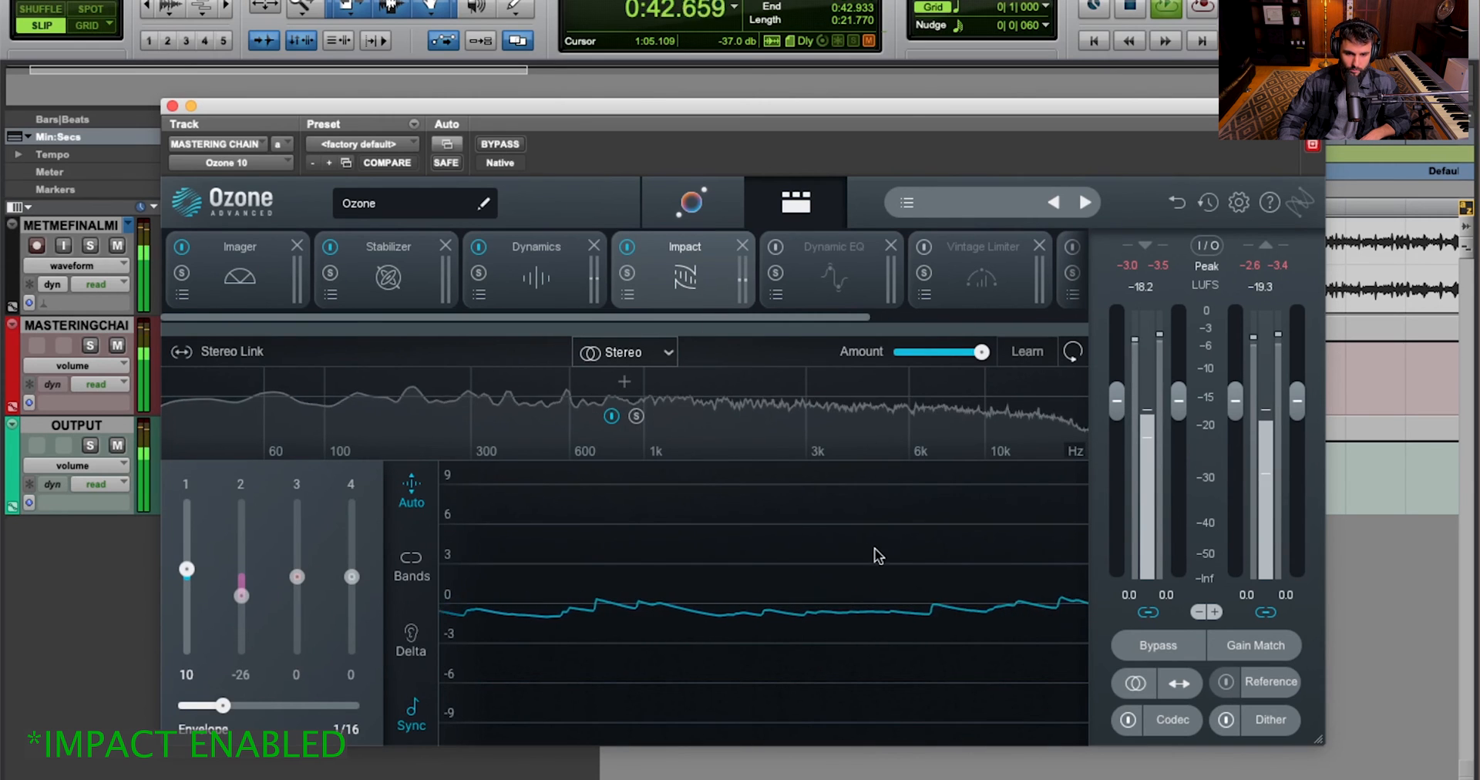
pyautogui.press('space')
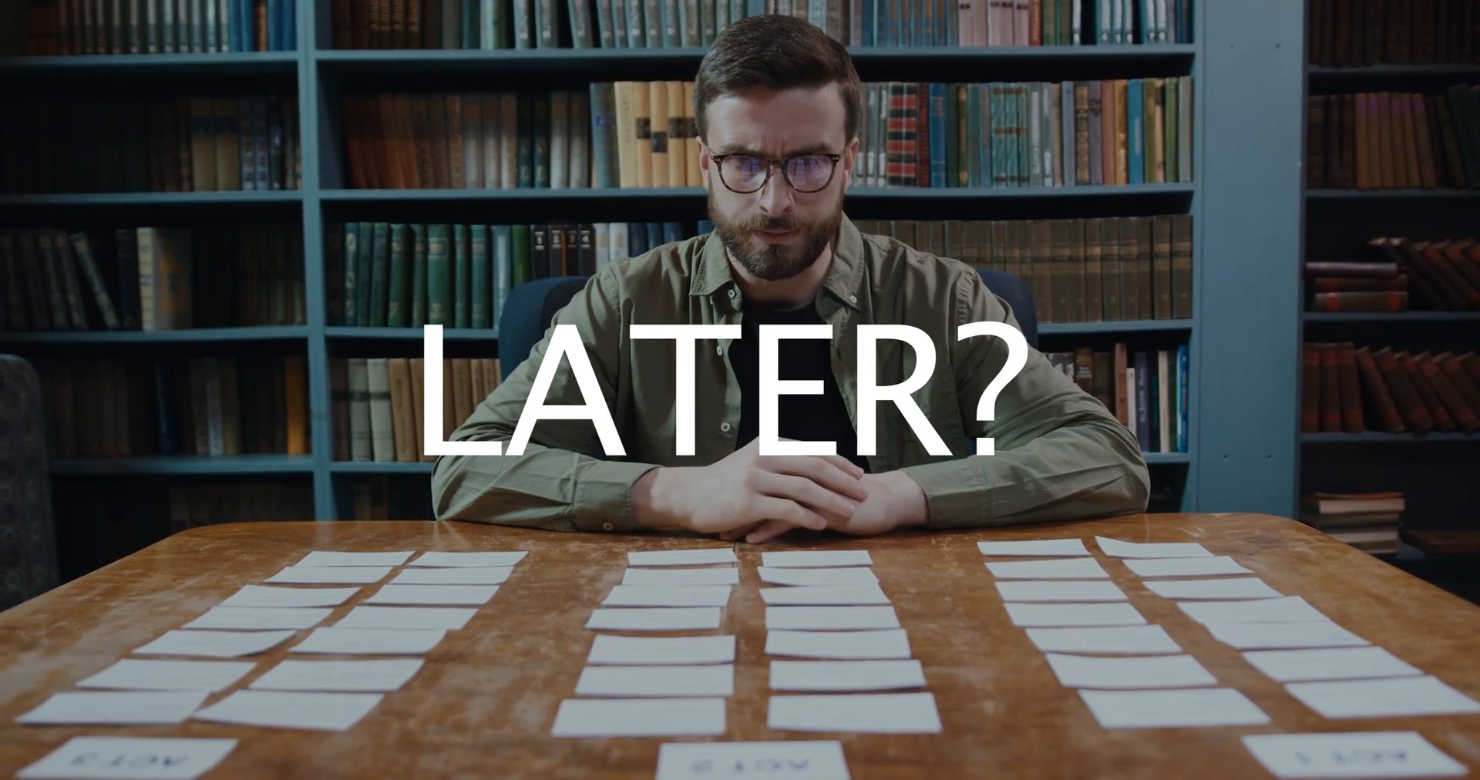
# With Impact enabled, compare the Dynamics module bypassed and enabled during playback, leaving it enabled
pyautogui.click(479, 257)
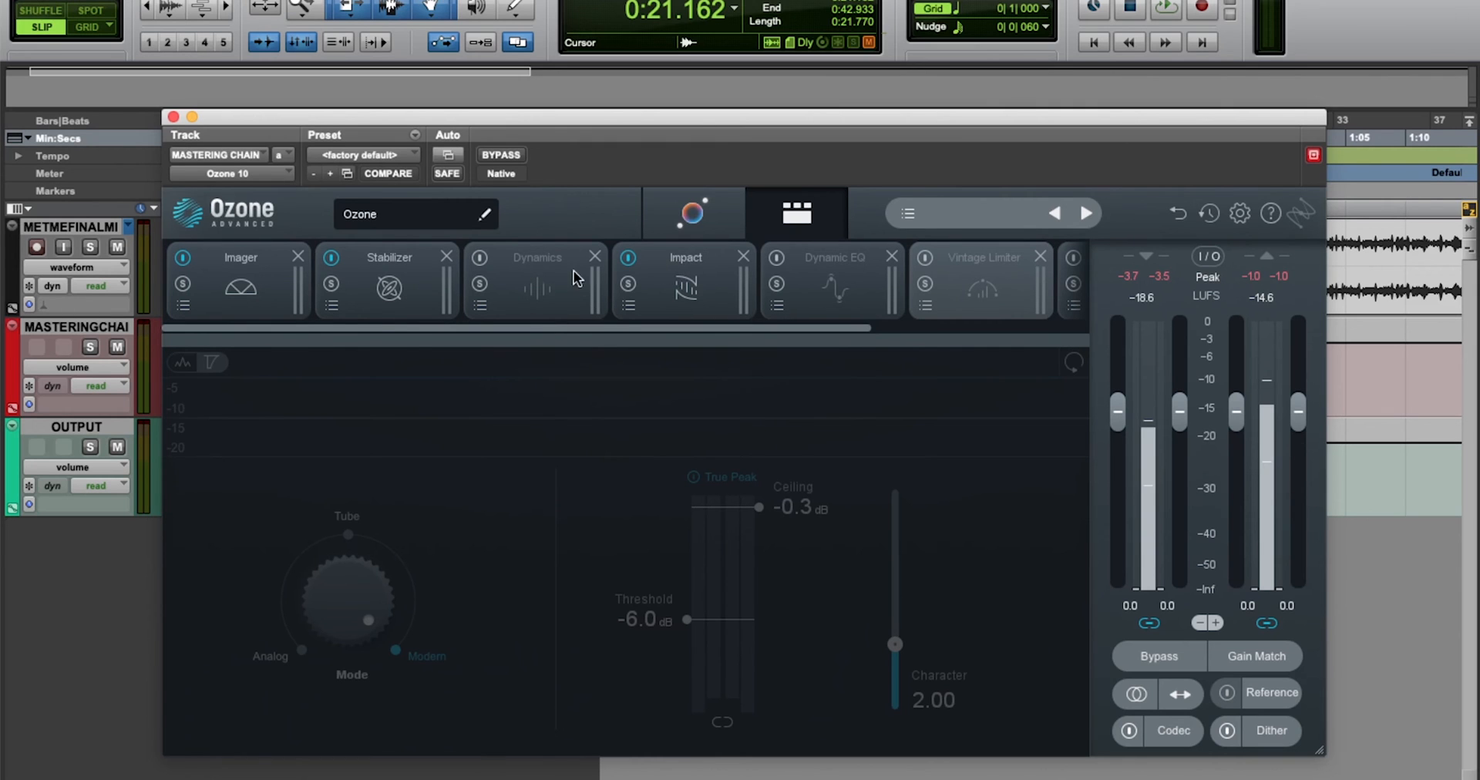
pyautogui.press('space')
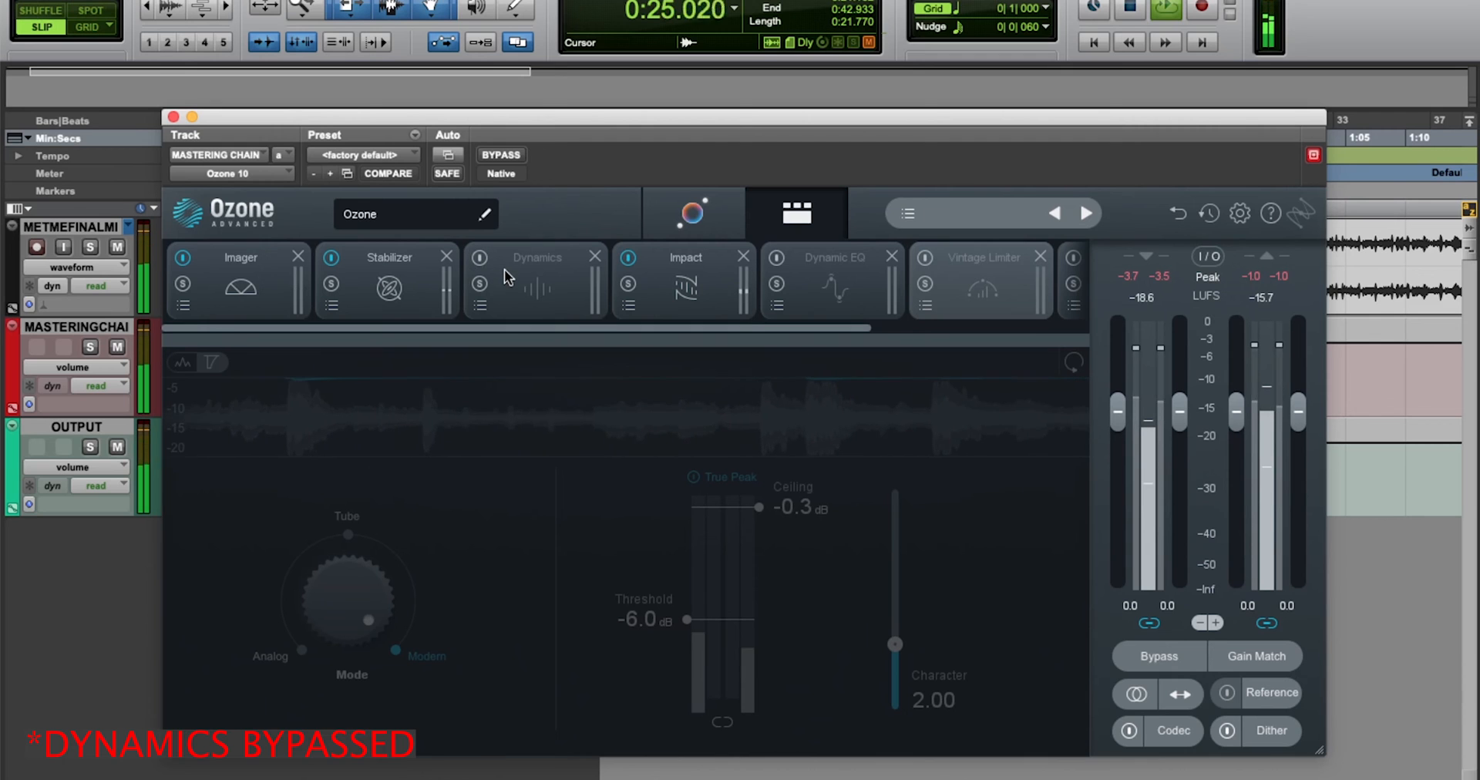
pyautogui.click(479, 257)
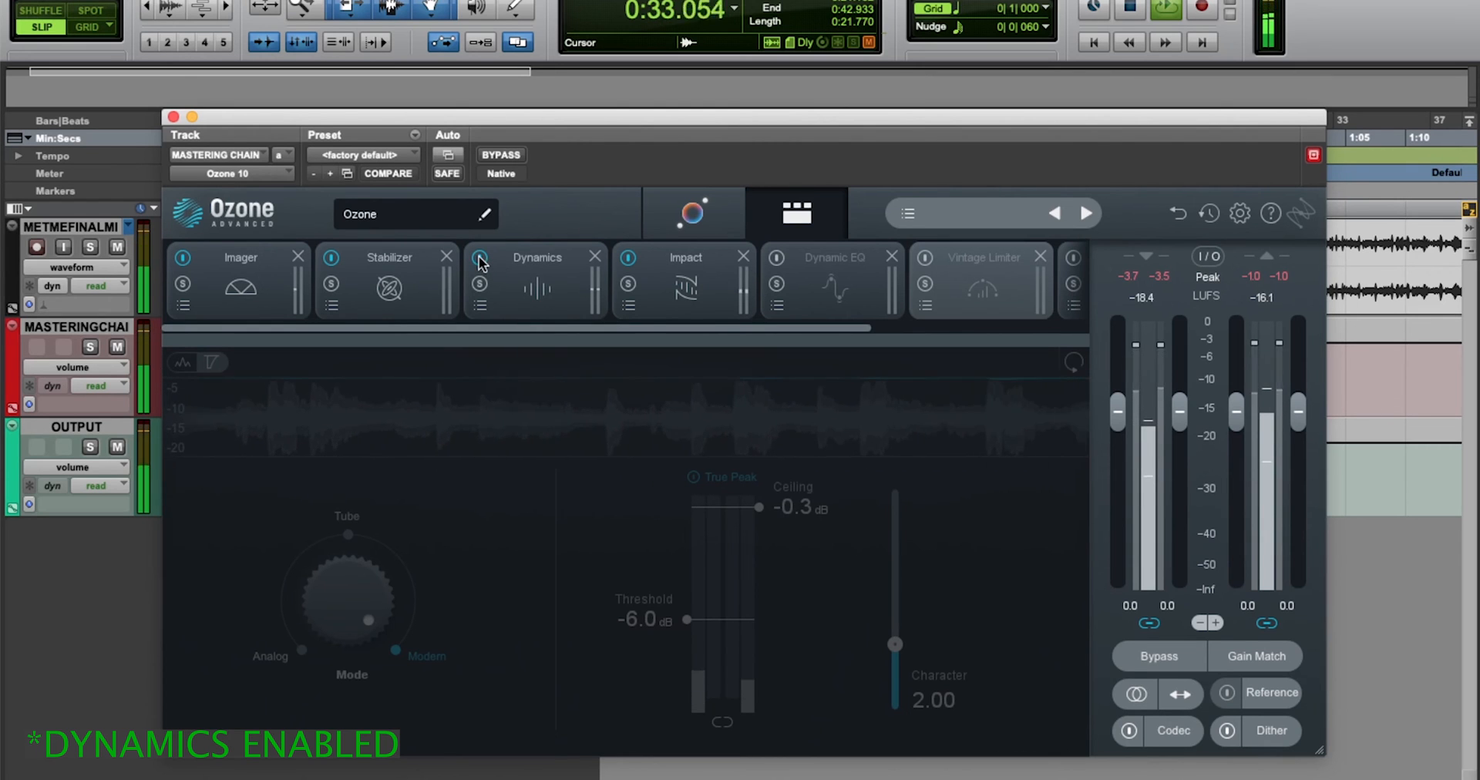
pyautogui.click(478, 257)
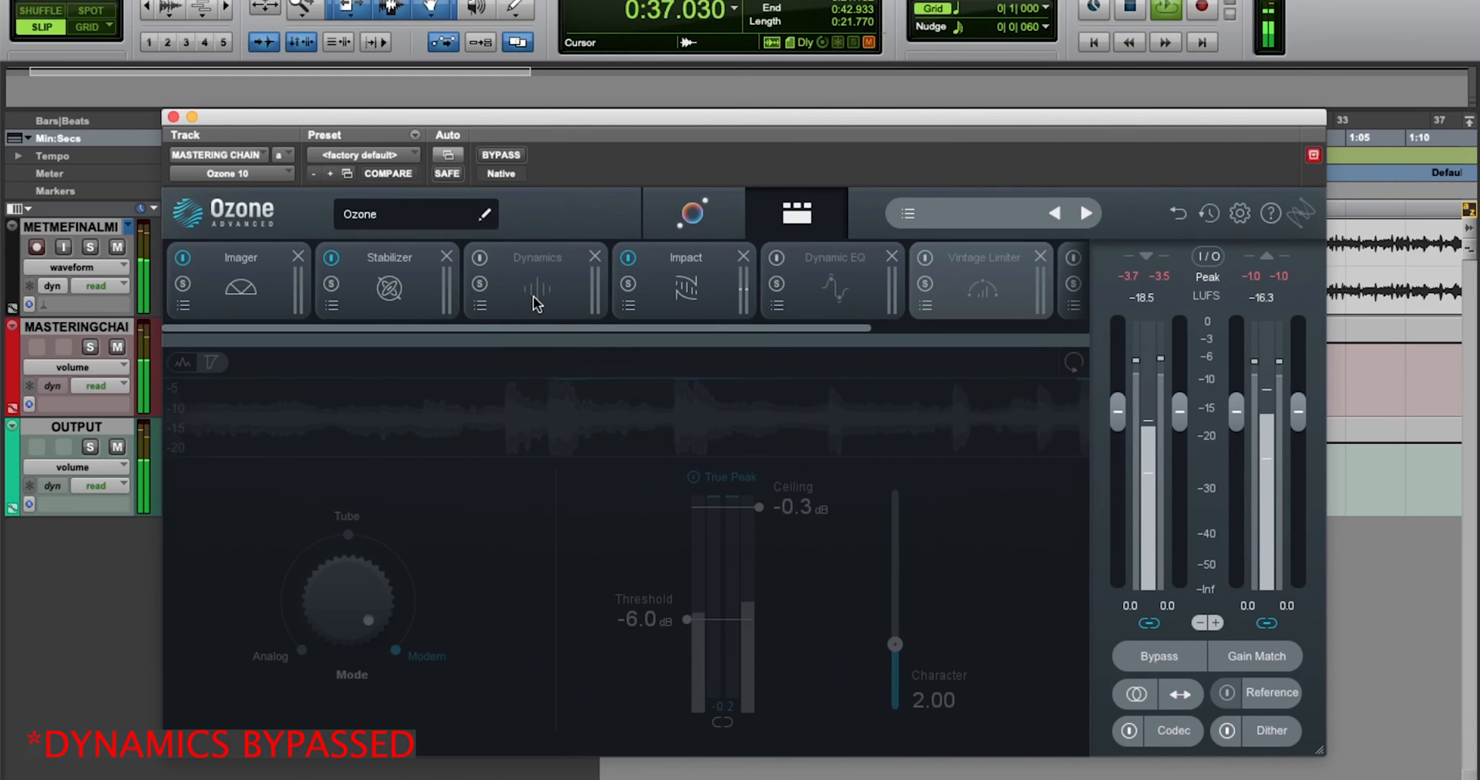
pyautogui.click(480, 257)
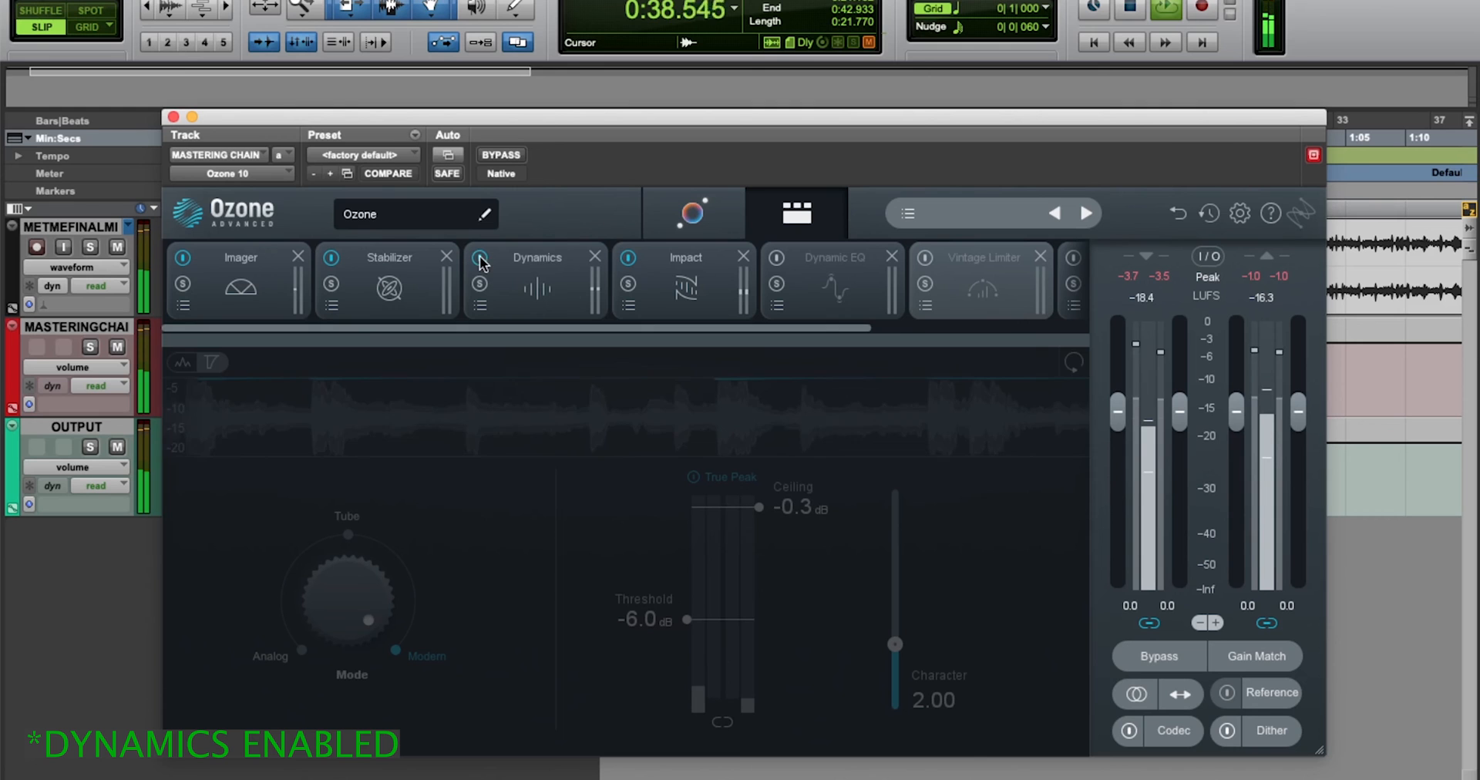
# Show the Dynamics module and compare Dynamics and Impact bypassed together and enabled together, leaving both enabled
pyautogui.click(534, 298)
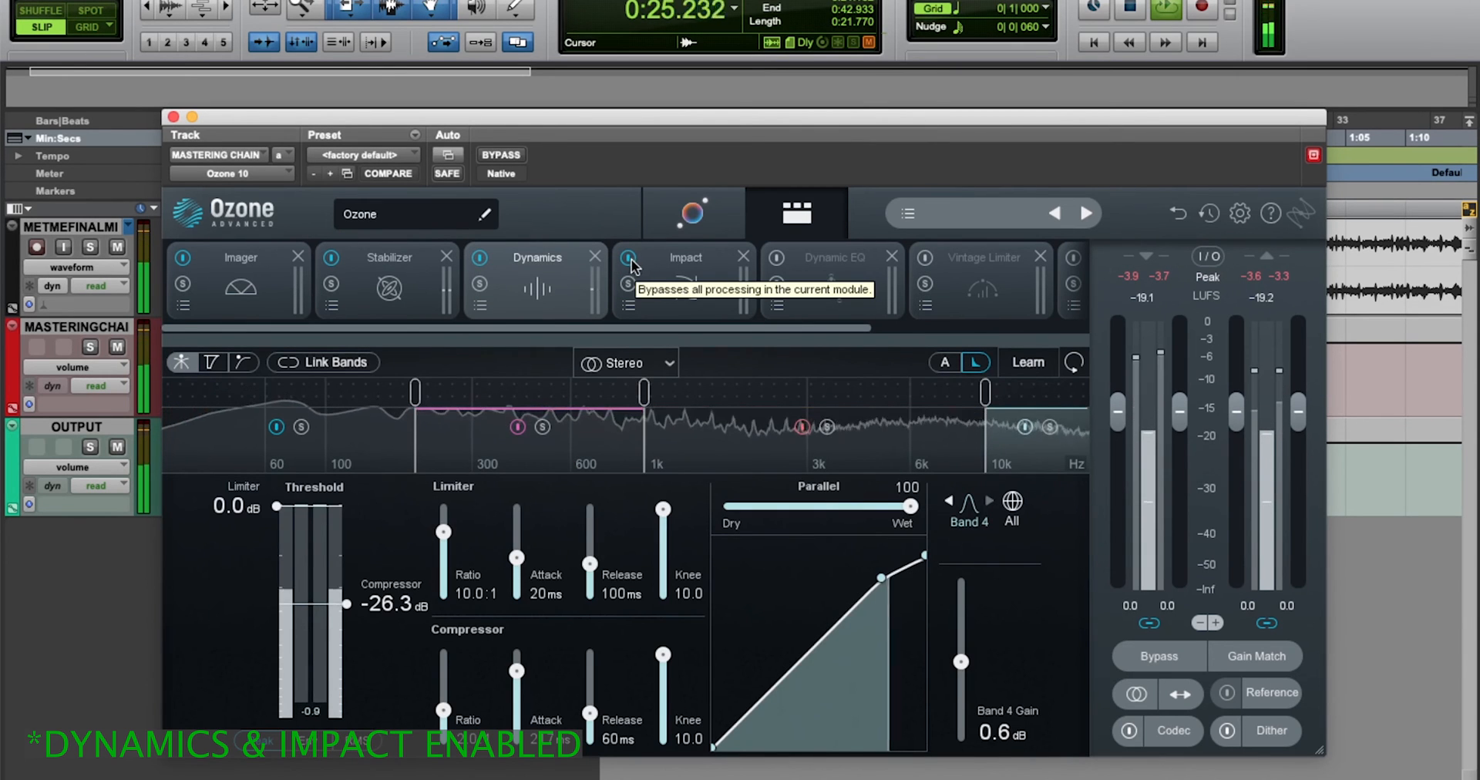
pyautogui.click(630, 258)
pyautogui.click(480, 259)
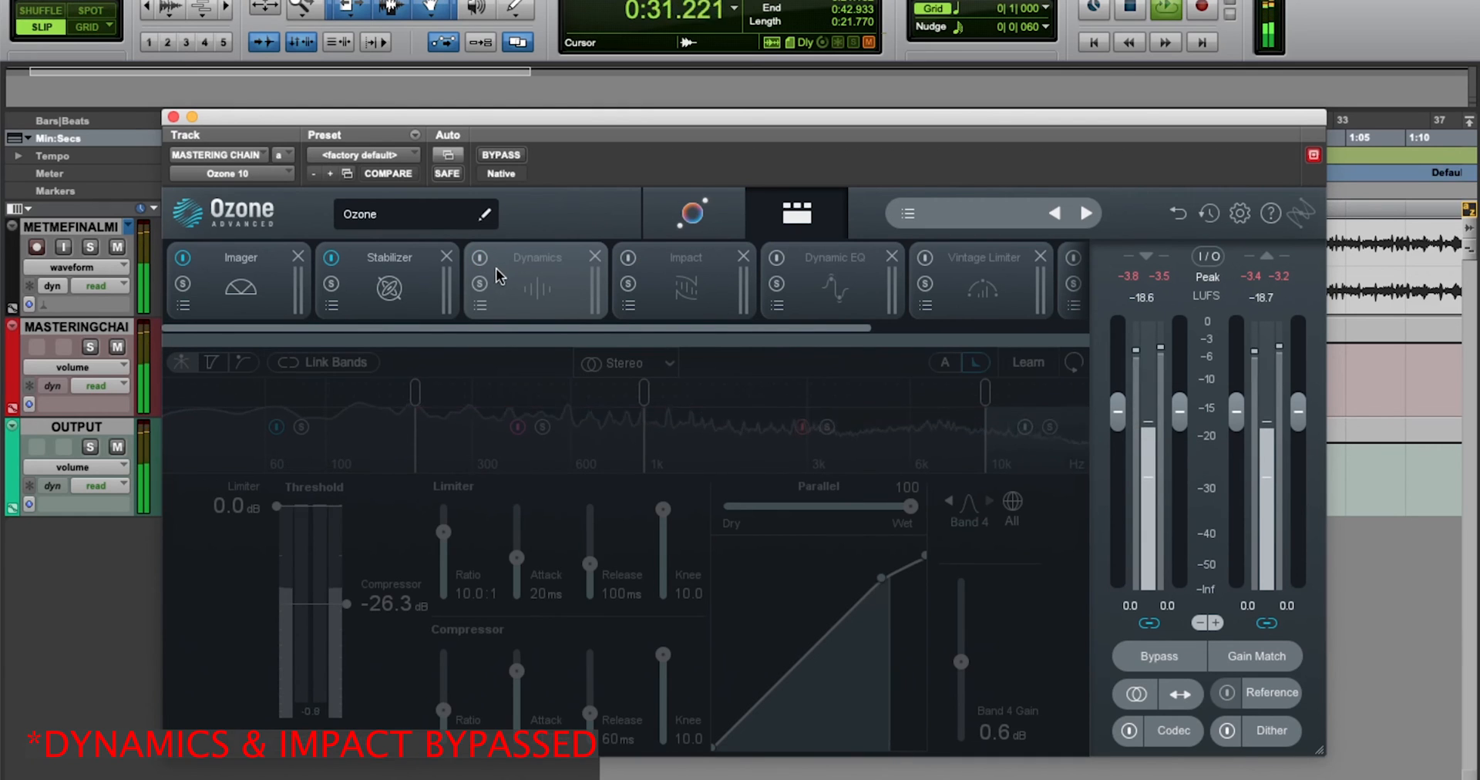
pyautogui.click(479, 257)
pyautogui.click(628, 259)
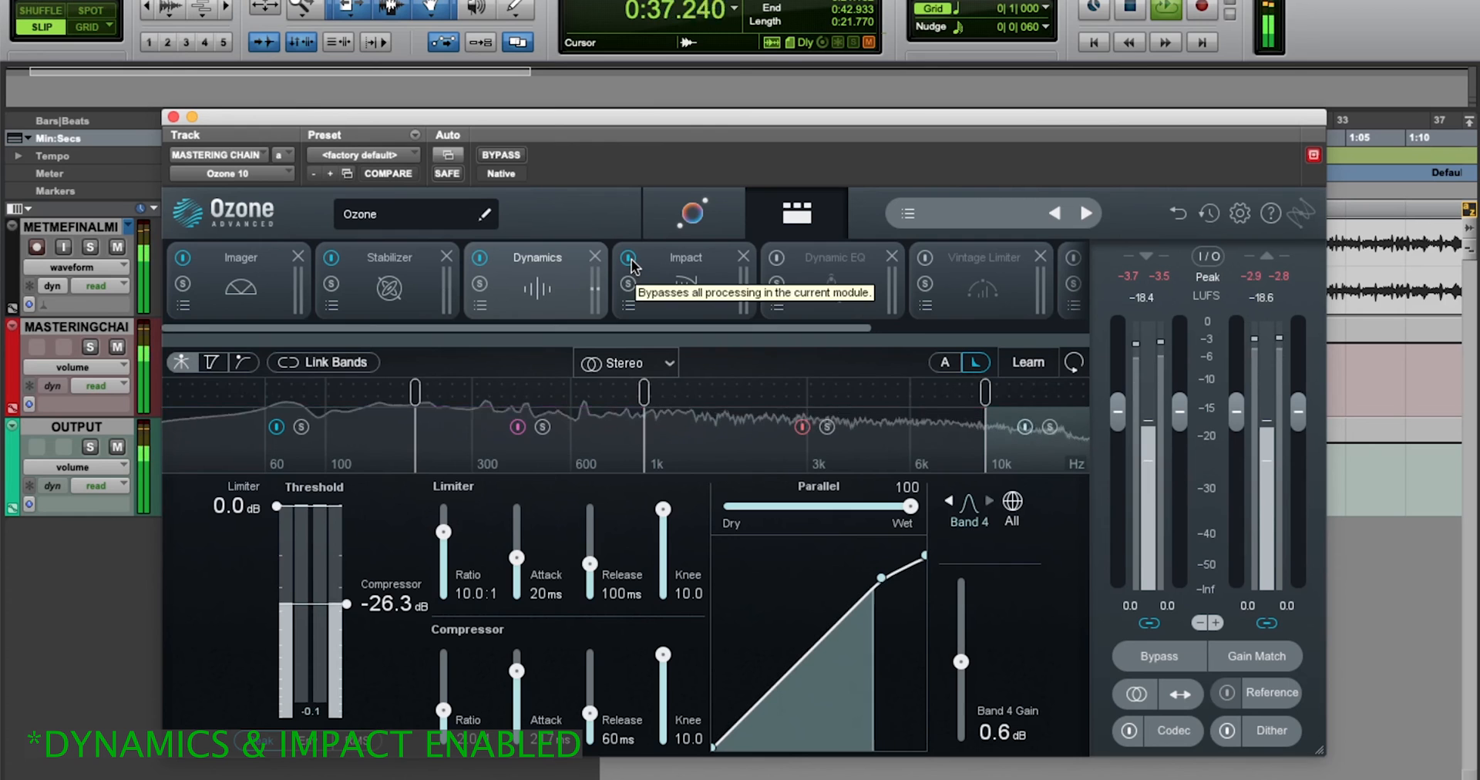
# Bypass the Impact and Dynamics modules together during playback to compare the mix without them
pyautogui.click(632, 260)
pyautogui.click(478, 258)
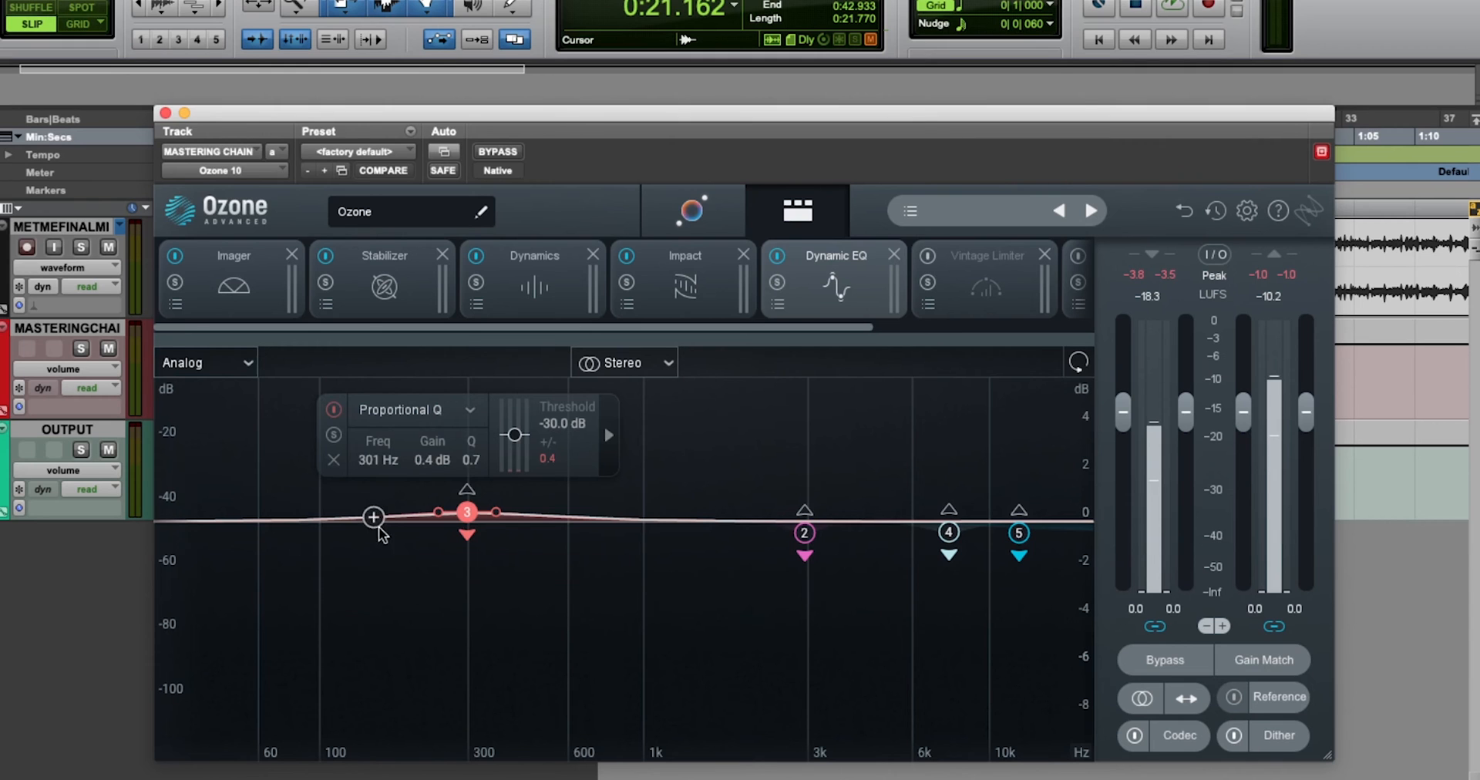
# Compare the Dynamic EQ's 301 Hz band disabled and enabled during playback, leaving the band enabled
pyautogui.click(334, 409)
pyautogui.press('space')
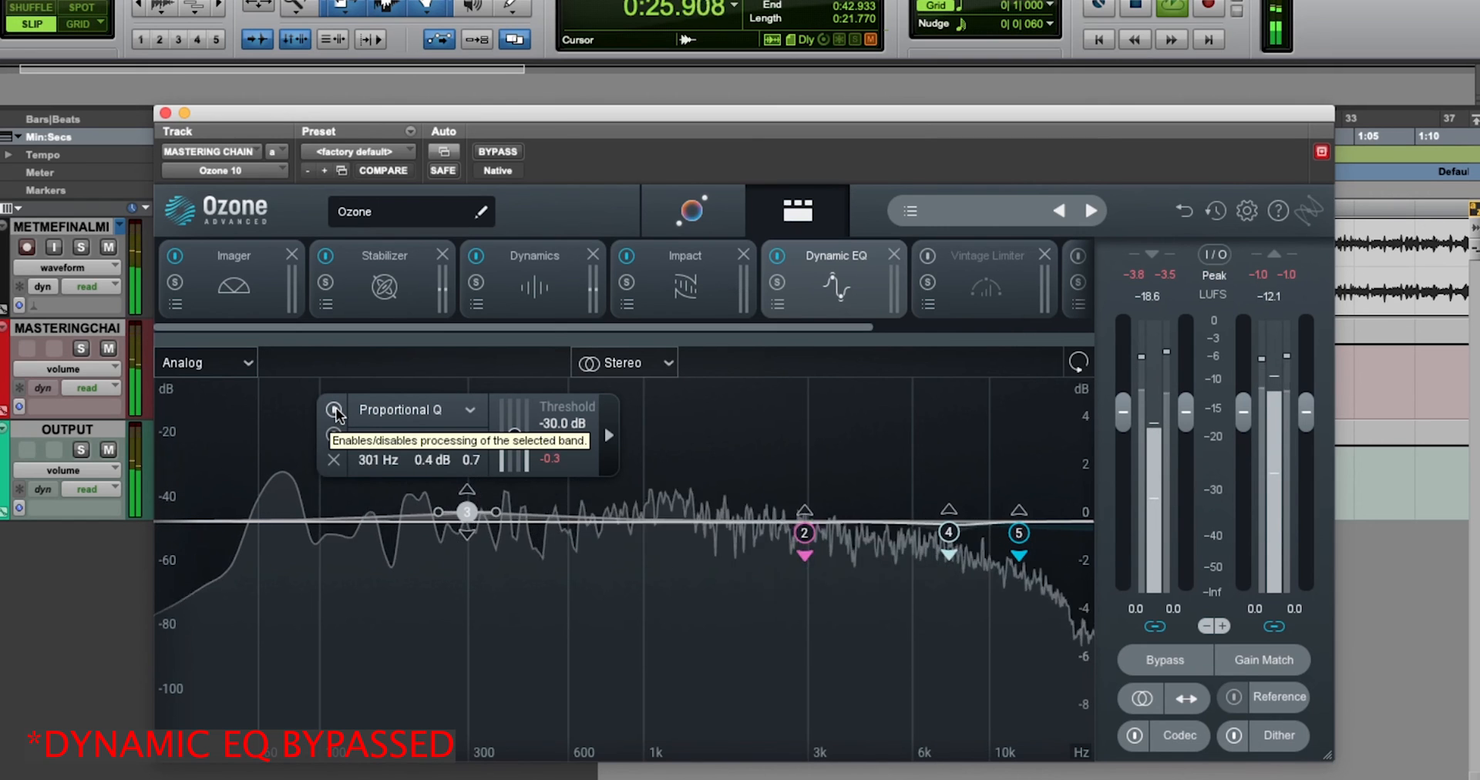
pyautogui.click(334, 408)
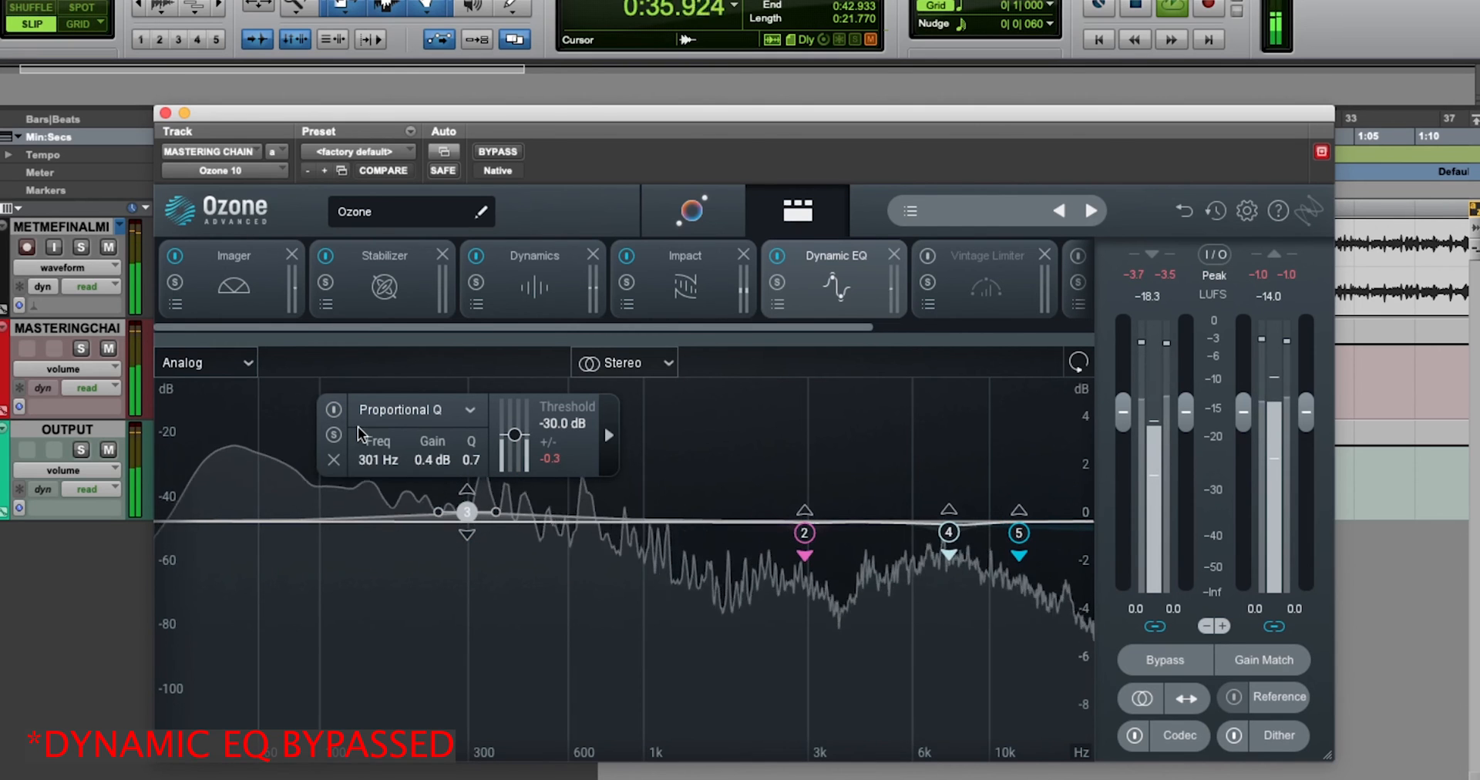
pyautogui.click(333, 411)
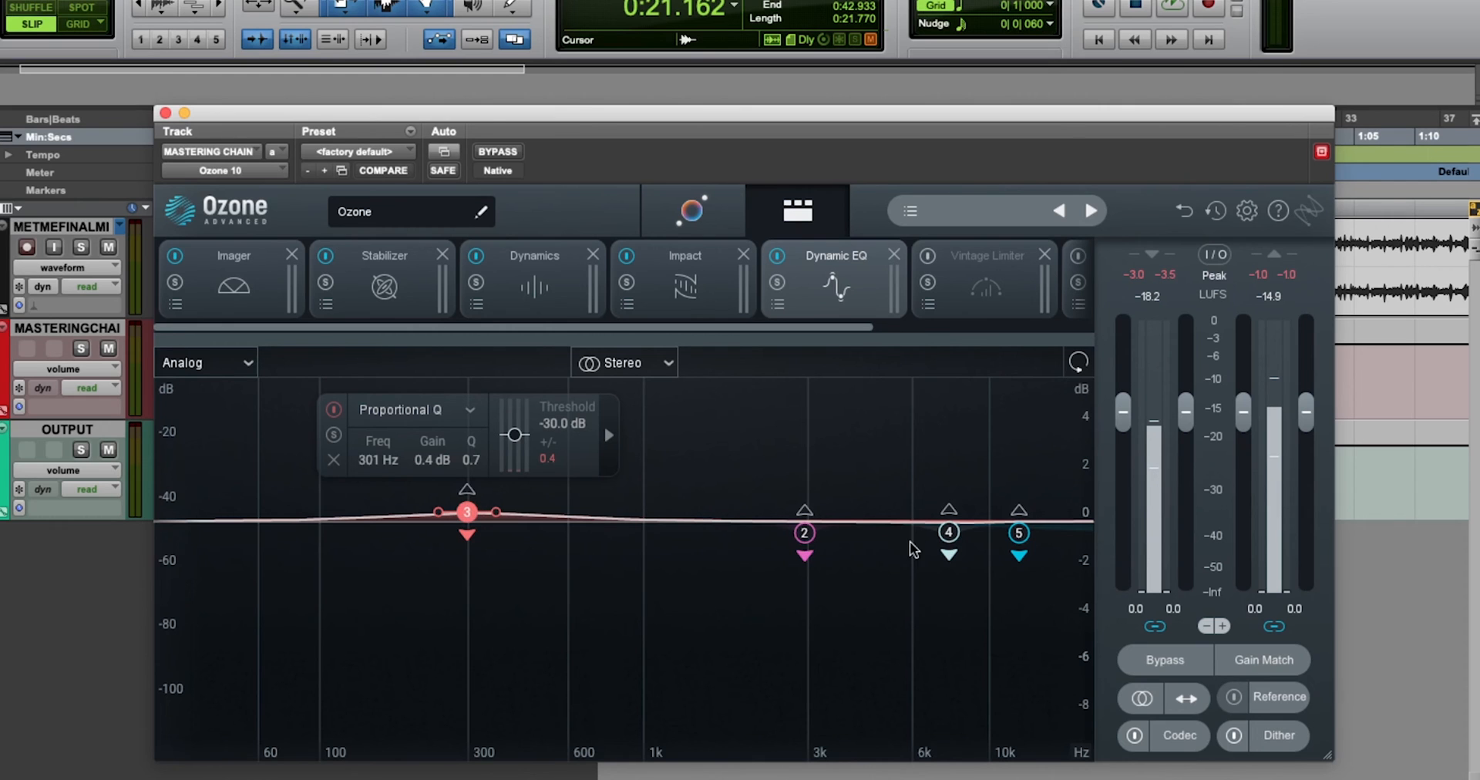
# Examine the frequency, gain, Q and threshold settings of Dynamic EQ bands 2, 3, 4 and 5
pyautogui.click(804, 532)
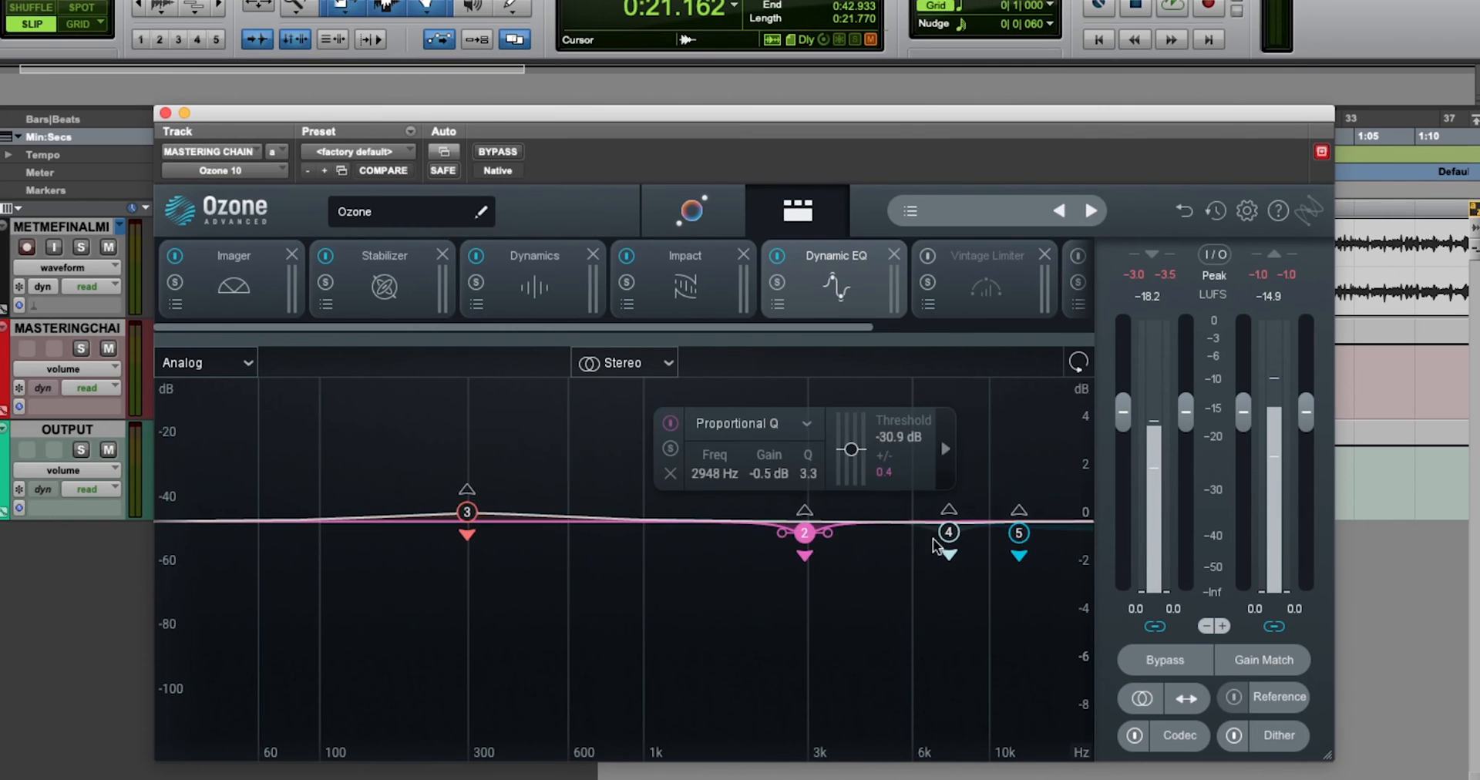
pyautogui.click(948, 532)
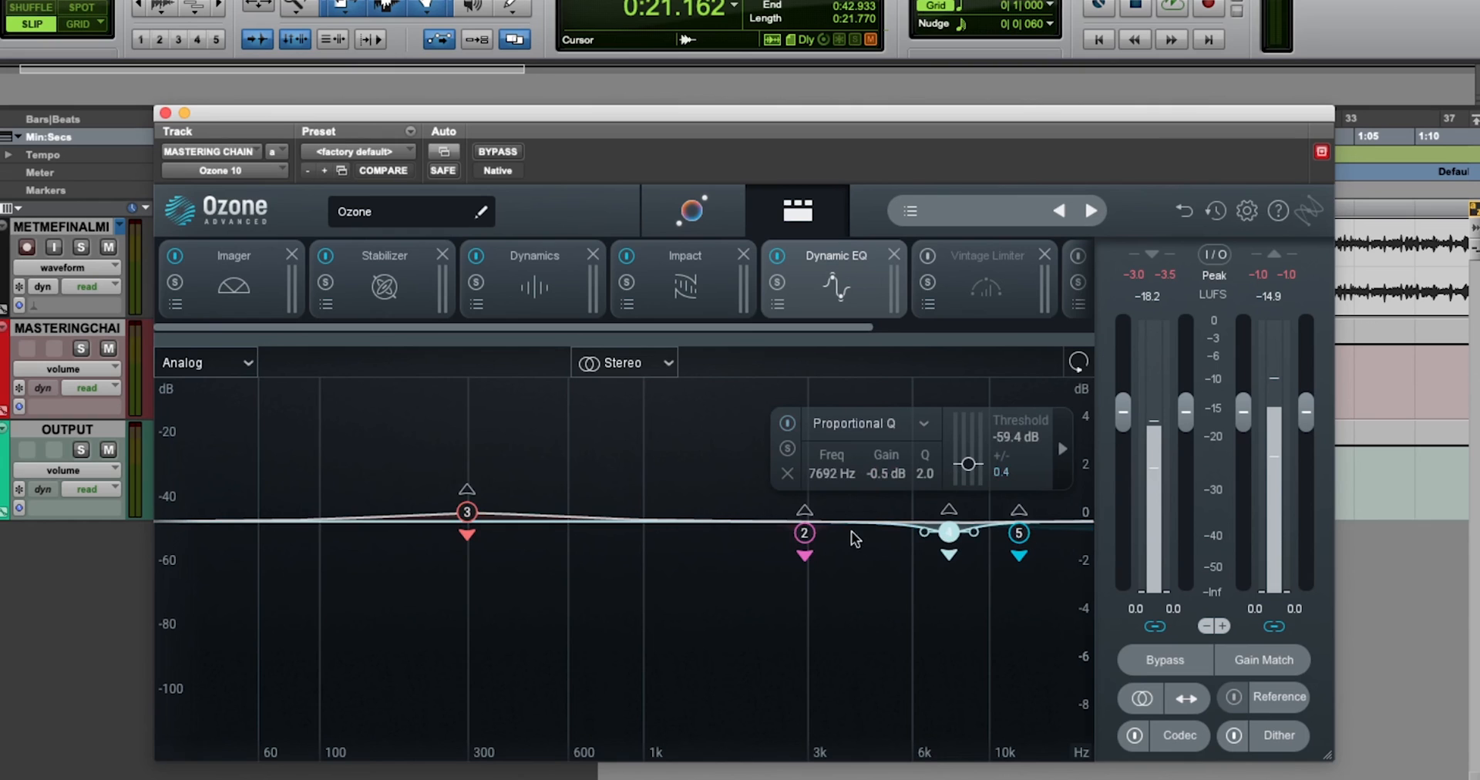
pyautogui.click(803, 534)
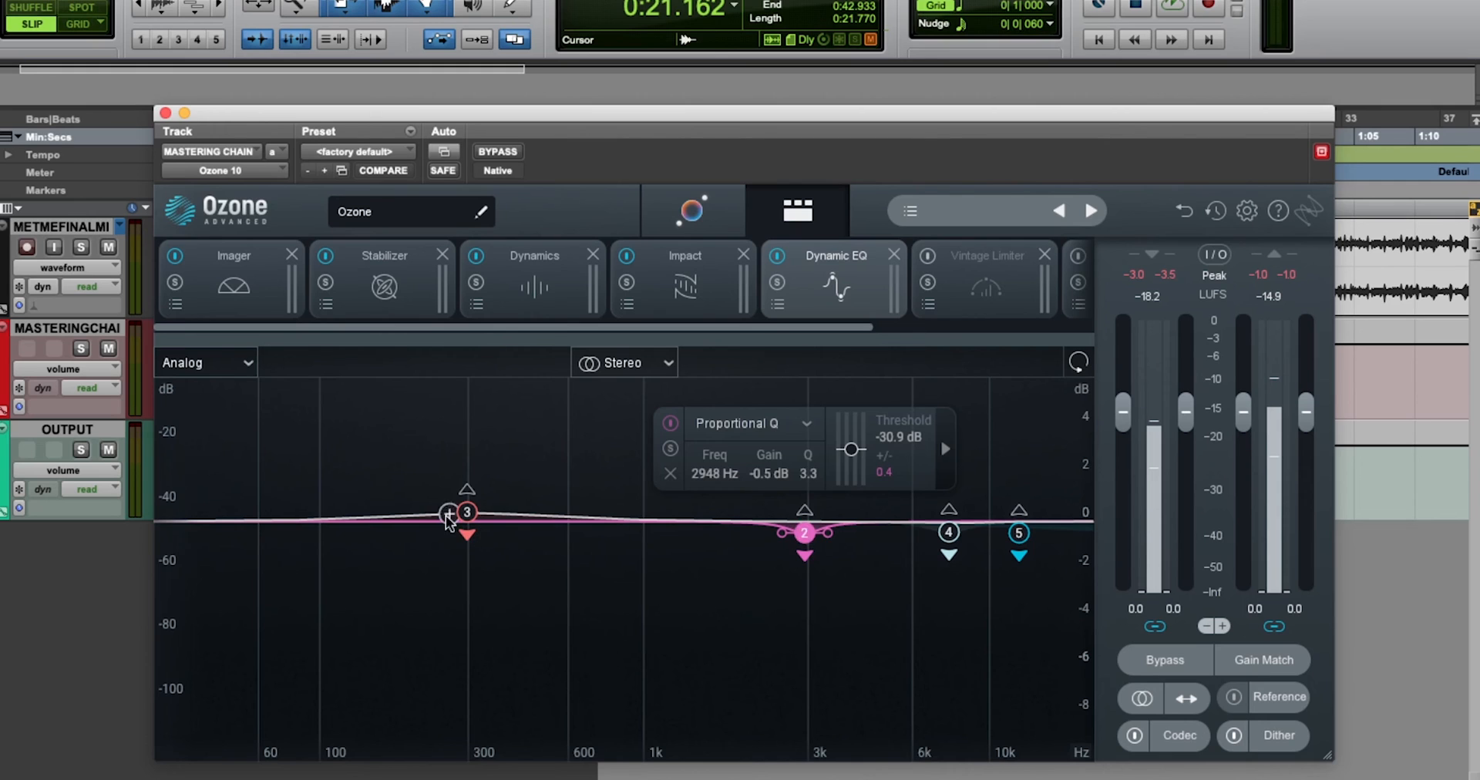
pyautogui.click(465, 519)
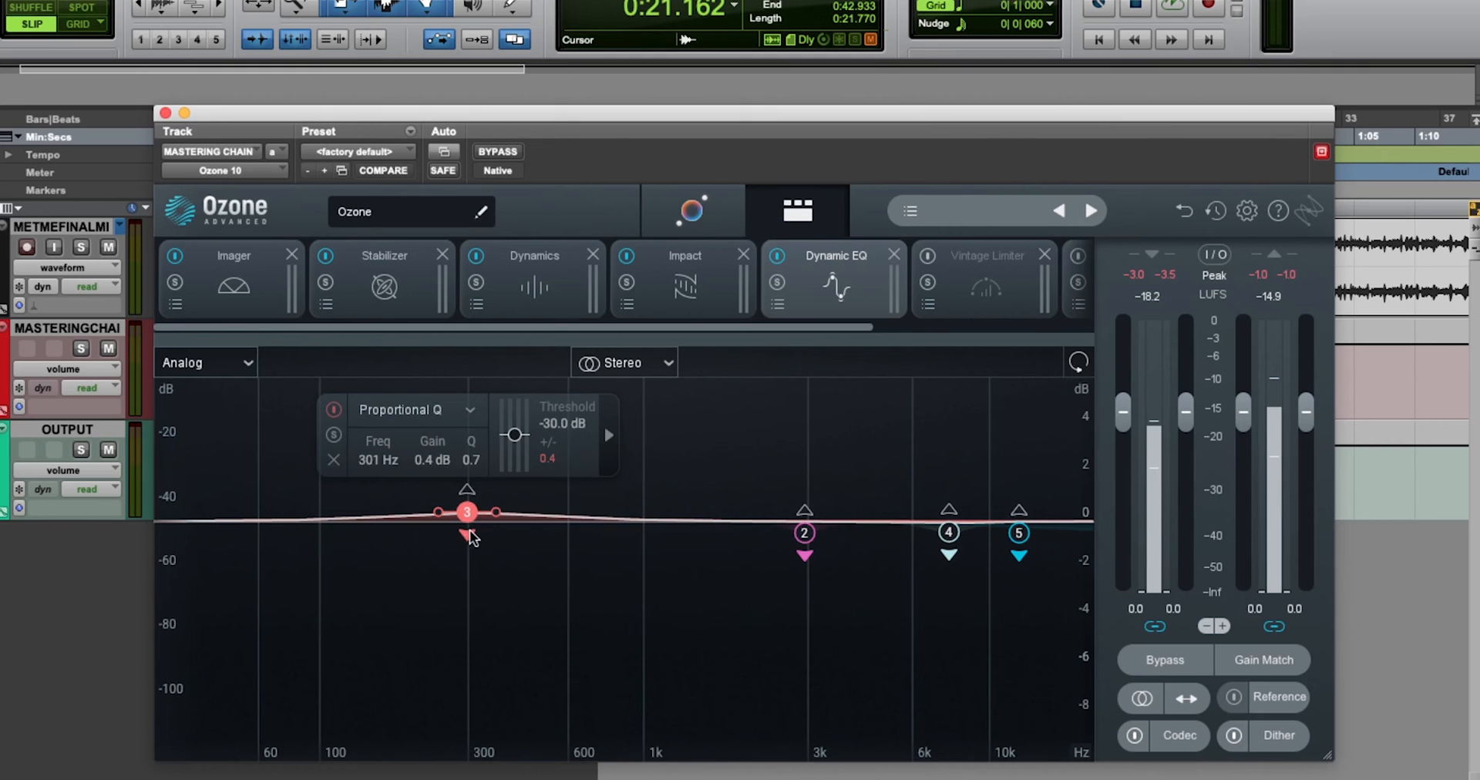
pyautogui.click(805, 539)
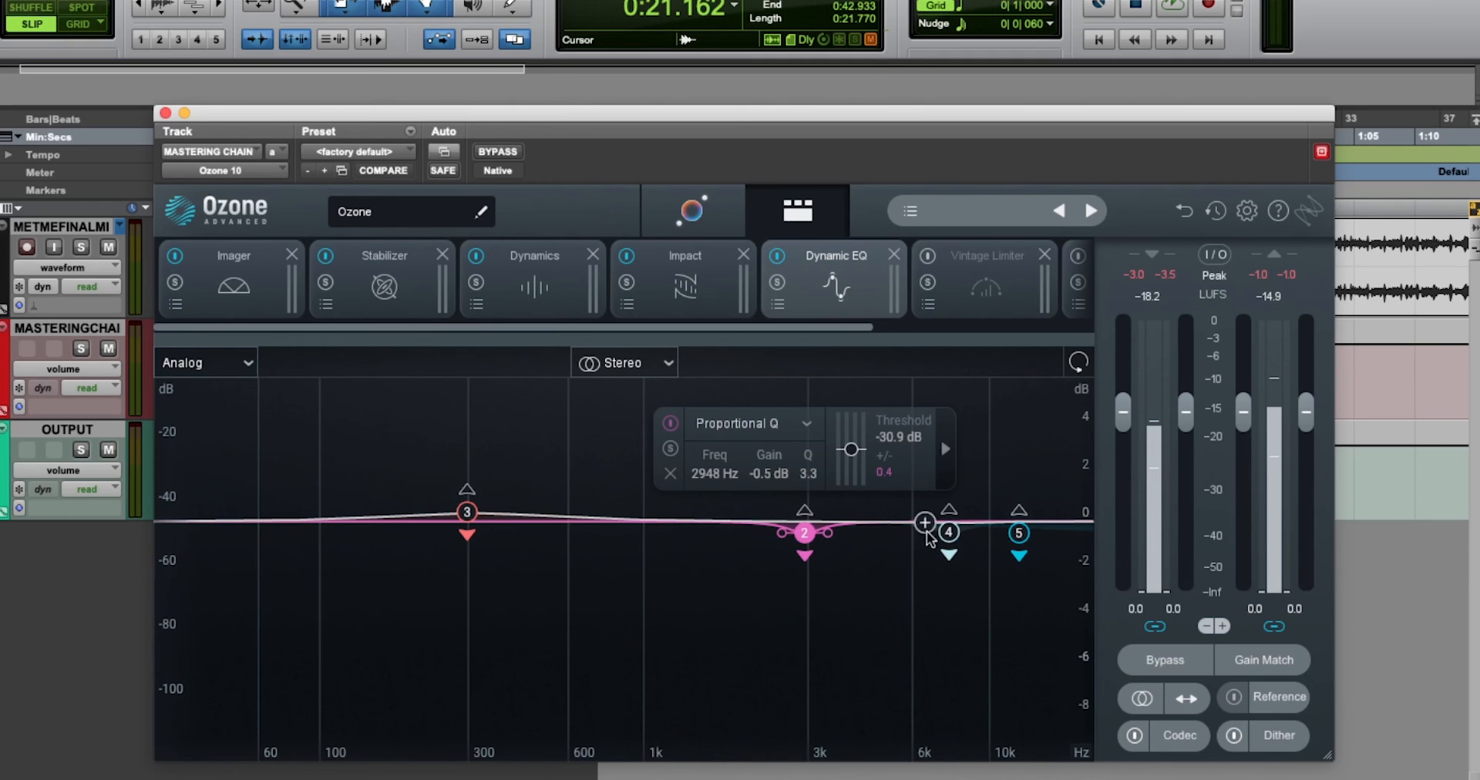
pyautogui.click(1018, 533)
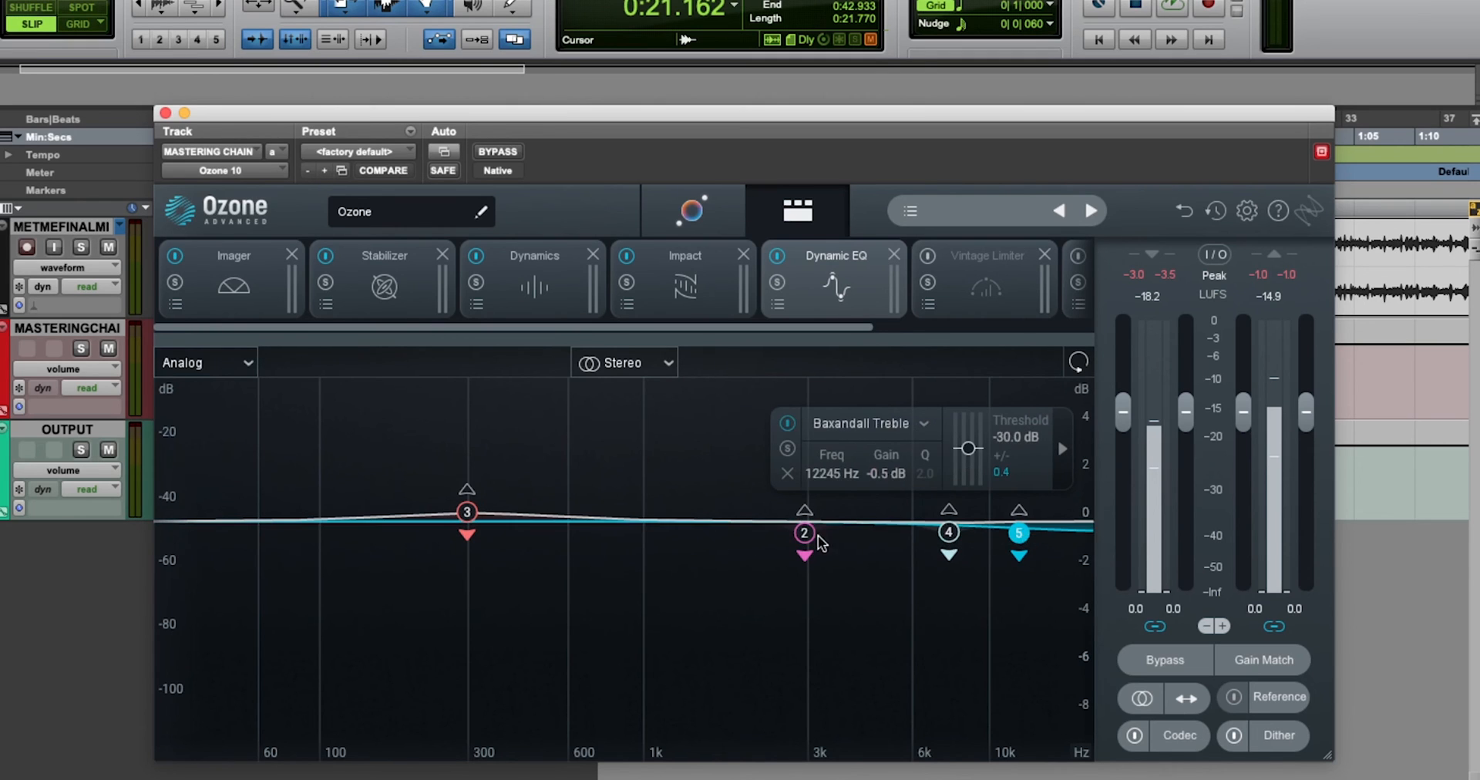
# Solo Dynamic EQ band 2 at 2948 Hz, disable its processing and audition it during playback
pyautogui.click(804, 534)
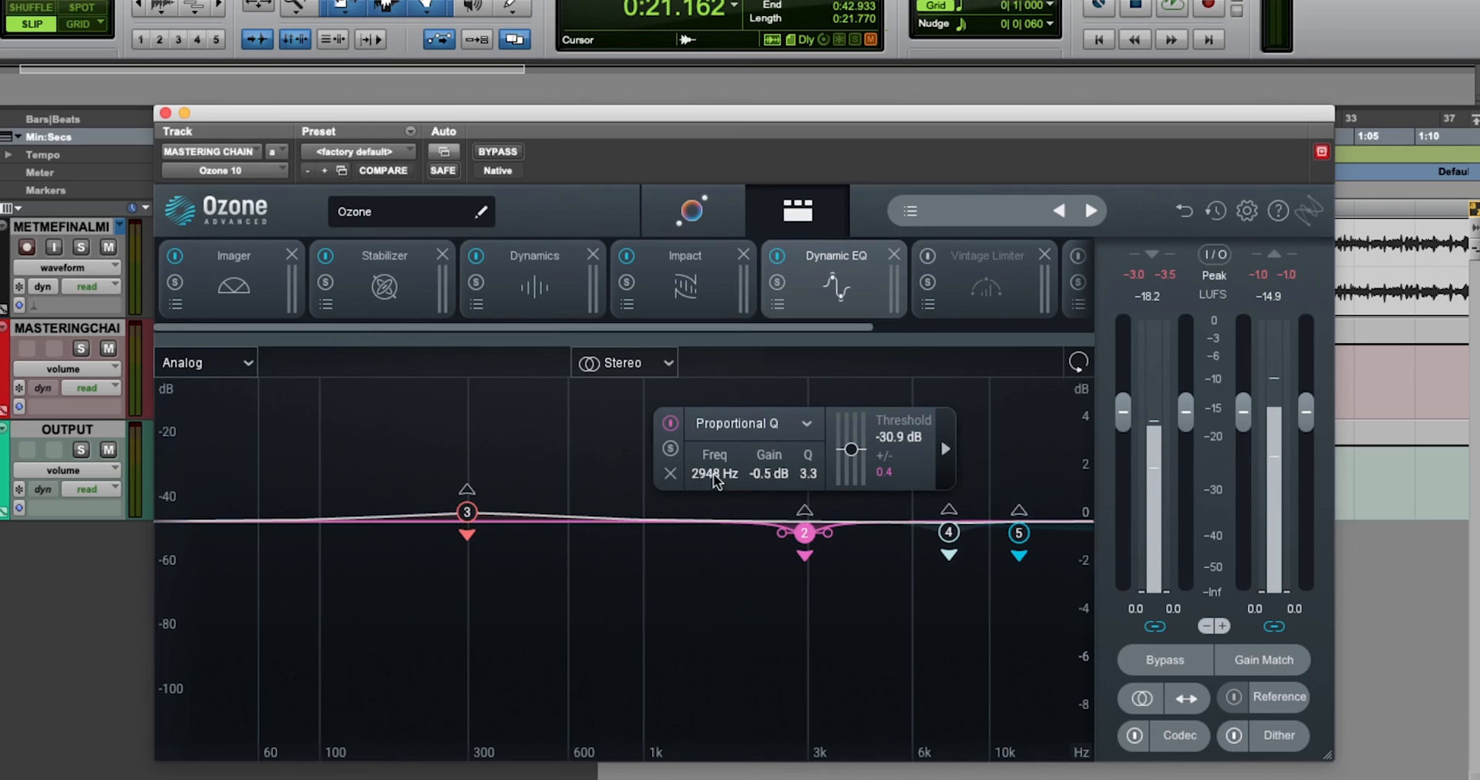
pyautogui.click(670, 448)
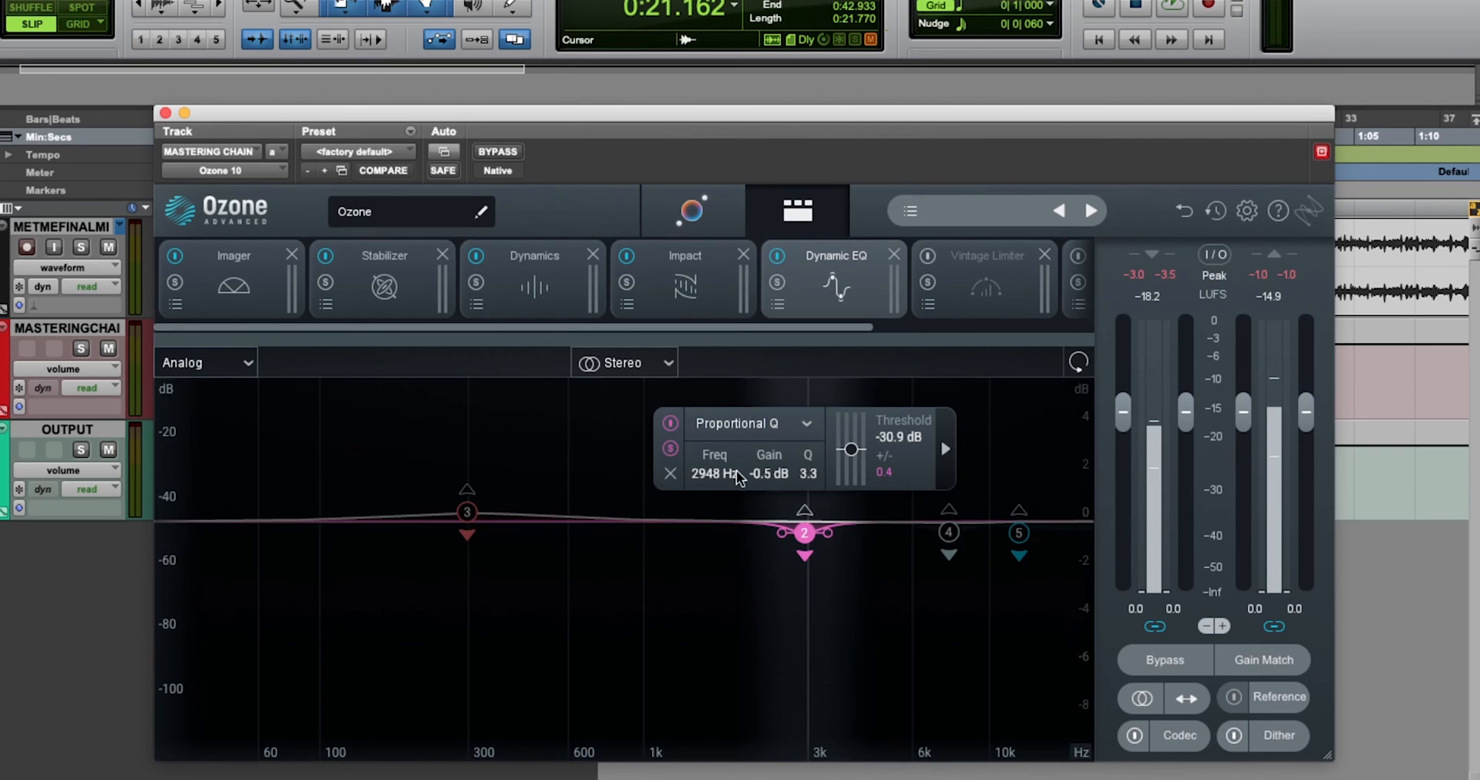
pyautogui.click(669, 424)
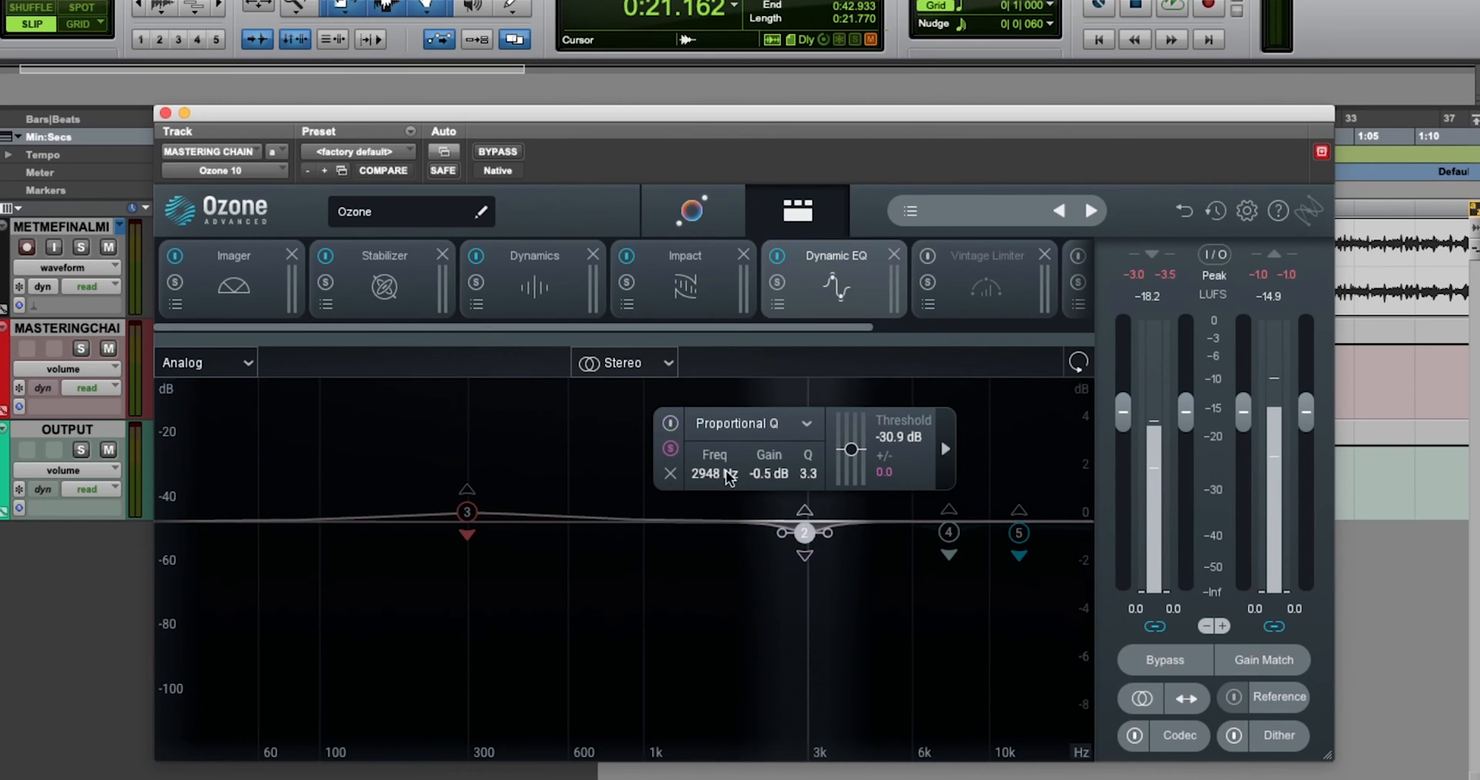
pyautogui.press('space')
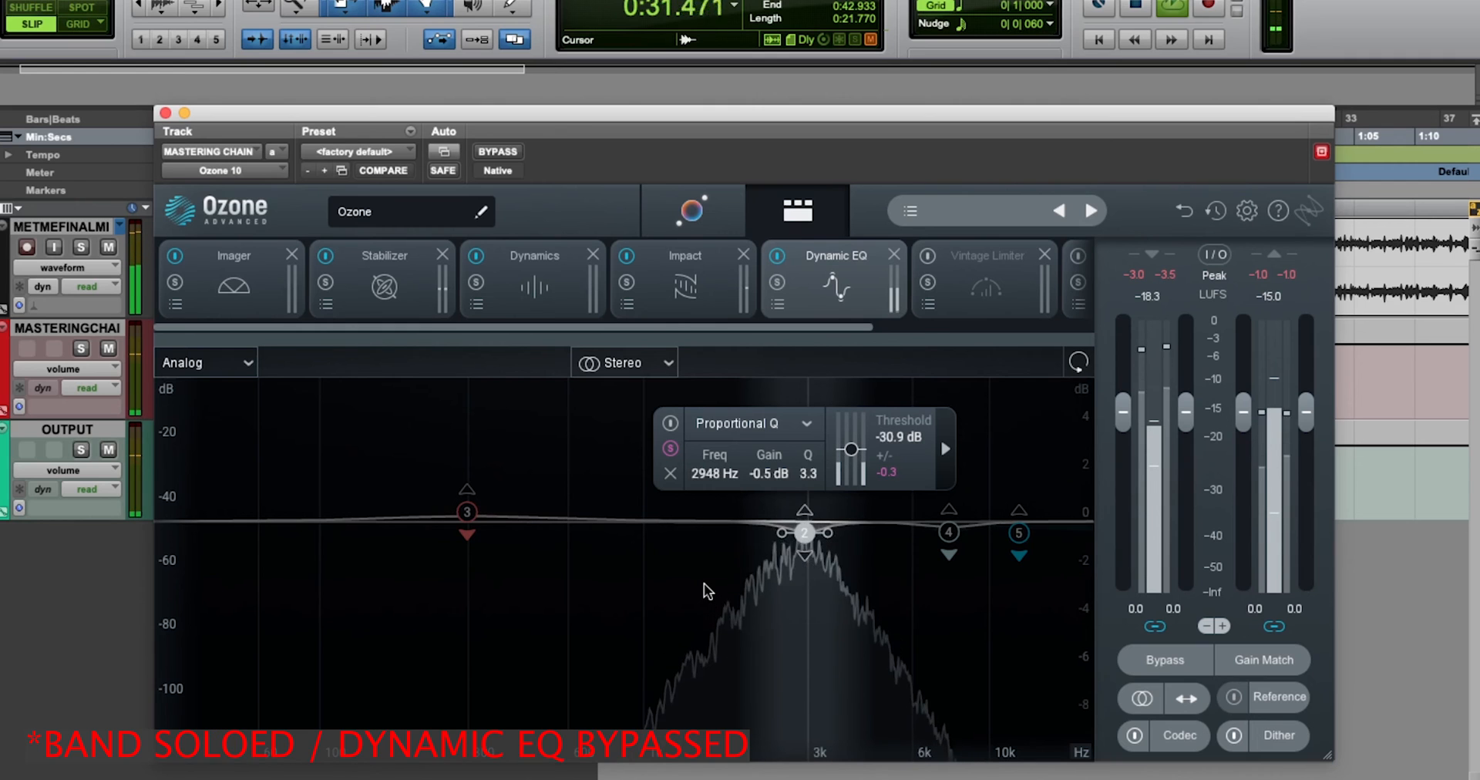
pyautogui.press('space')
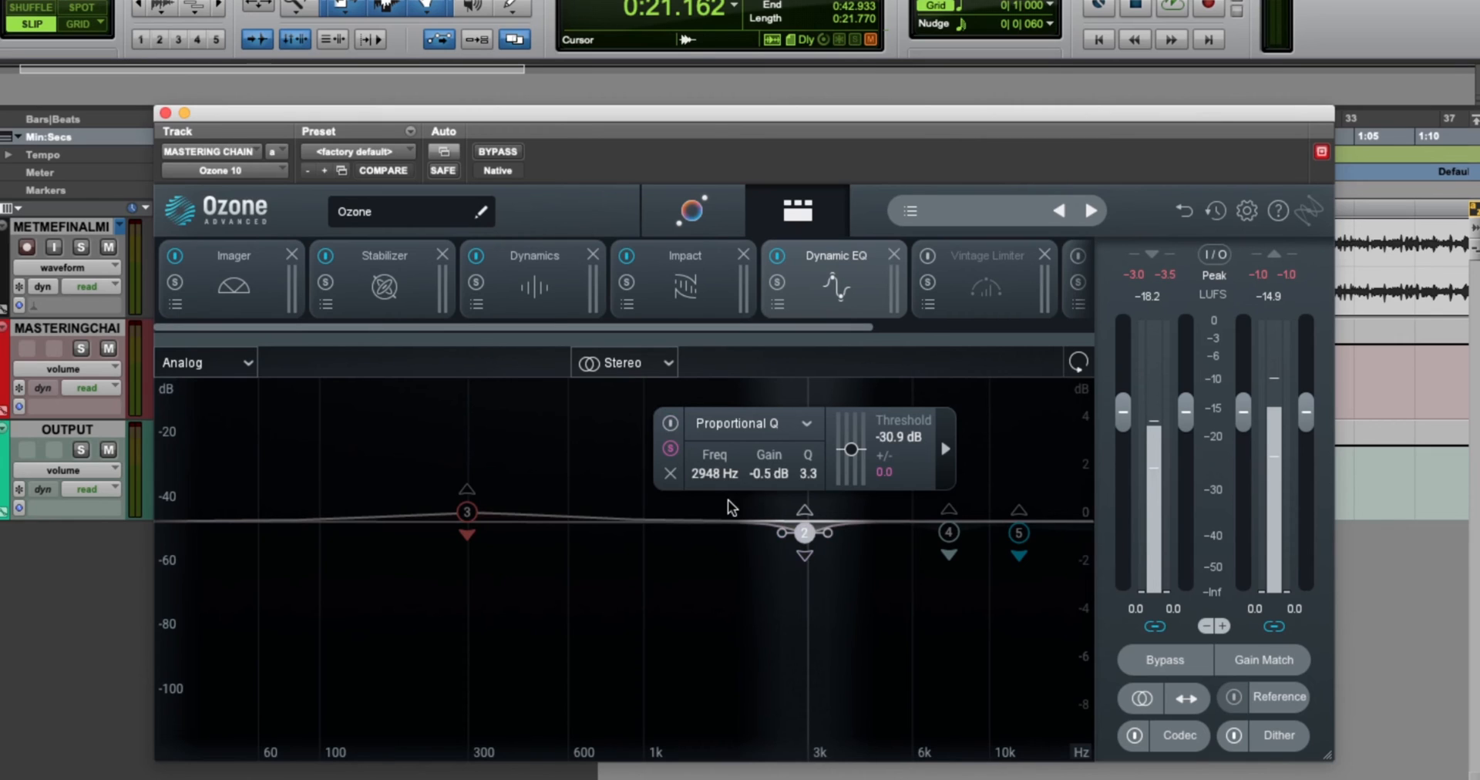
# Solo and audition Dynamic EQ band 4 at 7692 Hz during playback
pyautogui.click(948, 532)
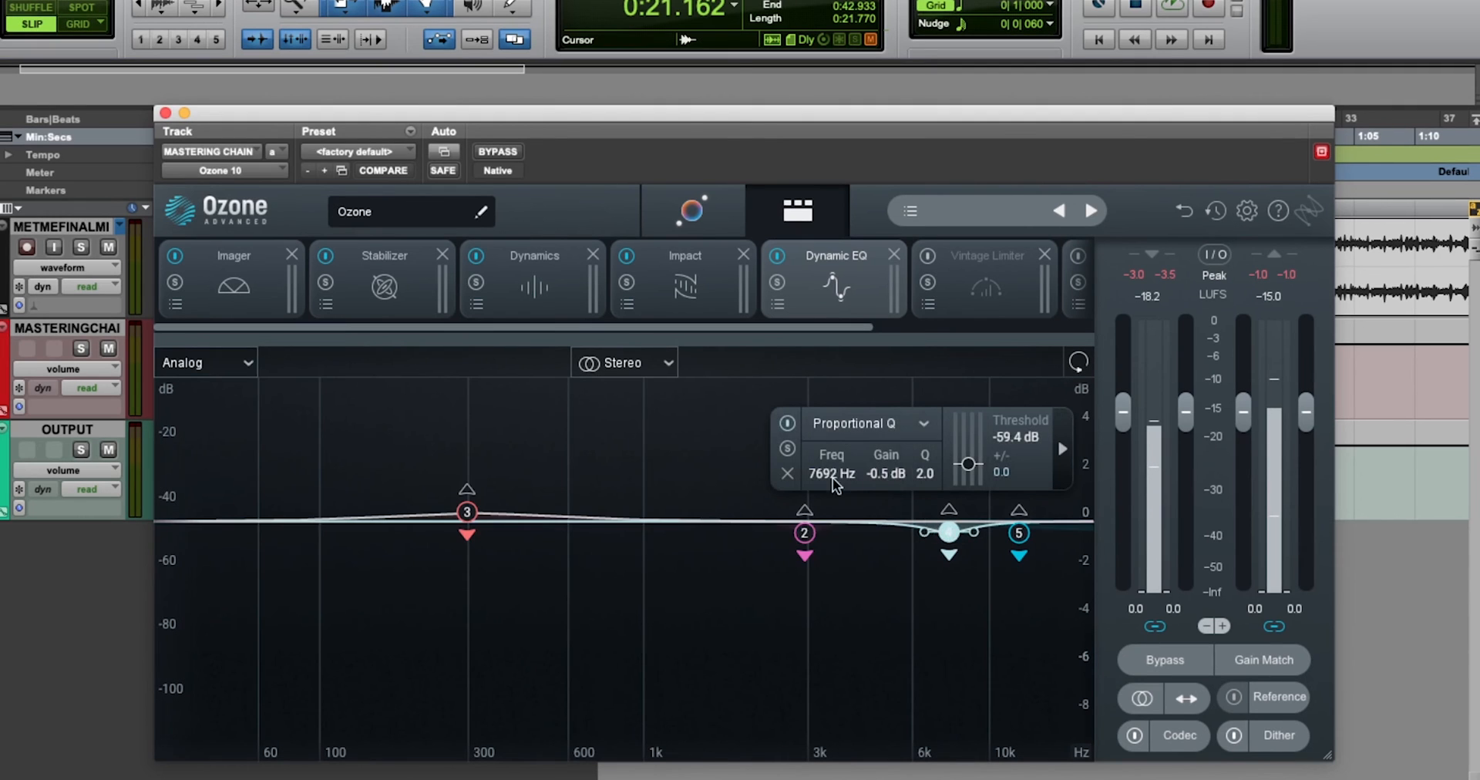
pyautogui.click(787, 447)
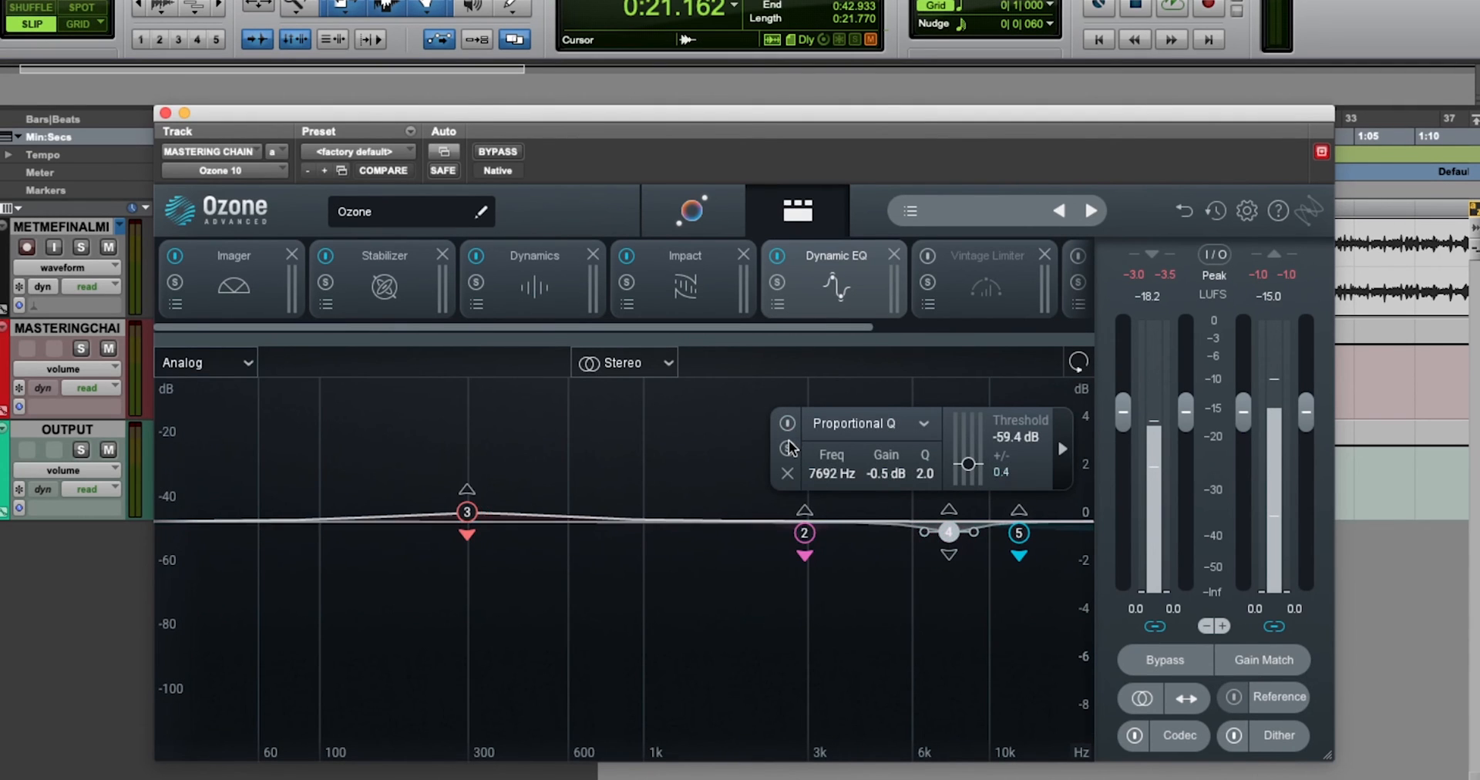
pyautogui.press('space')
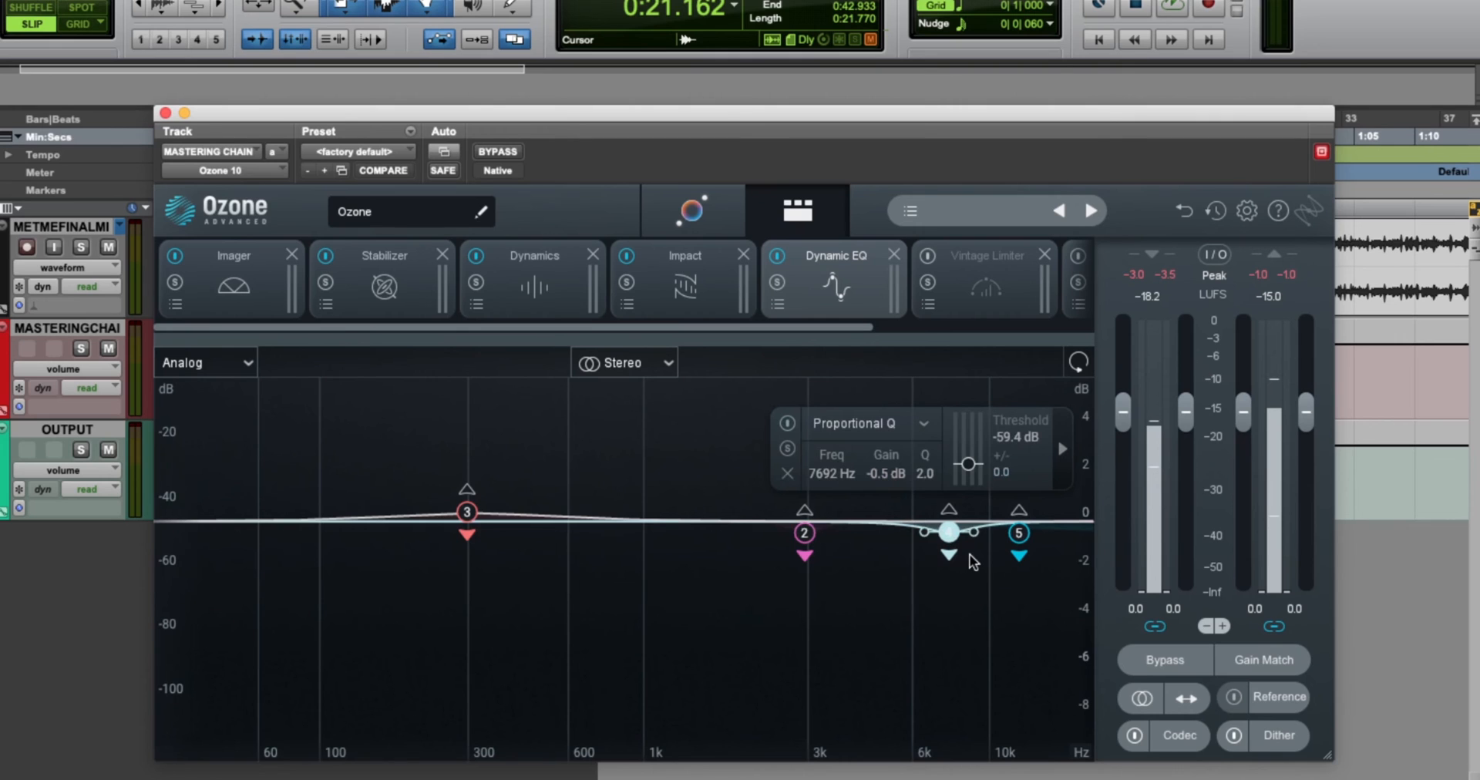
# Solo and audition the 12245 Hz Baxandall Treble band, then view its filter shape options, keeping Baxandall Treble
pyautogui.click(1018, 533)
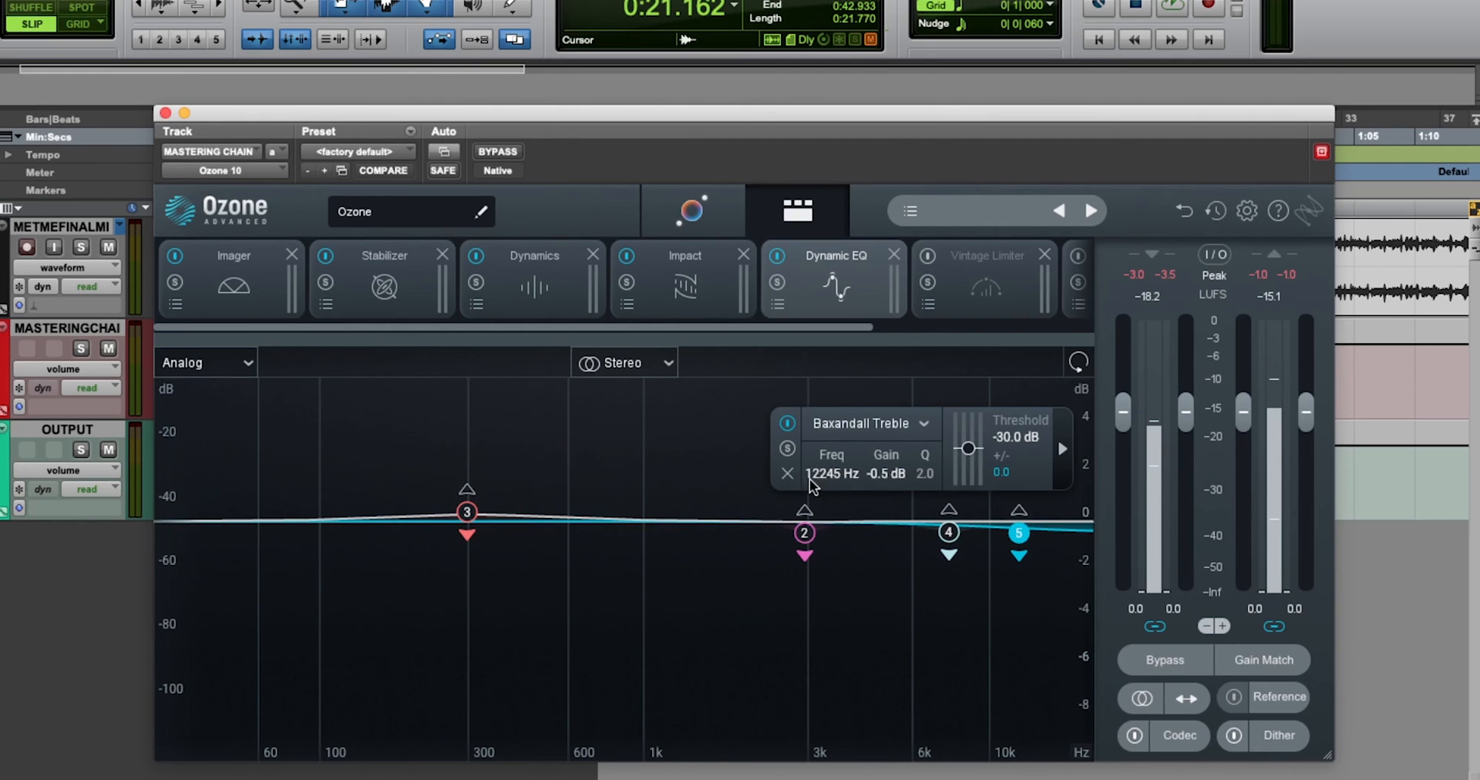
pyautogui.click(786, 447)
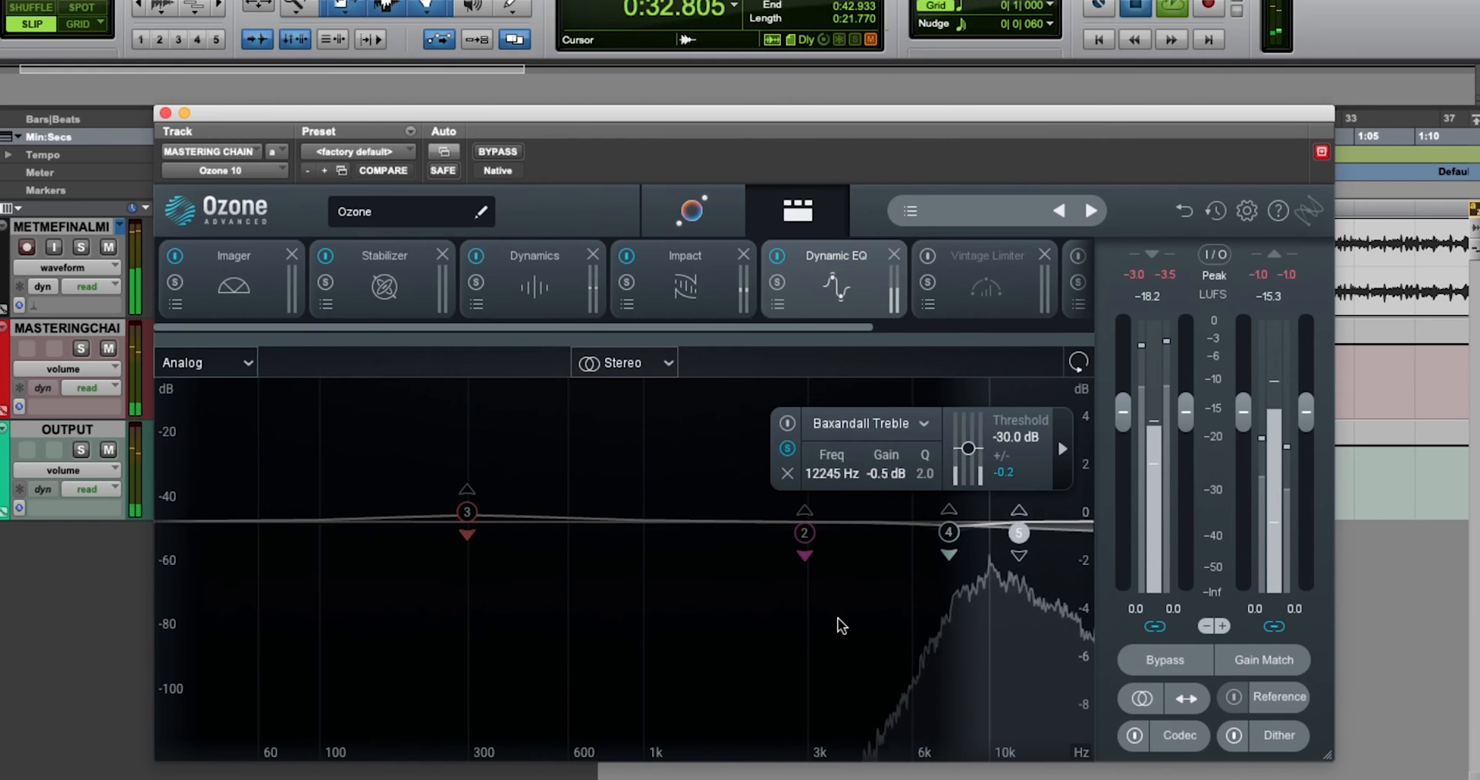
pyautogui.press('space')
pyautogui.click(913, 425)
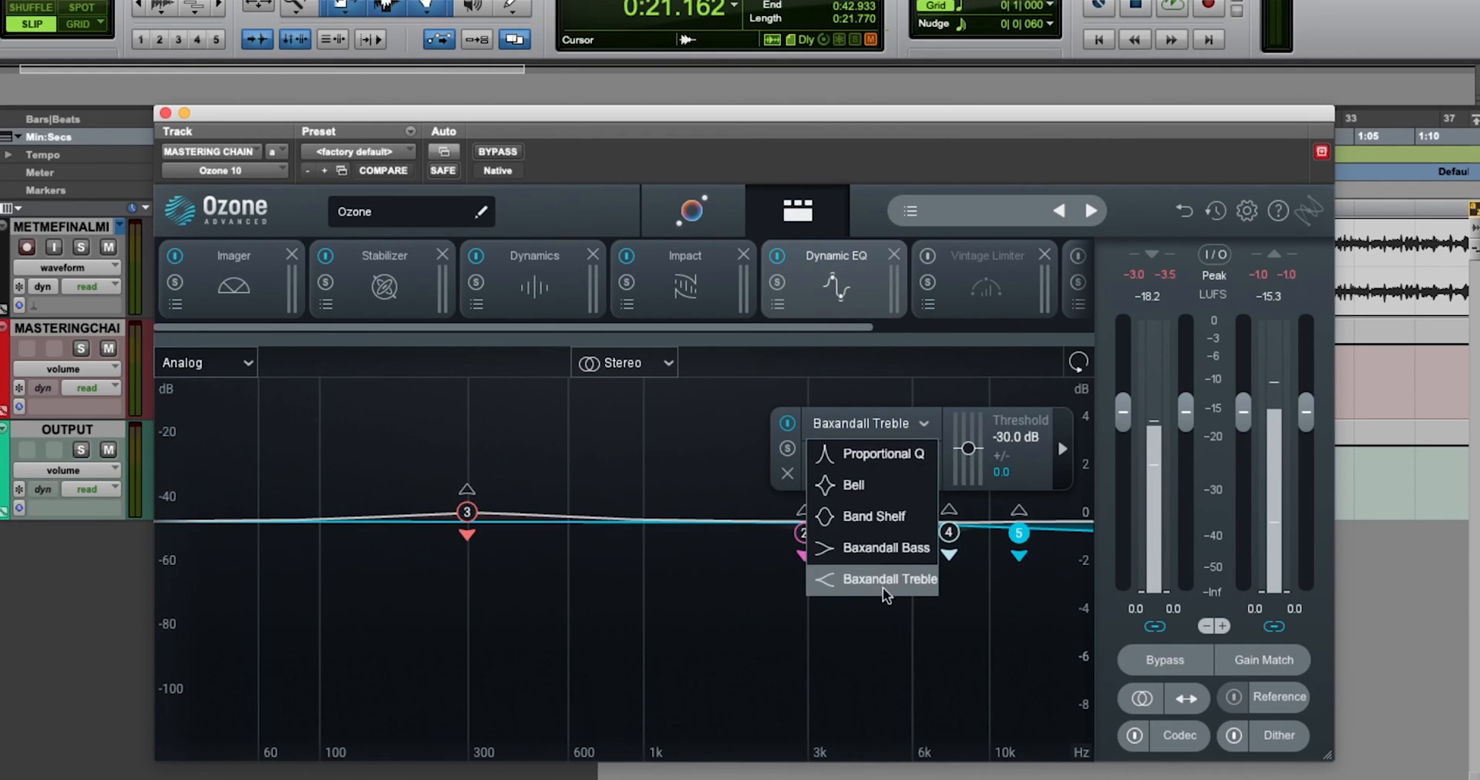
pyautogui.click(898, 639)
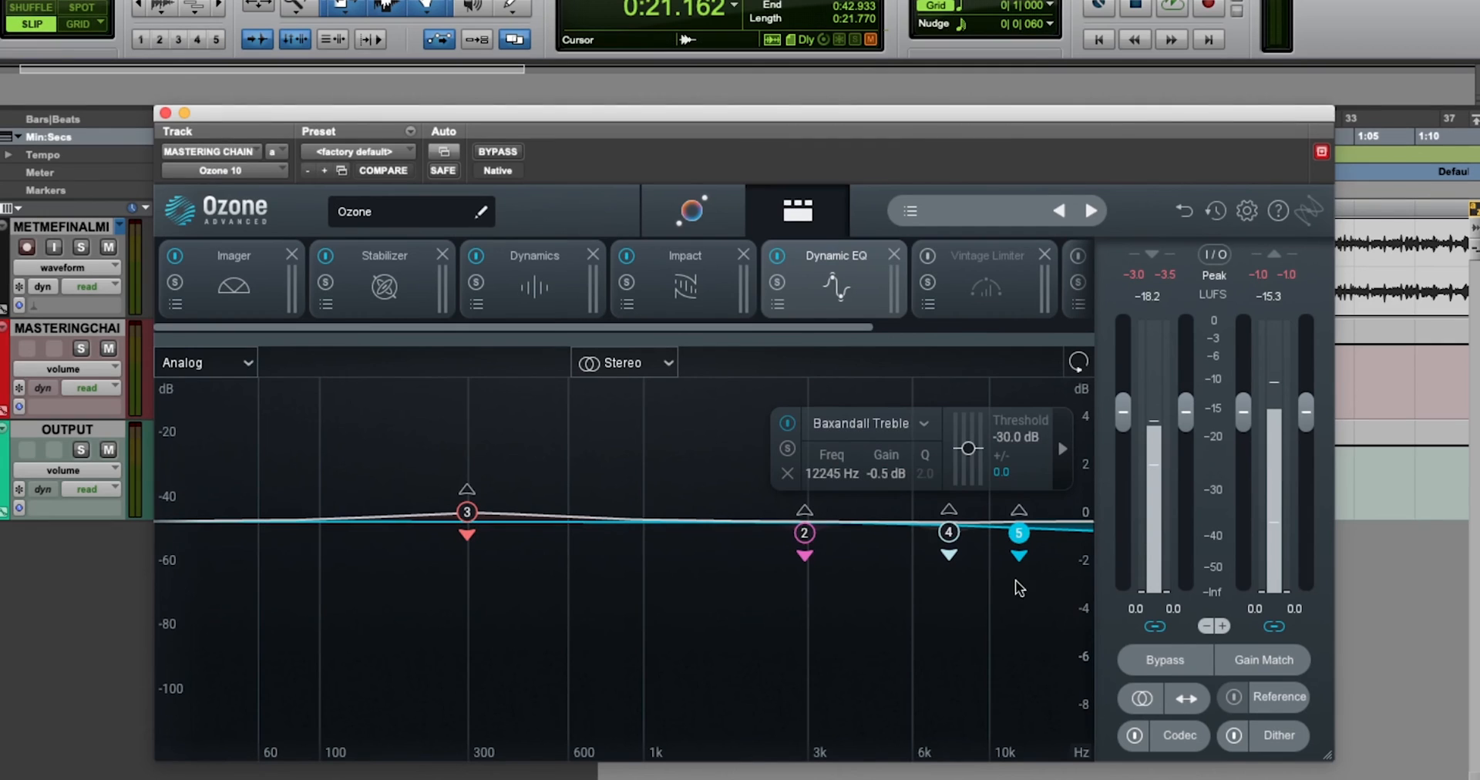
# Review the settings of the three Dynamic EQ cut bands once more, finishing on the 2948 Hz band
pyautogui.click(951, 534)
pyautogui.click(798, 533)
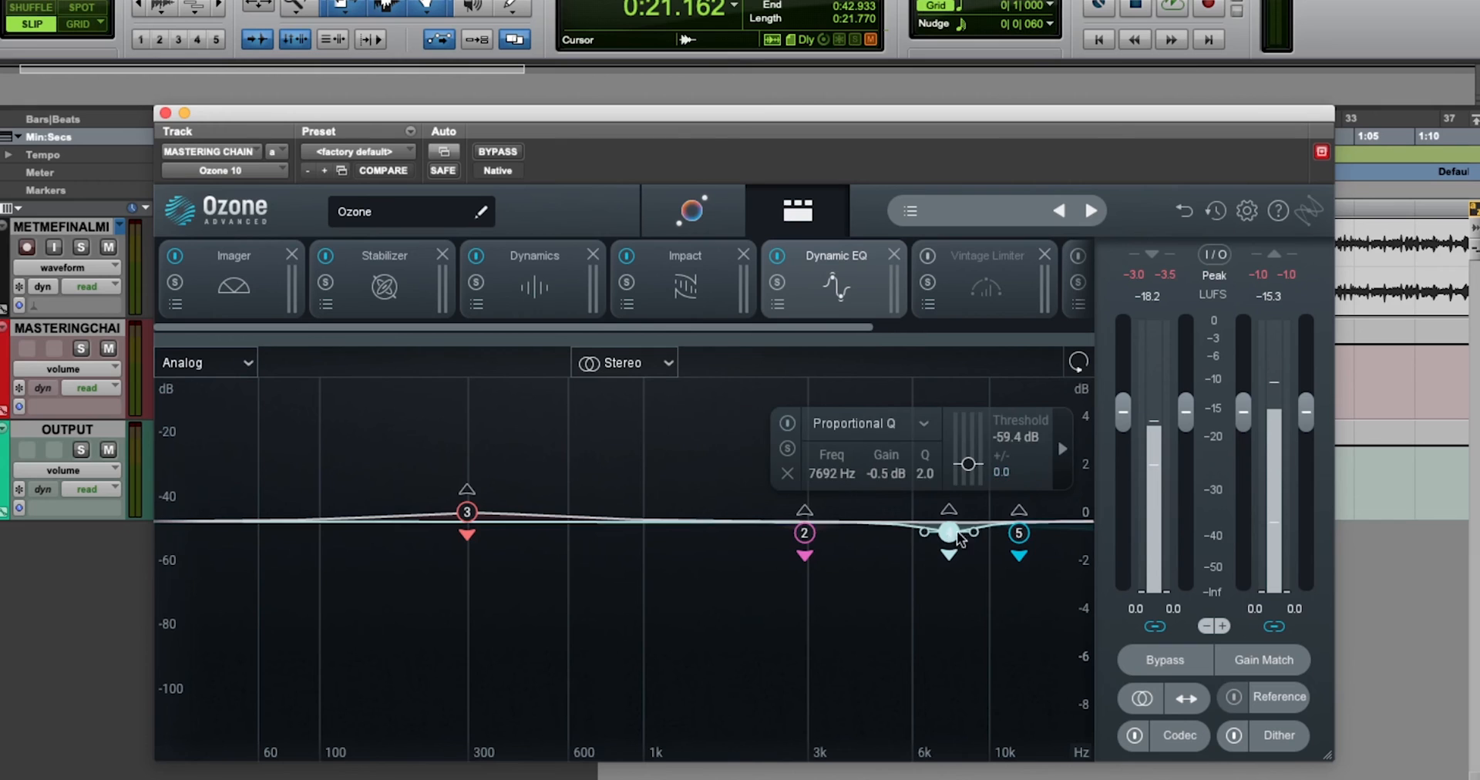
pyautogui.click(1018, 532)
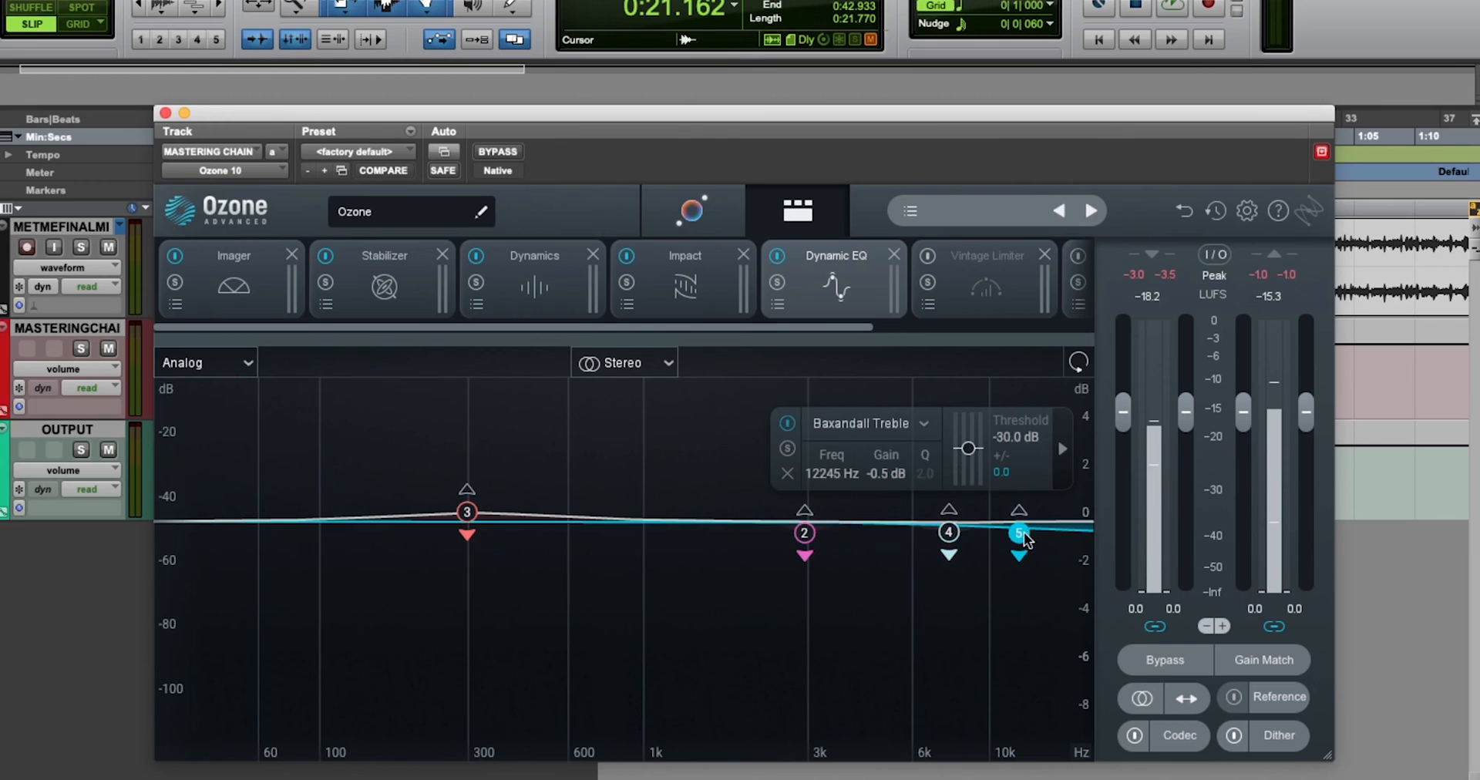
pyautogui.click(948, 532)
pyautogui.click(804, 533)
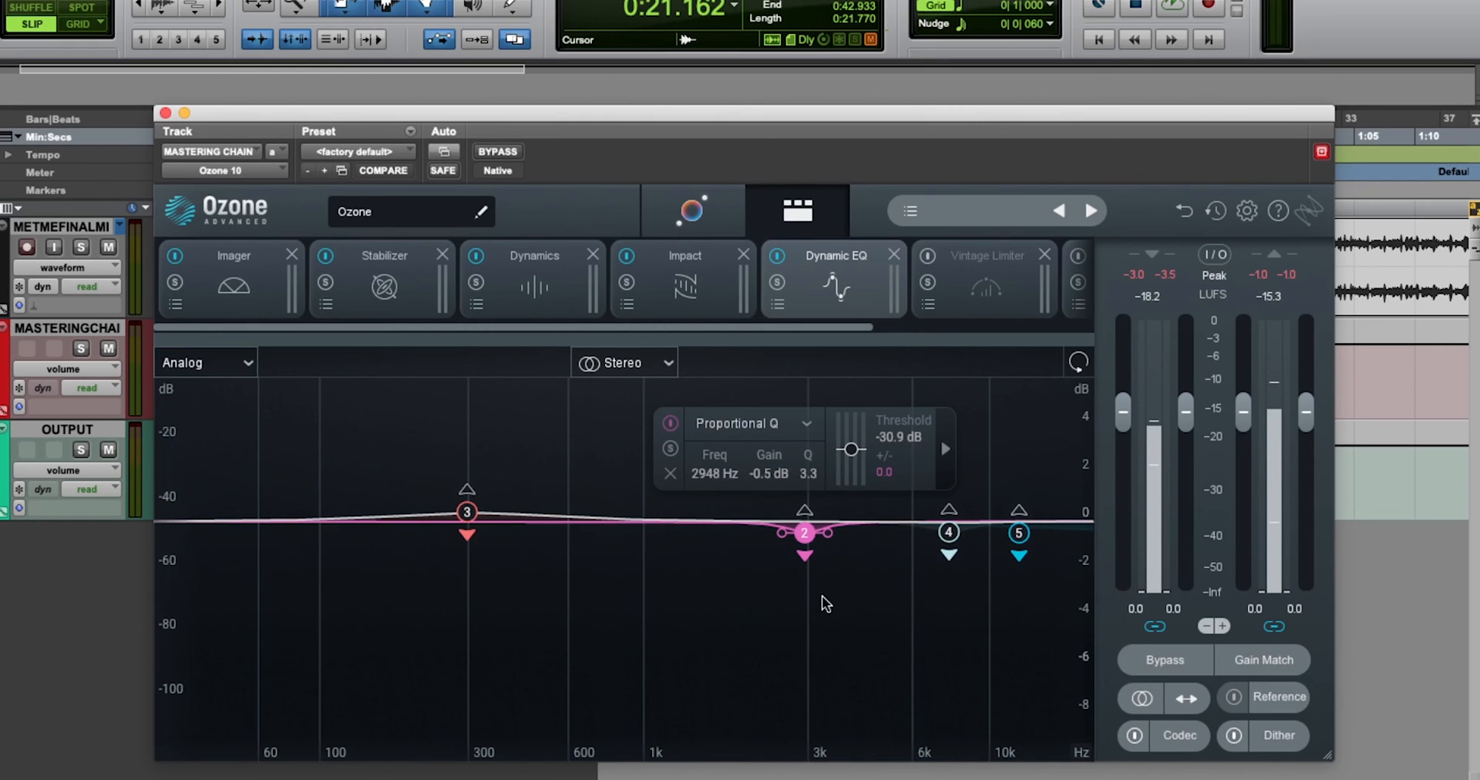
# Compare the mix with the whole Dynamic EQ module bypassed and enabled during playback, leaving it enabled
pyautogui.click(778, 256)
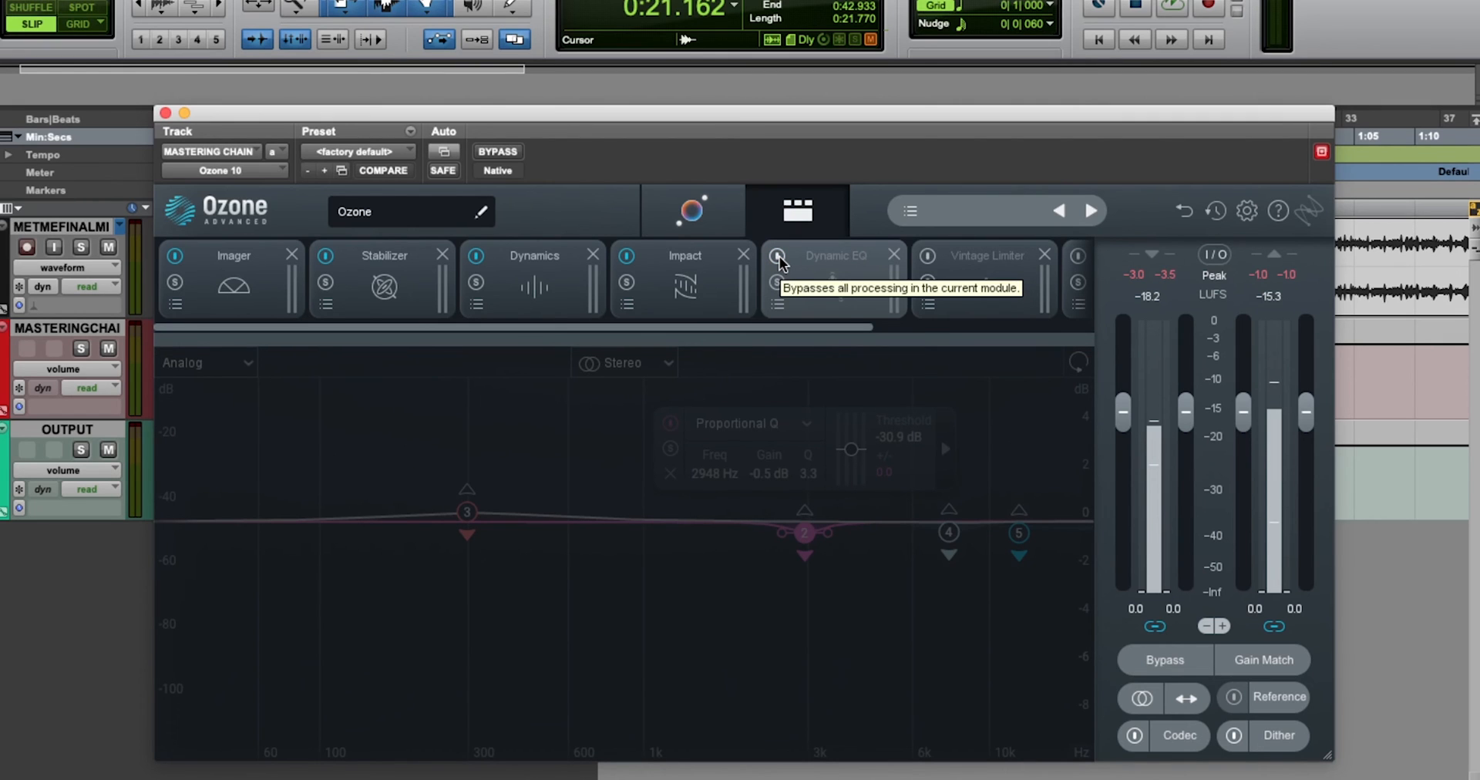
pyautogui.press('space')
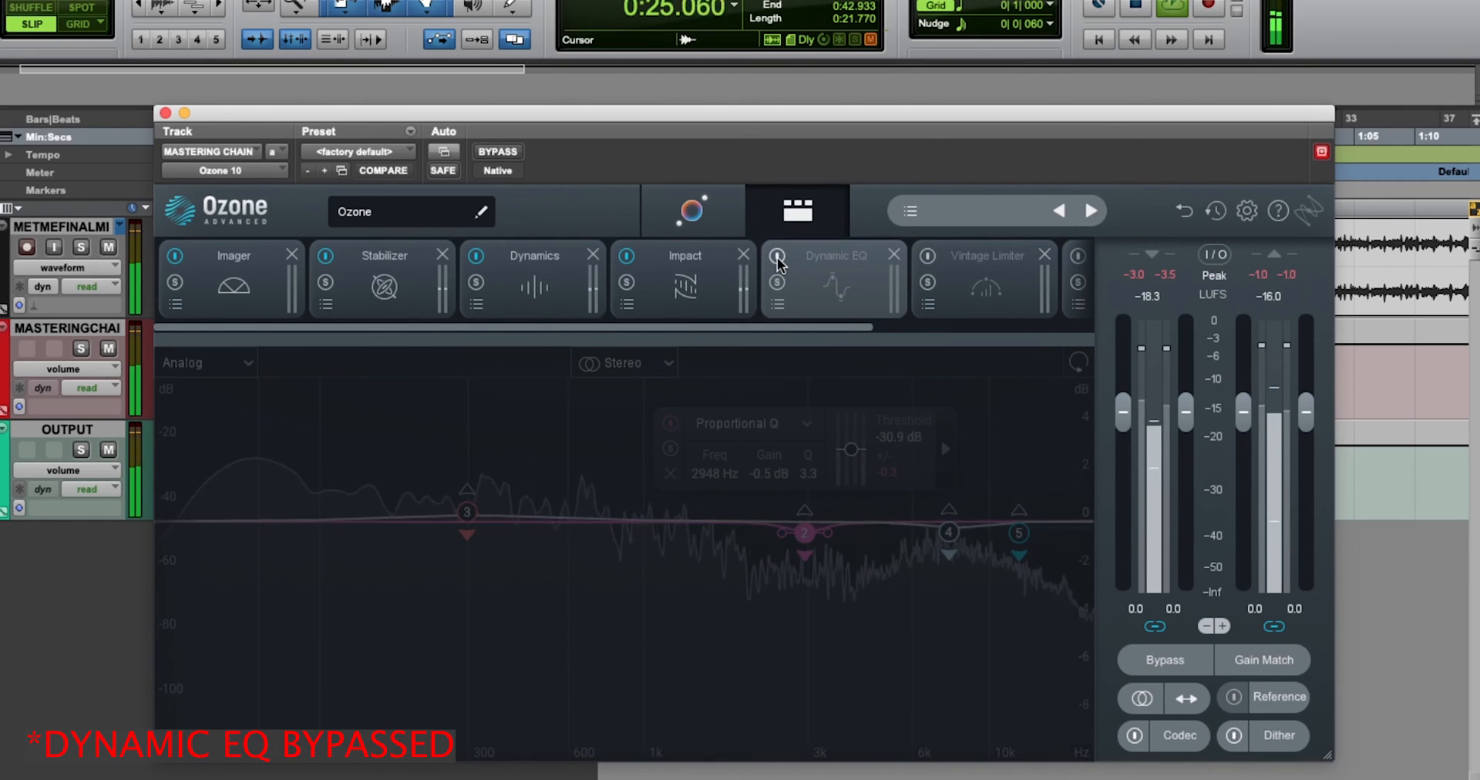
pyautogui.click(776, 255)
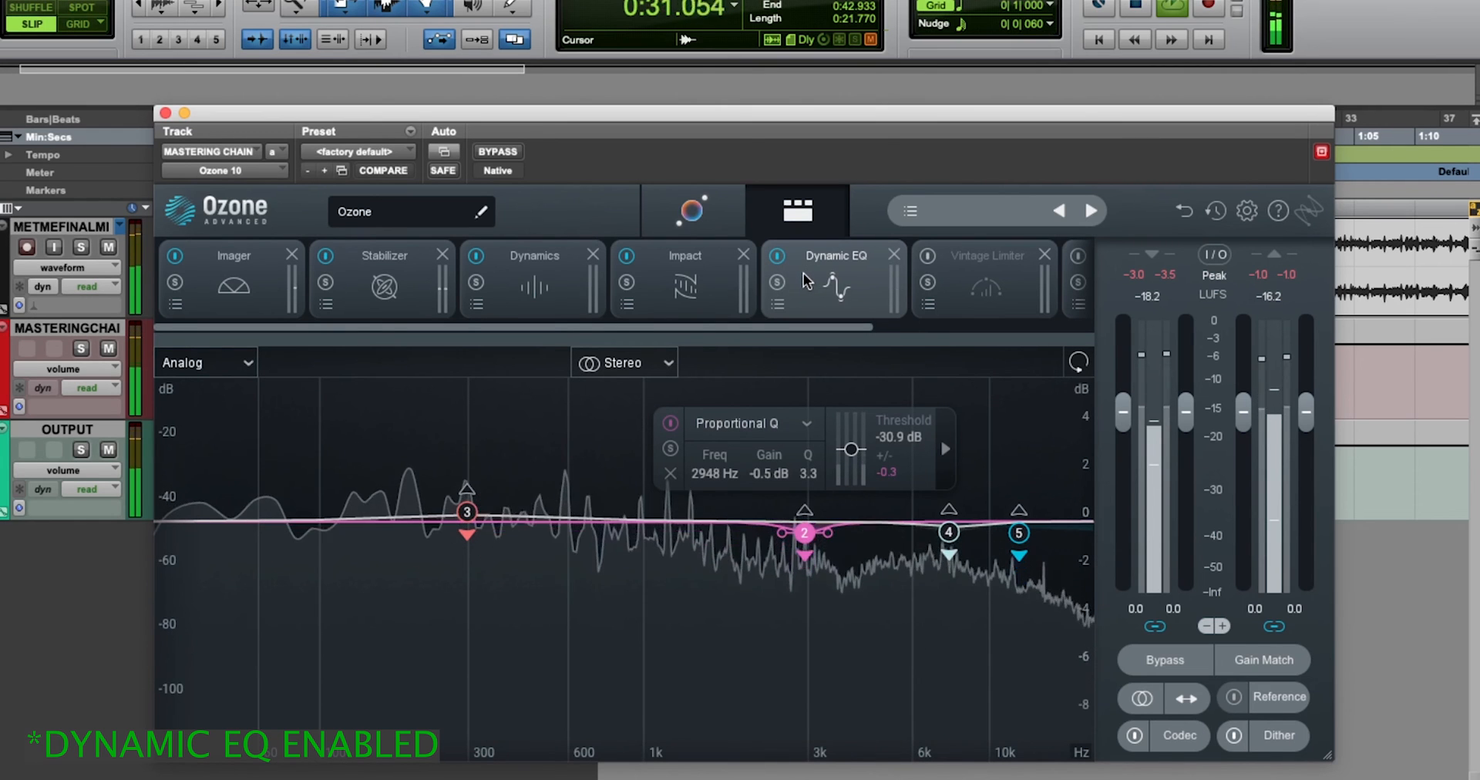
pyautogui.click(774, 256)
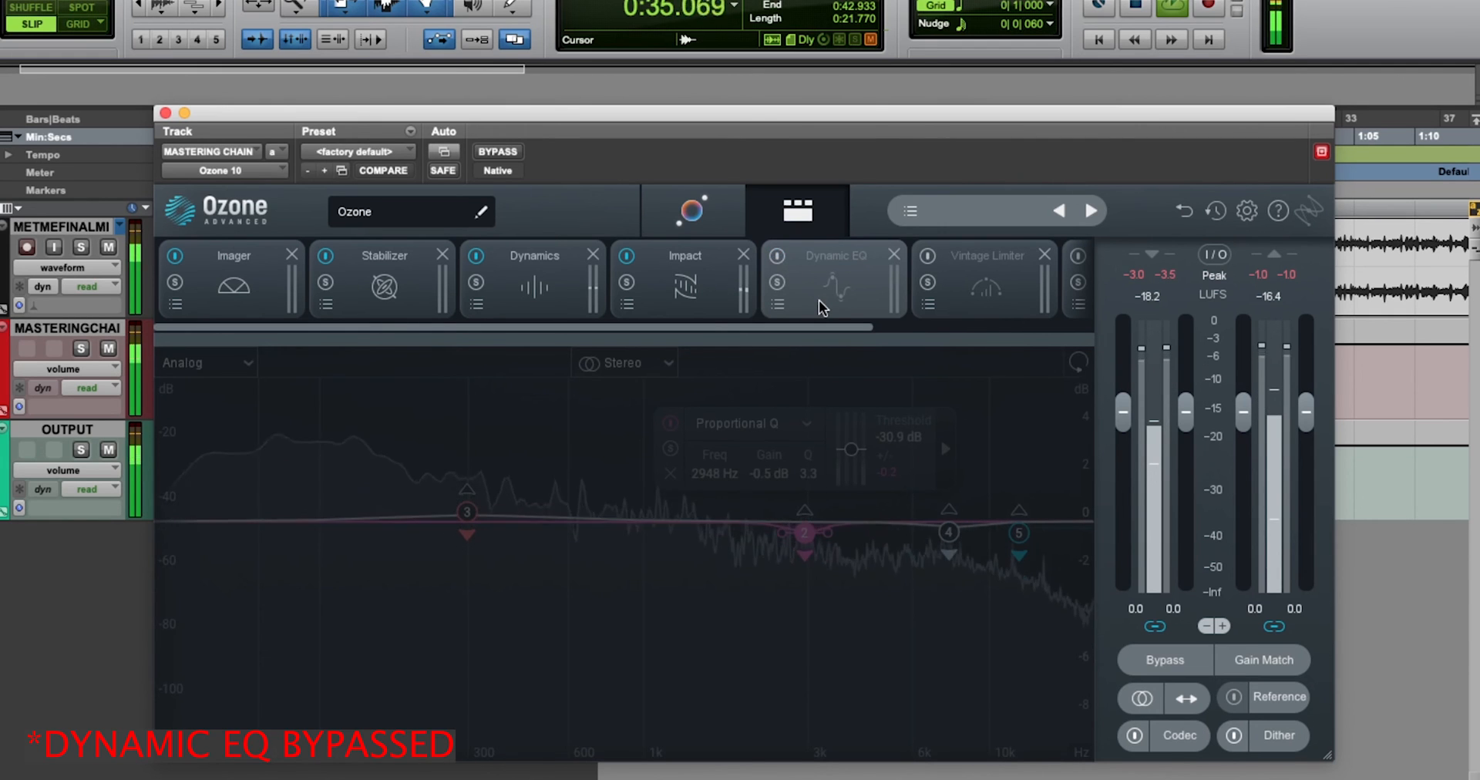
pyautogui.click(774, 255)
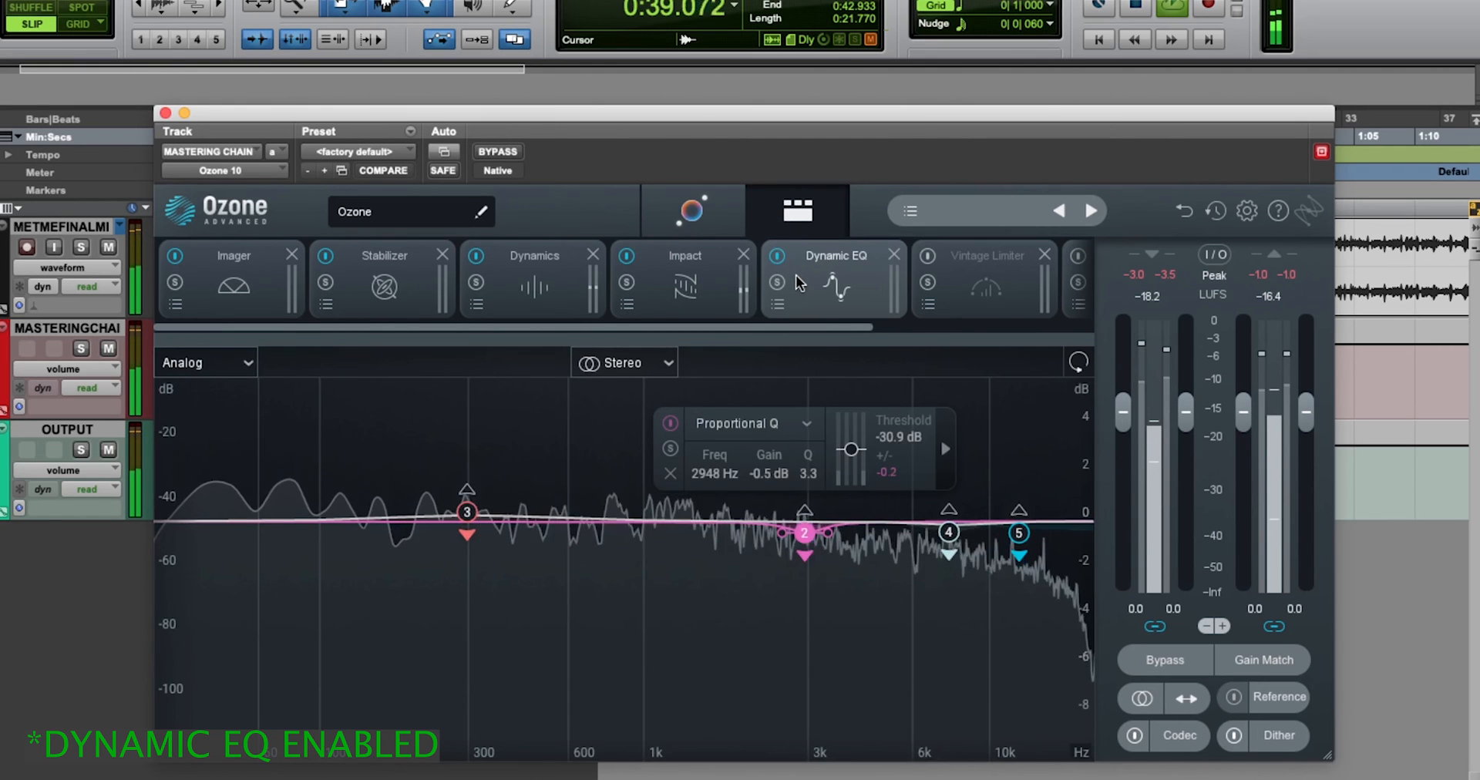
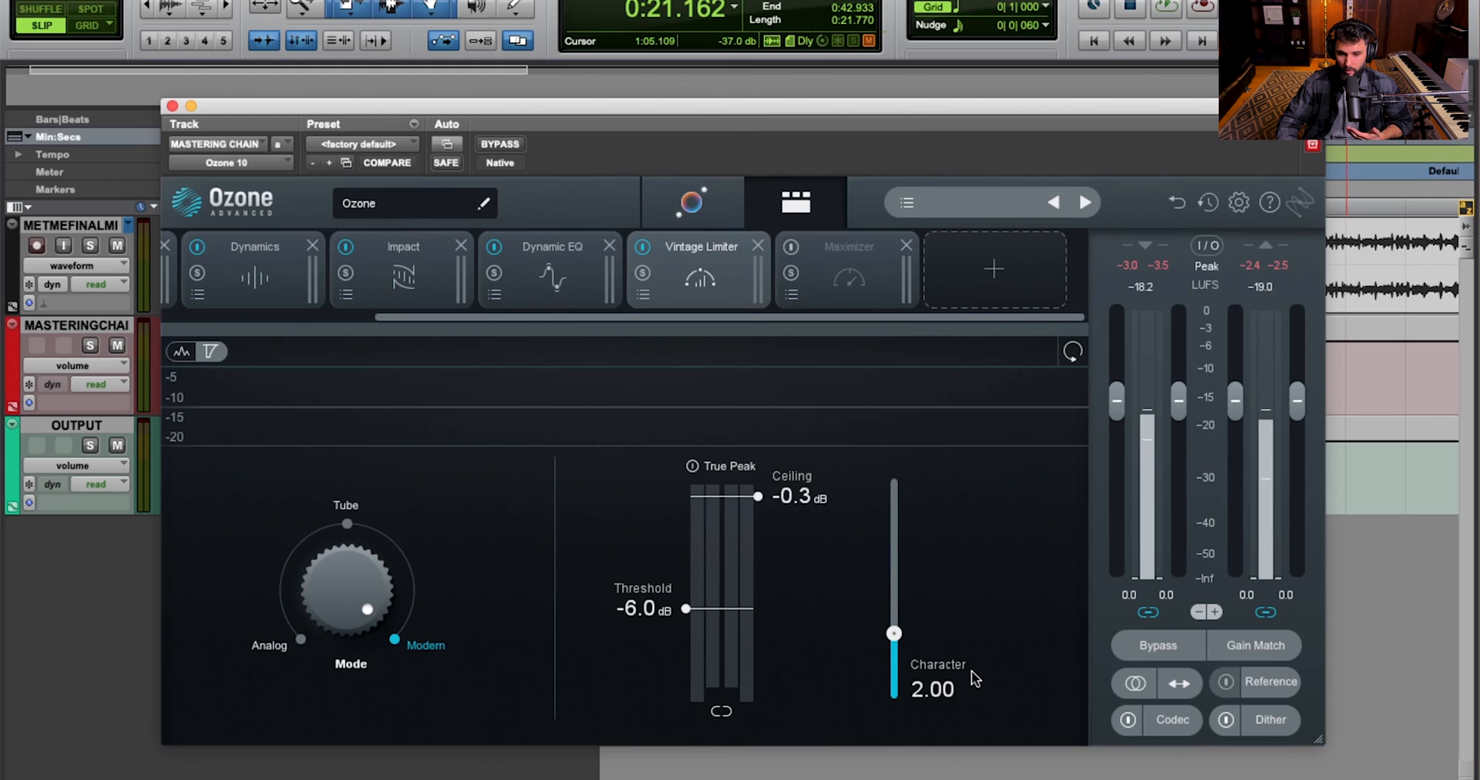
# Enable True Peak in the Vintage Limiter and audition the limiter during playback, stopping playback at the end
pyautogui.click(701, 468)
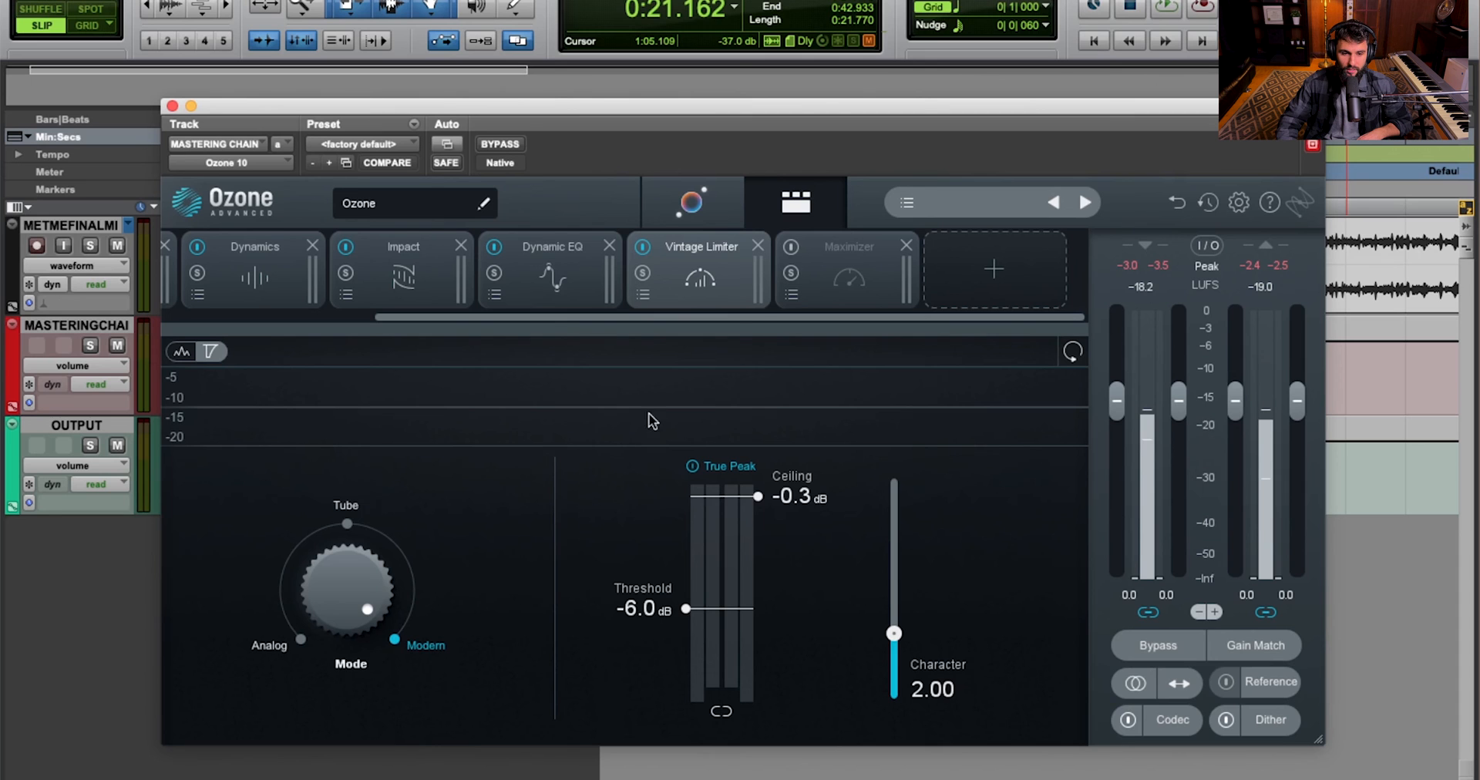
pyautogui.press('space')
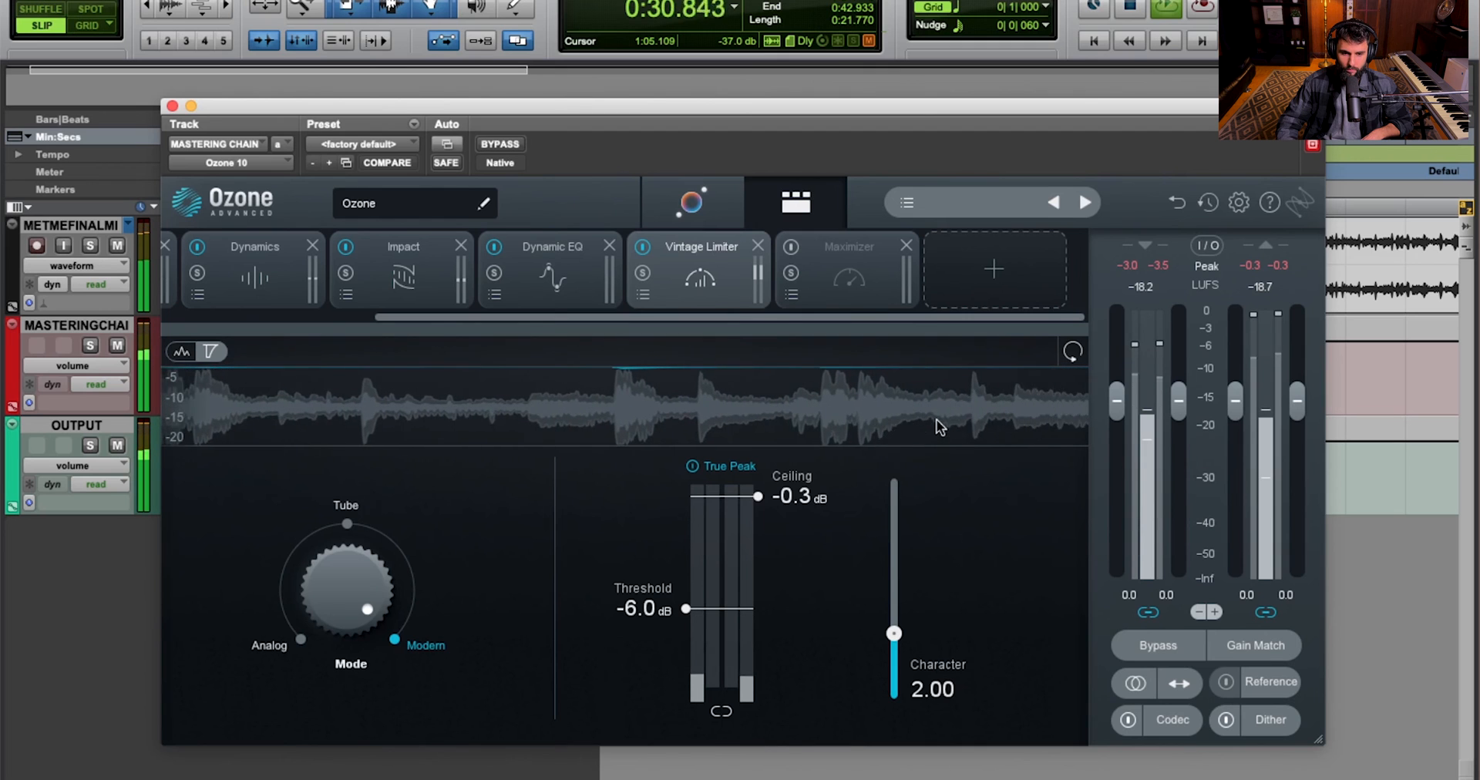
pyautogui.press('space')
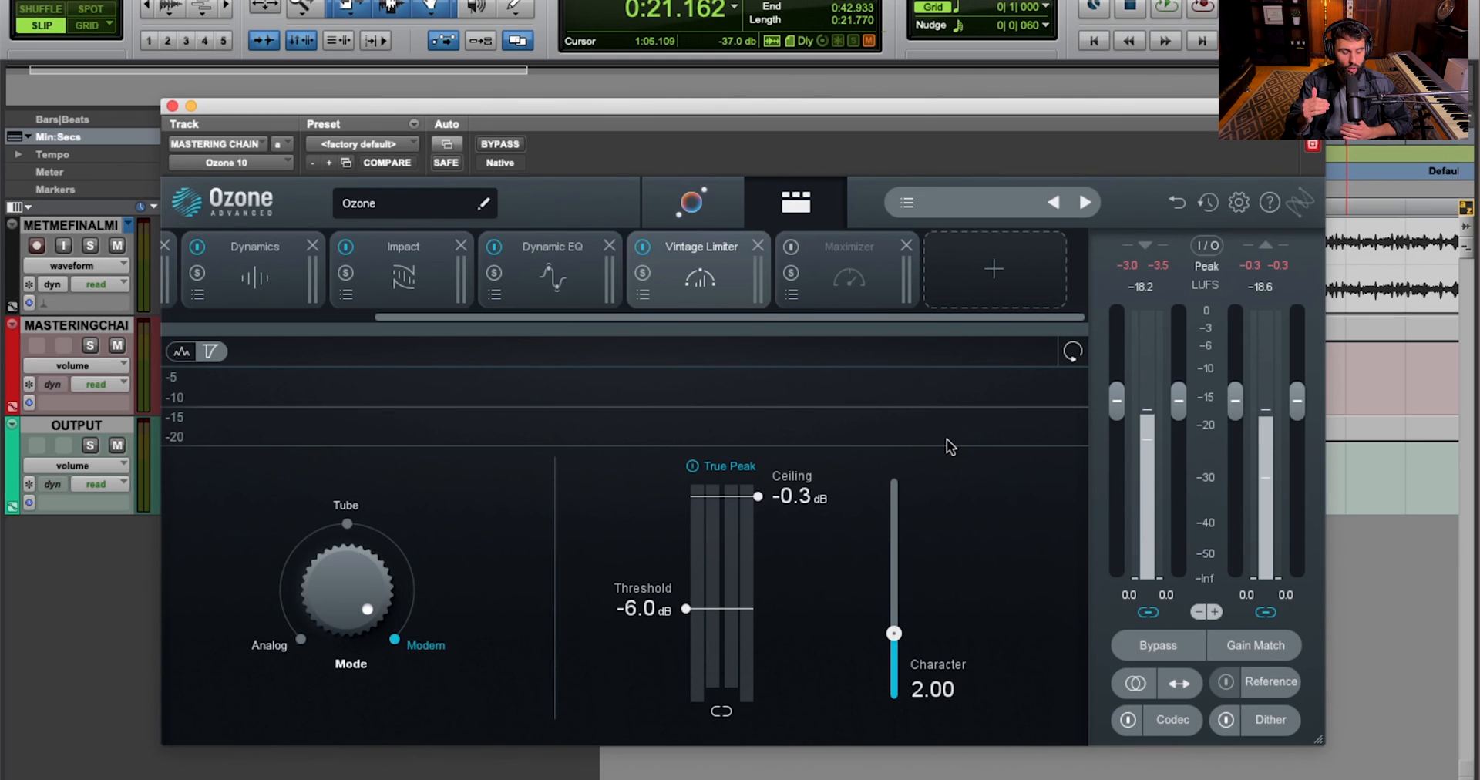
# Compare the mix with the Vintage Limiter bypassed and enabled during playback, leaving it enabled
pyautogui.click(641, 246)
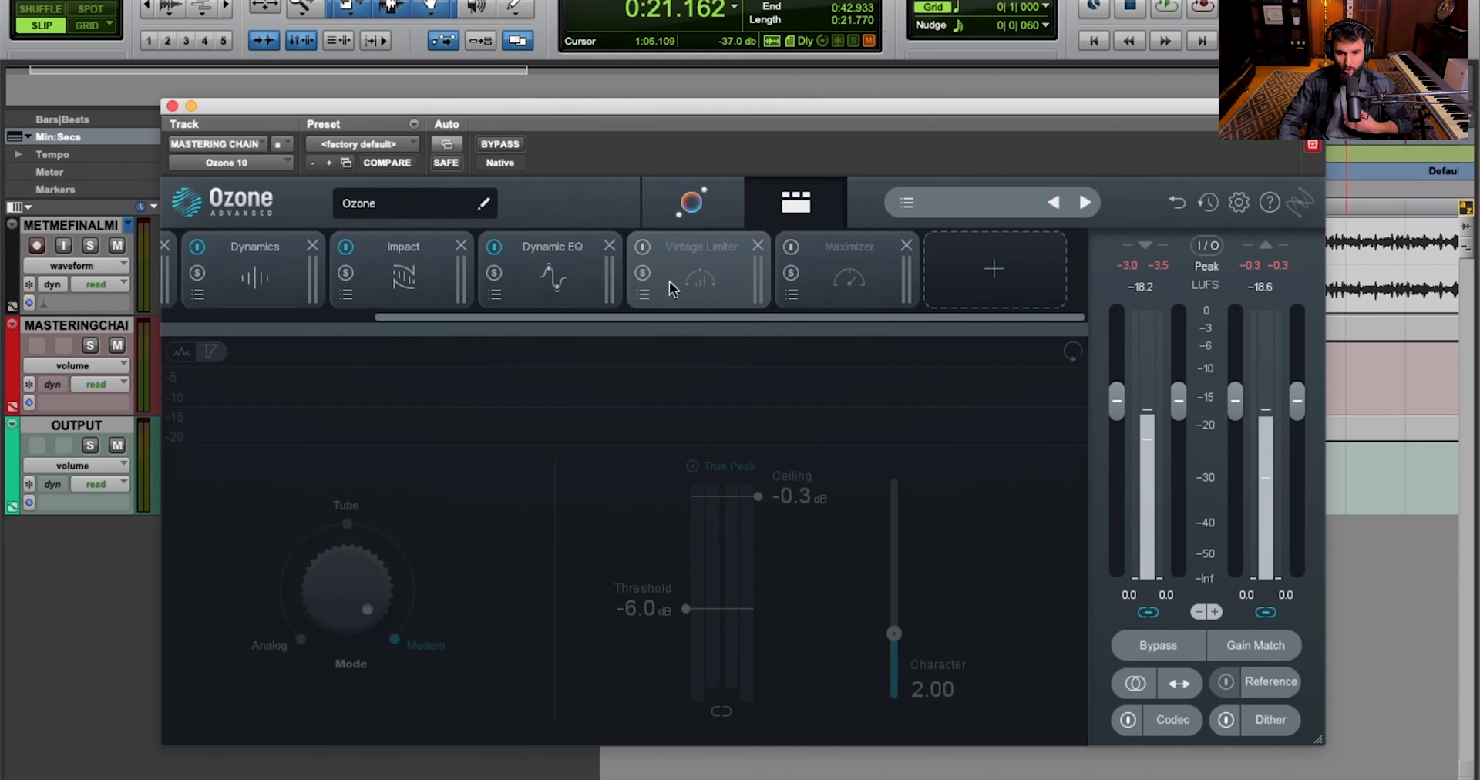
pyautogui.click(641, 246)
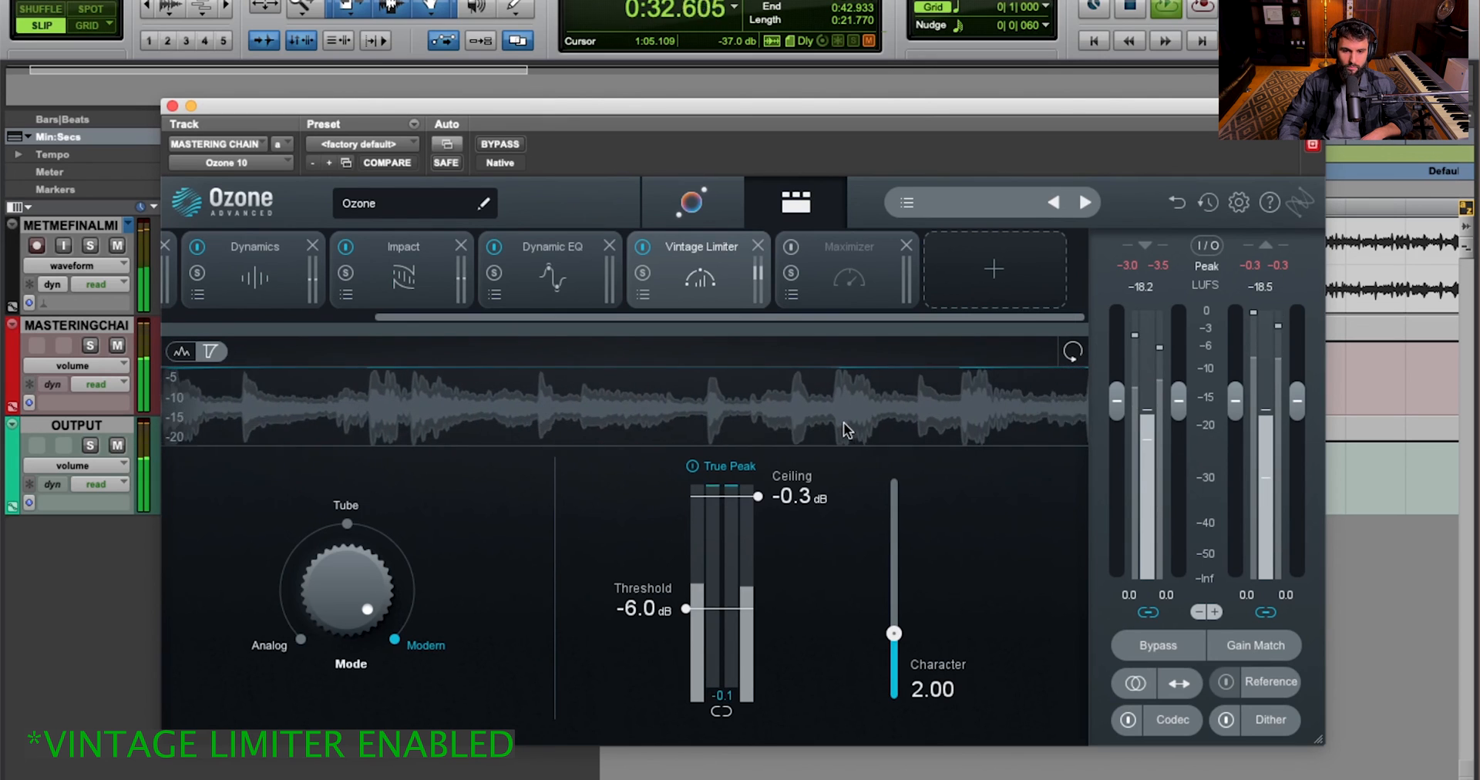
pyautogui.press('space')
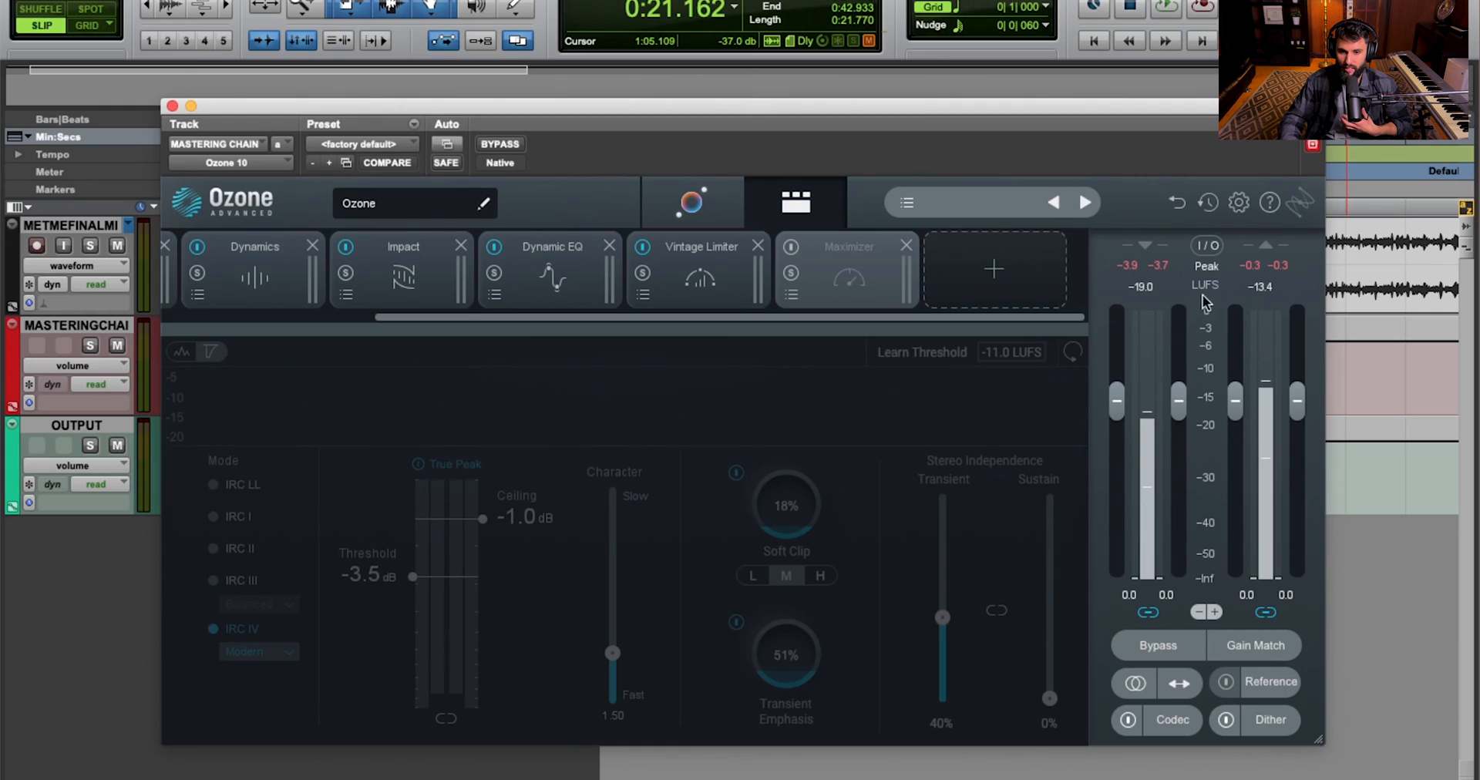
# View the I/O meter type options, keeping Integrated, and play the track to check its output loudness
pyautogui.click(1209, 247)
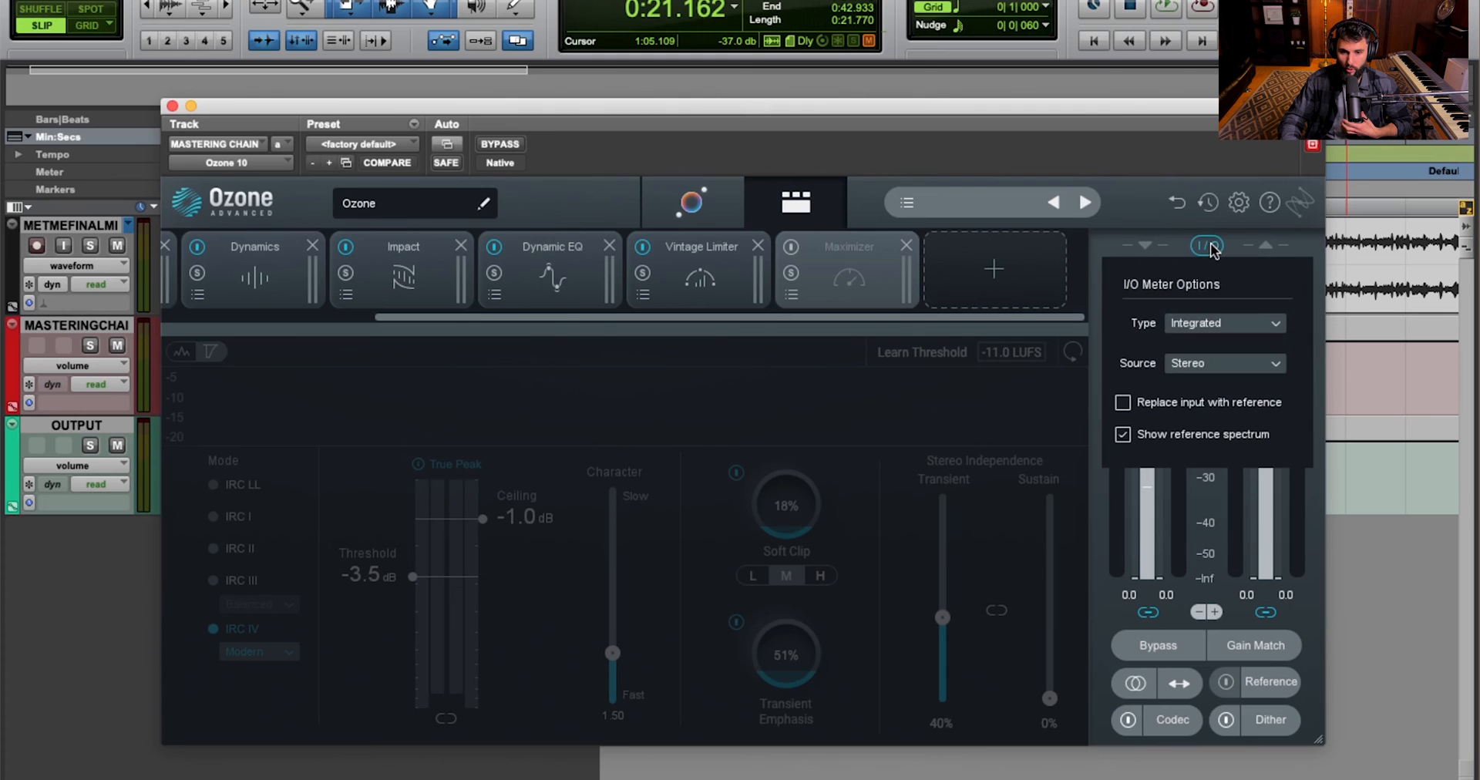
pyautogui.click(1211, 323)
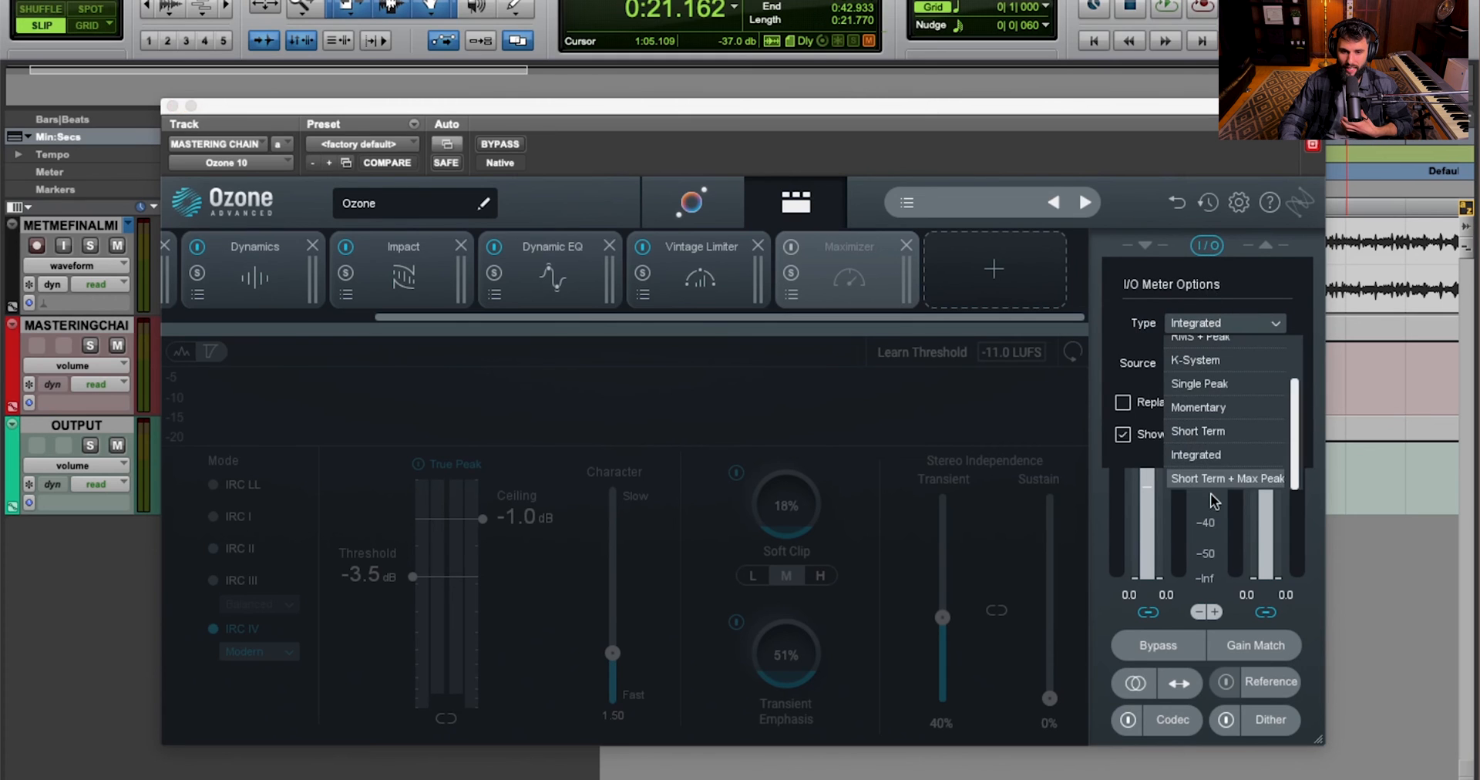
pyautogui.click(1222, 322)
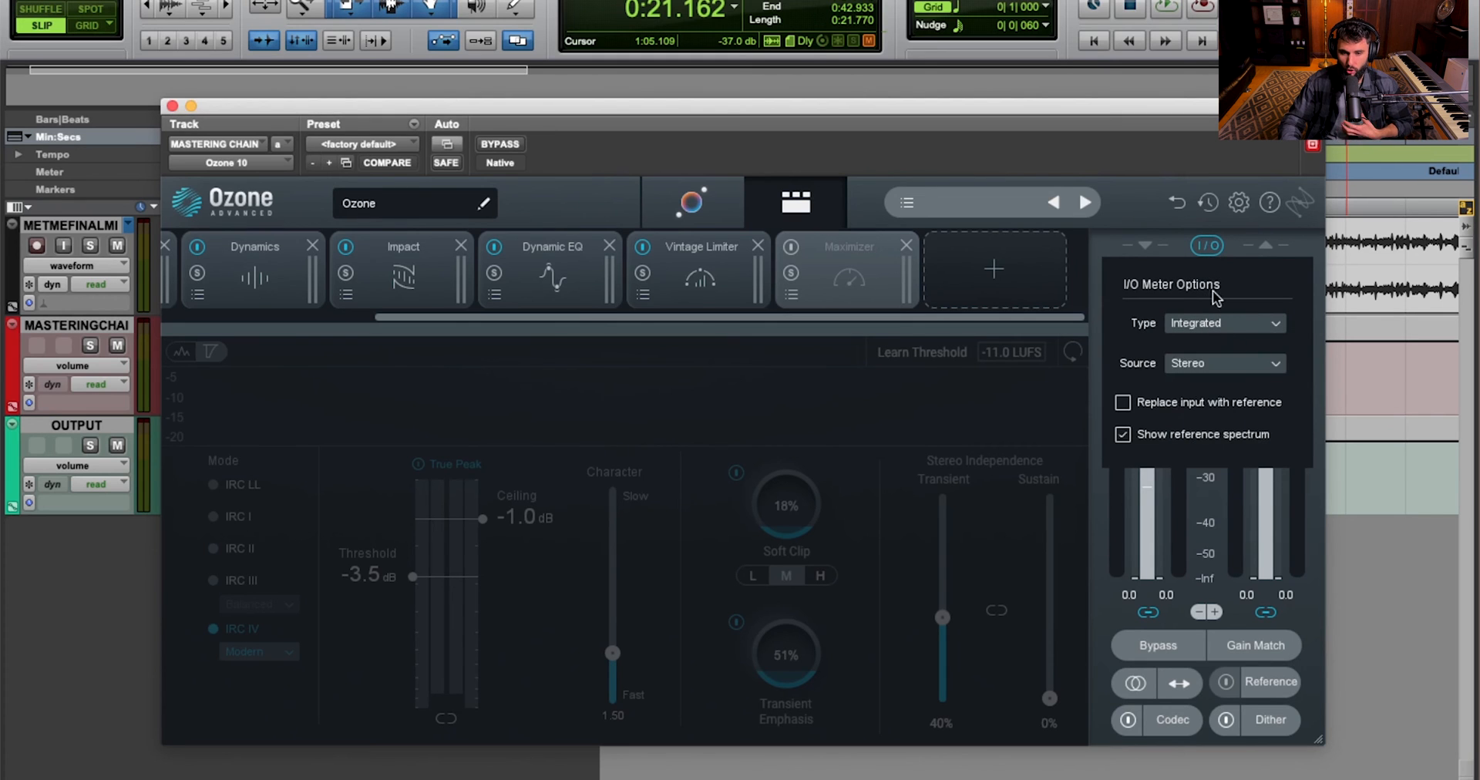
pyautogui.click(1204, 323)
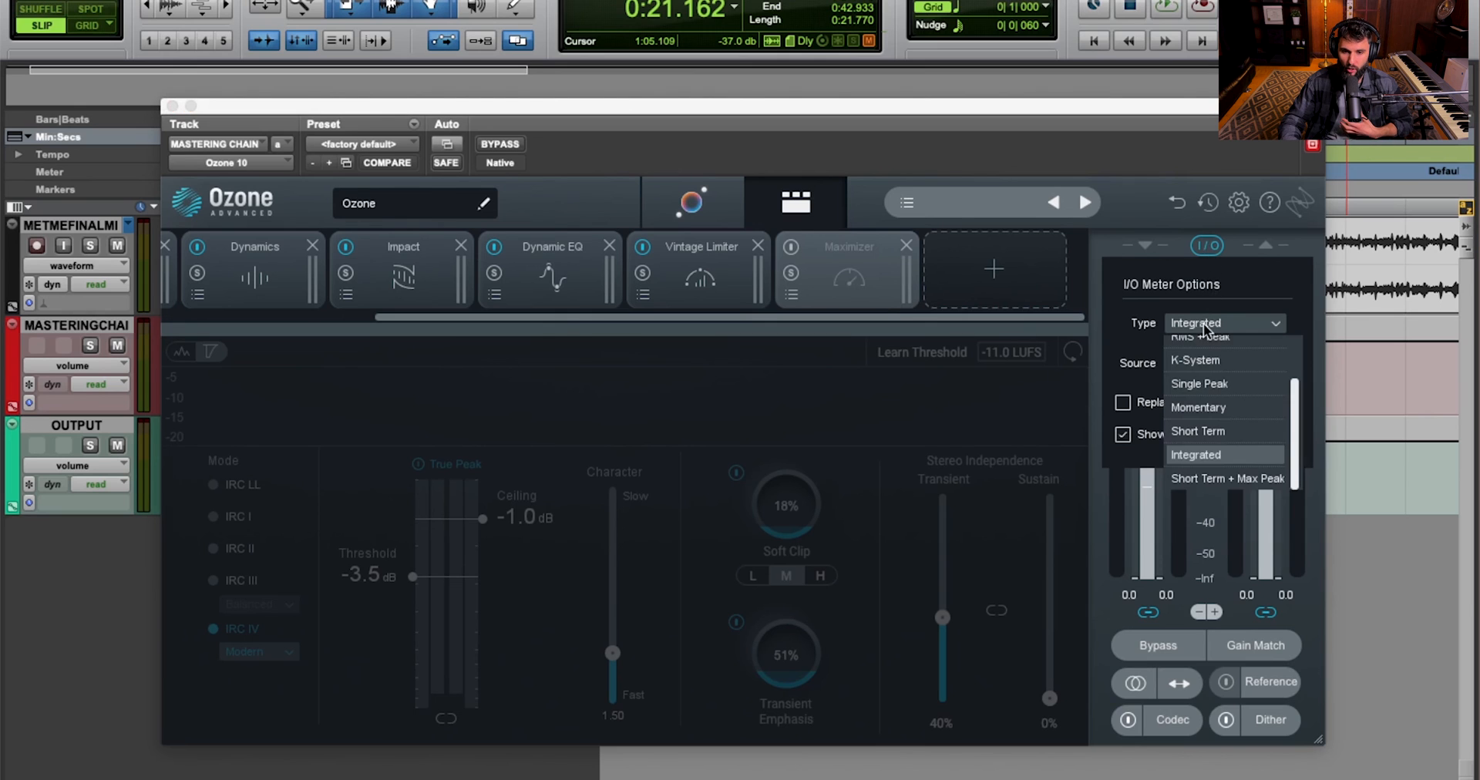
pyautogui.click(1216, 246)
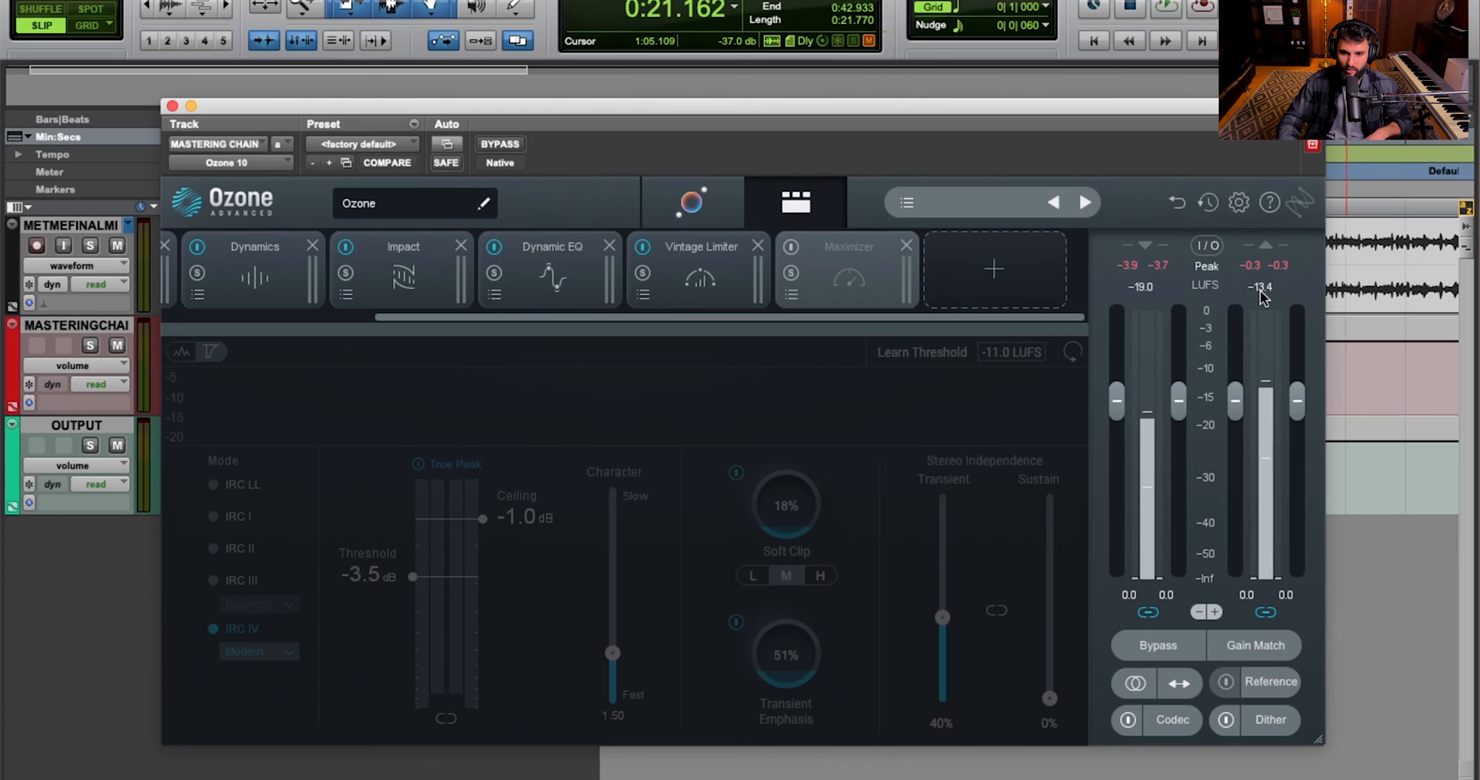
pyautogui.press('space')
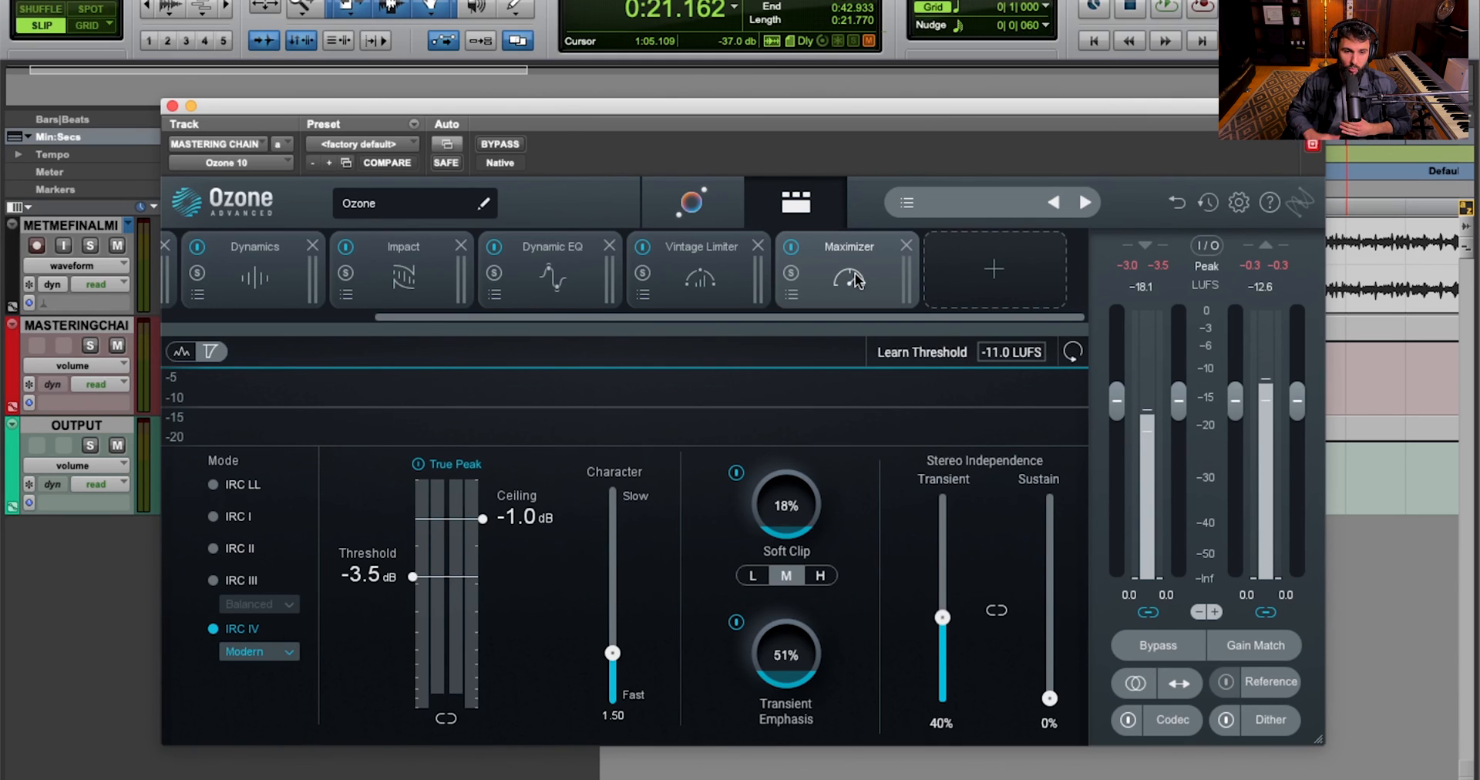
# Review the Vintage Limiter settings again and view the Maximizer's IRC IV style options, keeping Modern
pyautogui.click(692, 303)
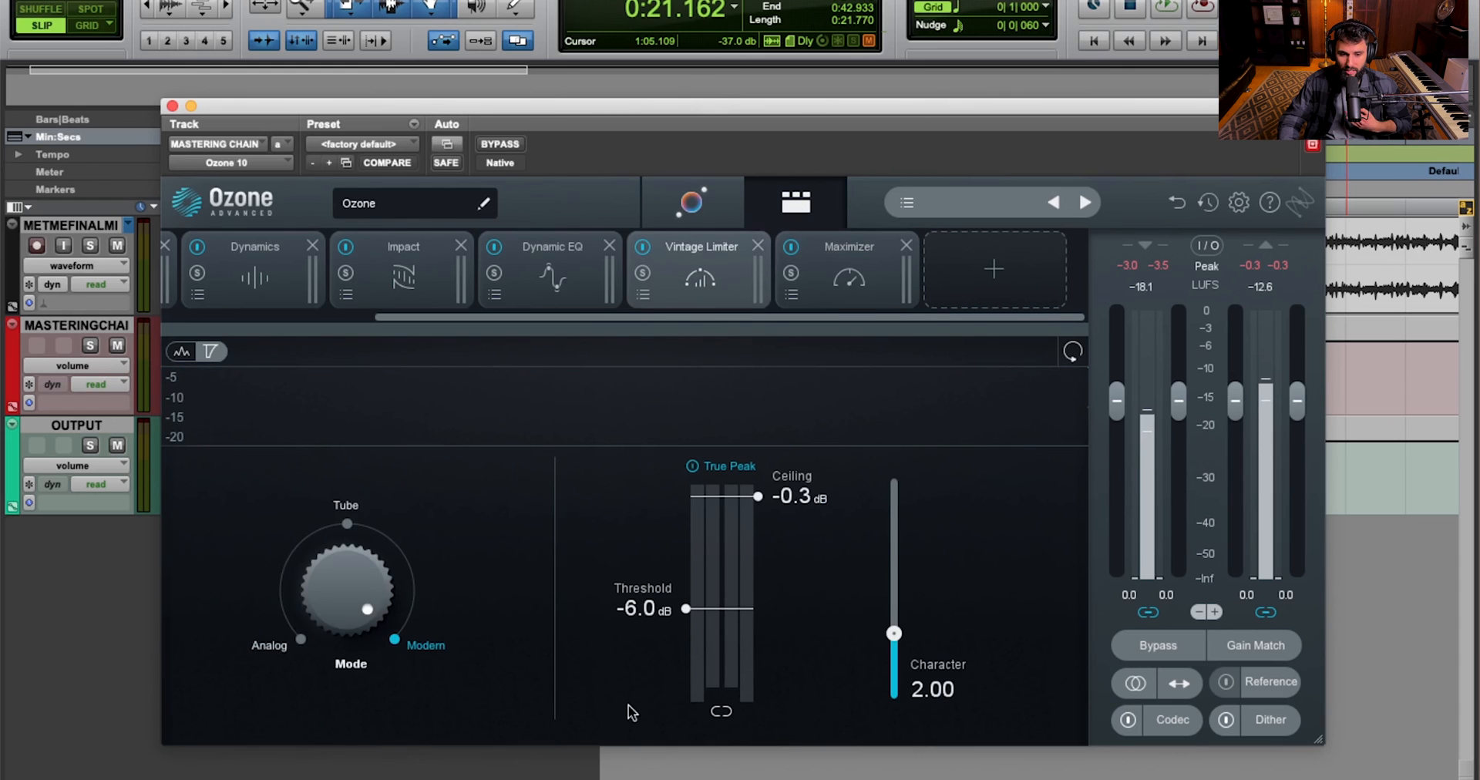
pyautogui.click(862, 279)
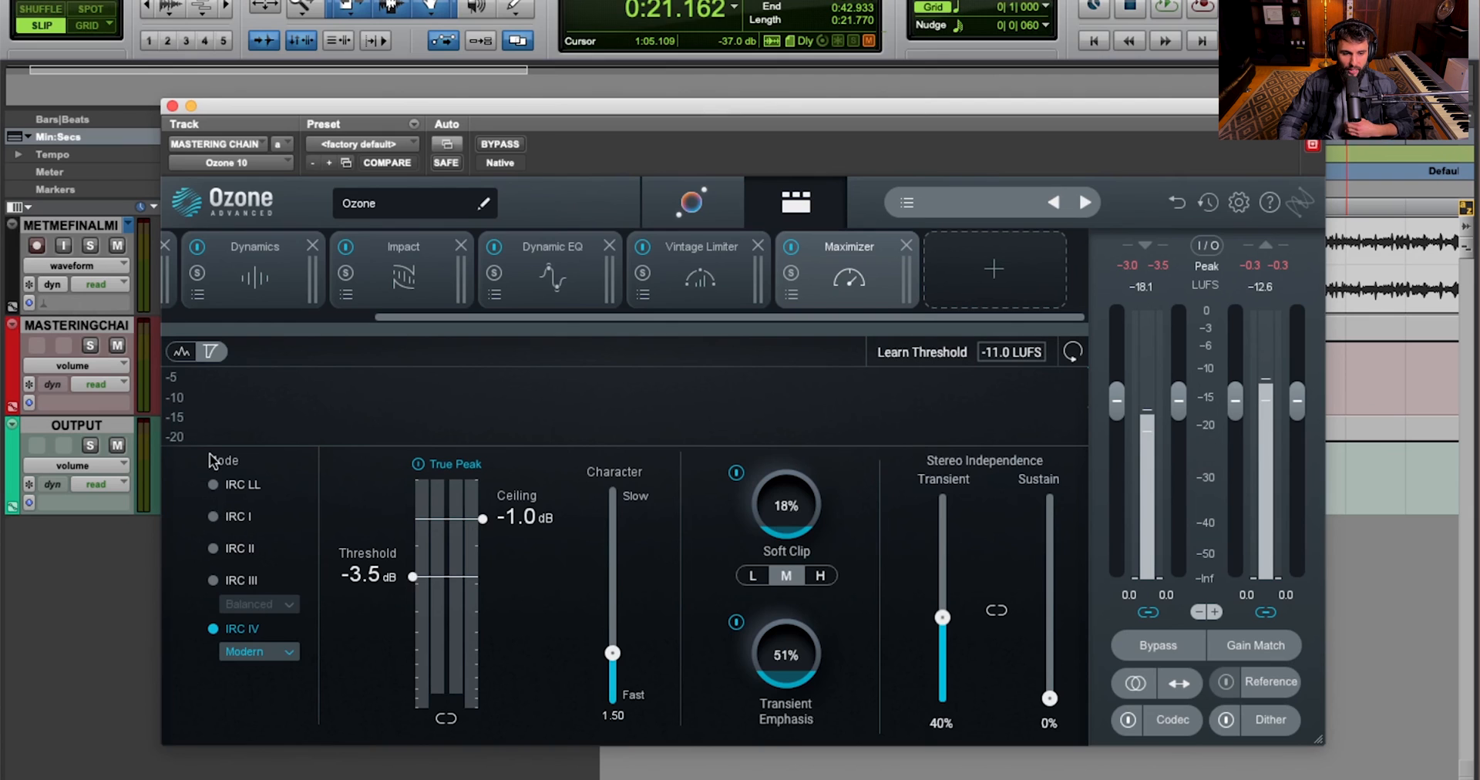
pyautogui.click(259, 653)
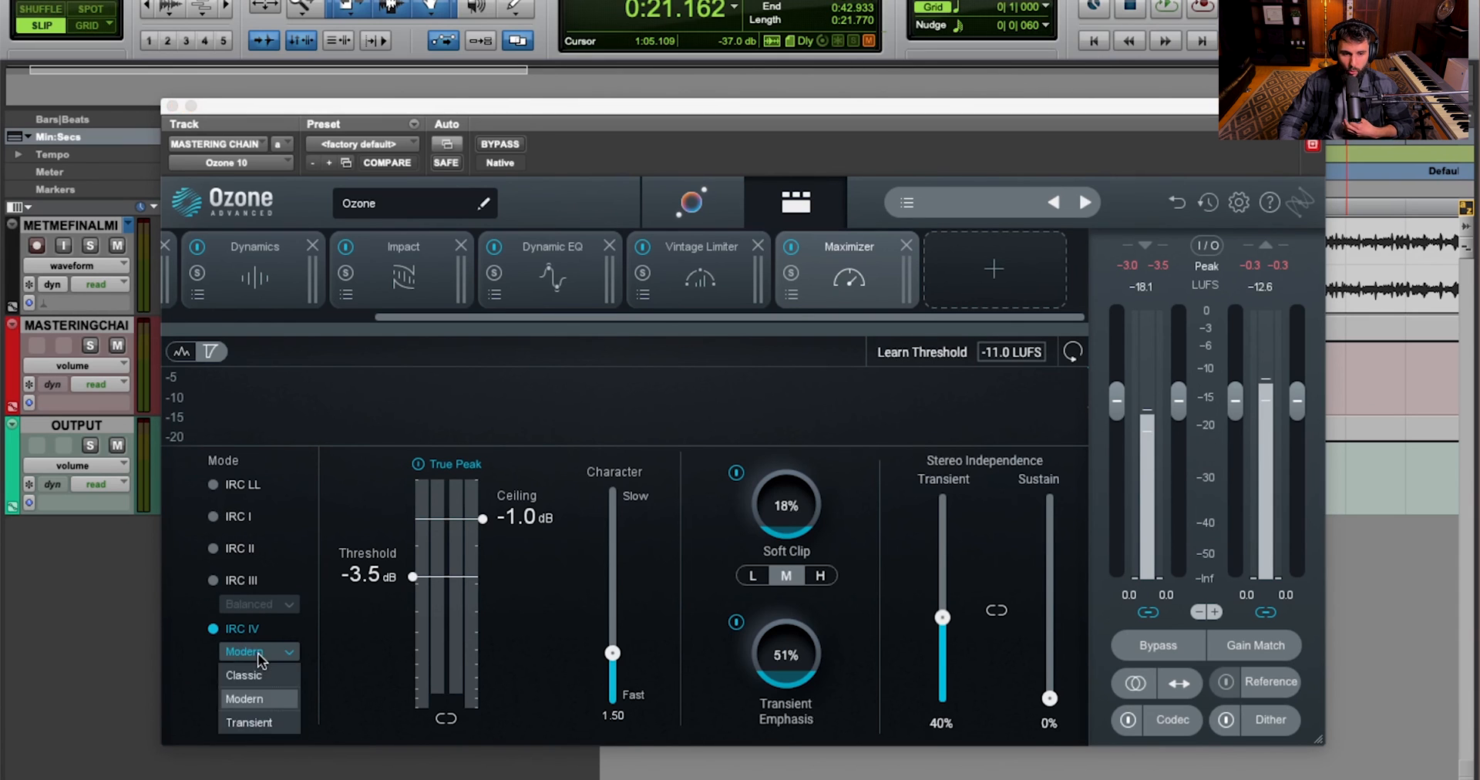
pyautogui.click(316, 665)
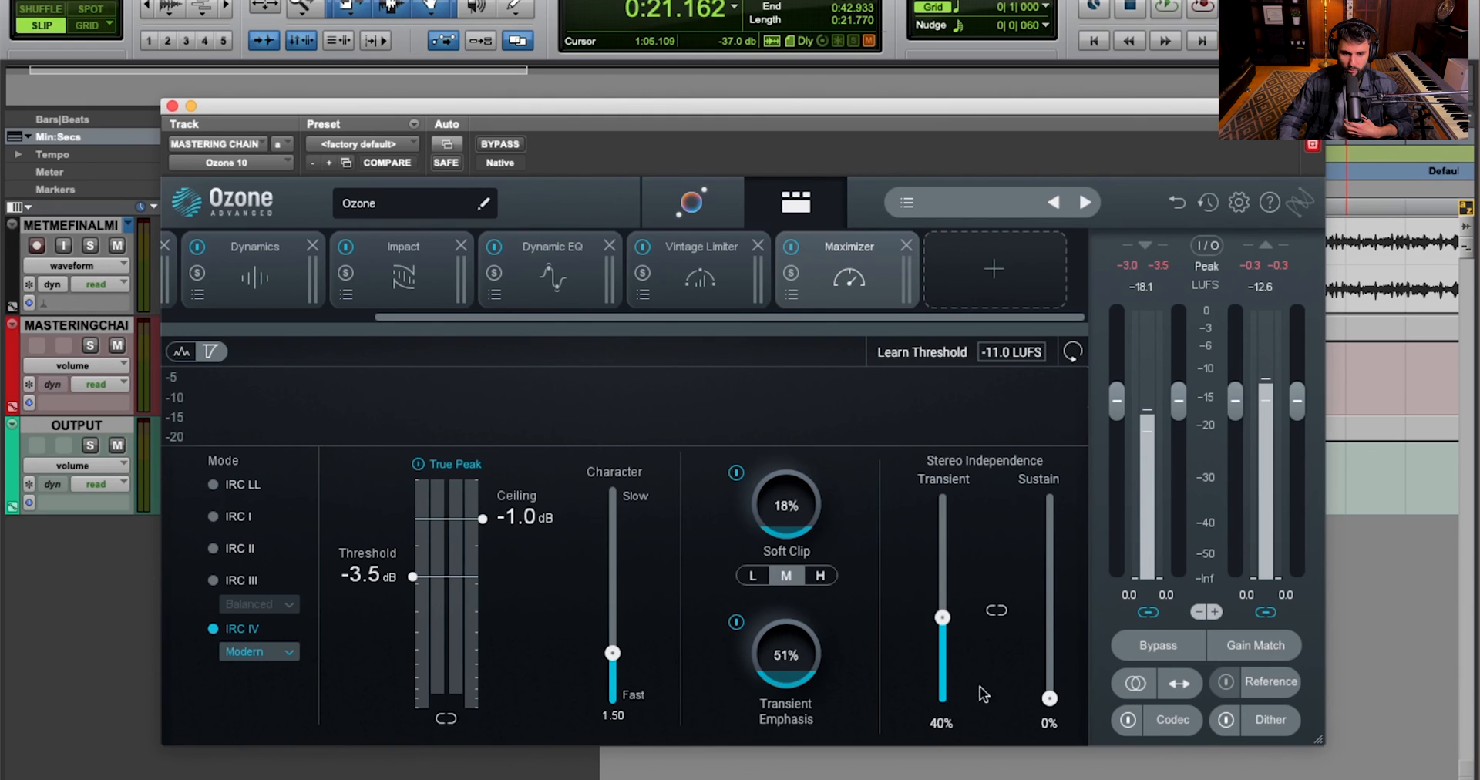
# Compare the mix with the Maximizer bypassed and enabled during playback, leaving it enabled and stopping playback
pyautogui.click(790, 248)
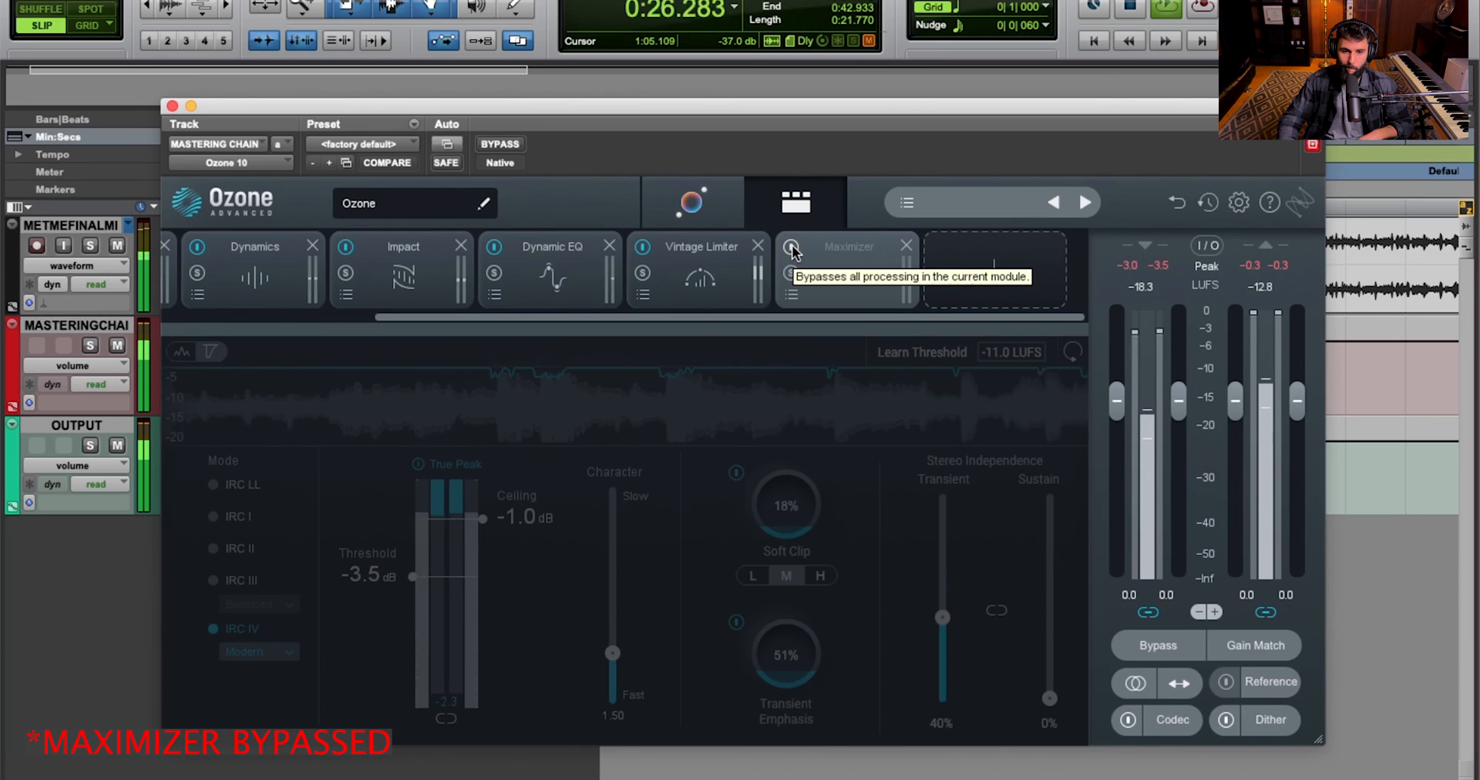
pyautogui.click(791, 246)
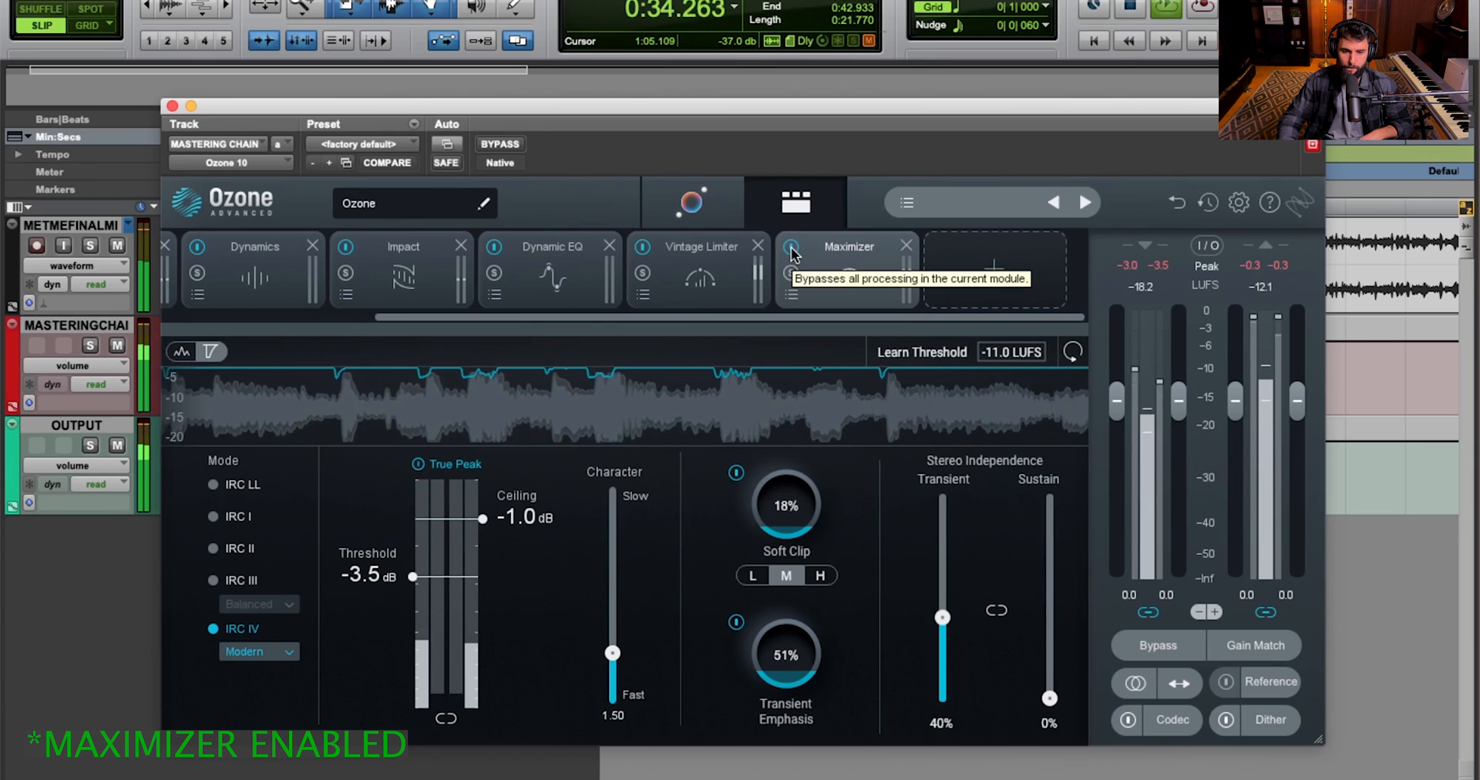
pyautogui.click(791, 247)
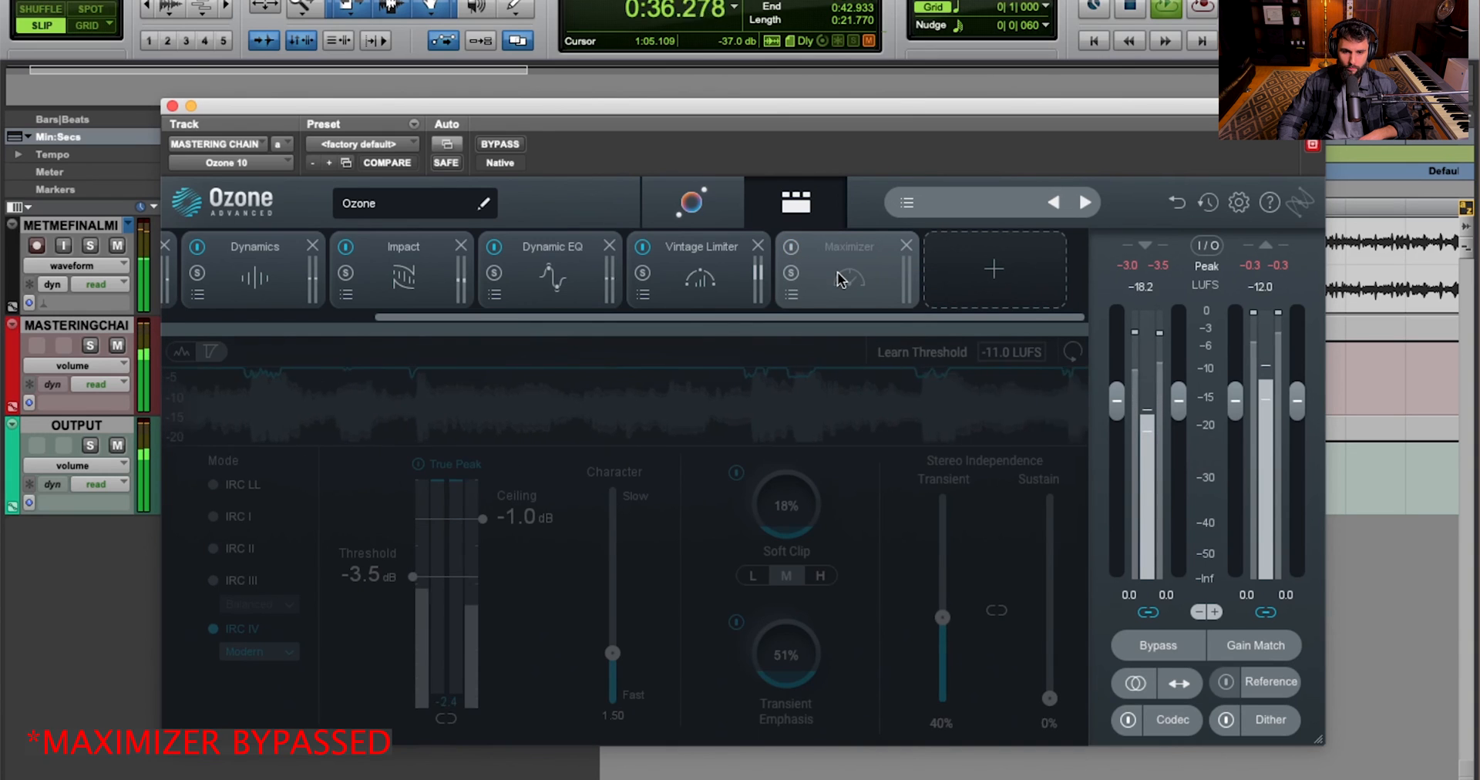
pyautogui.click(787, 245)
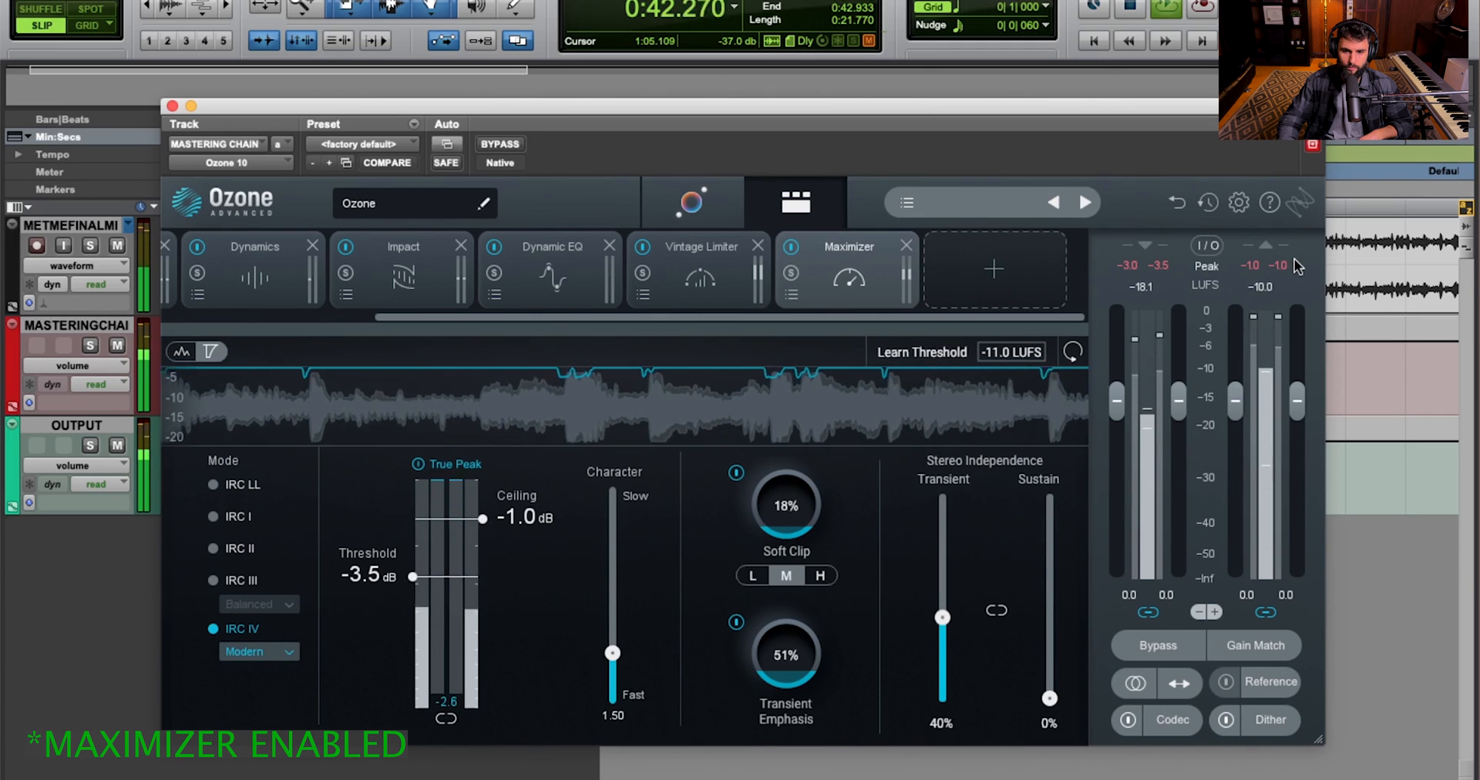
pyautogui.press('space')
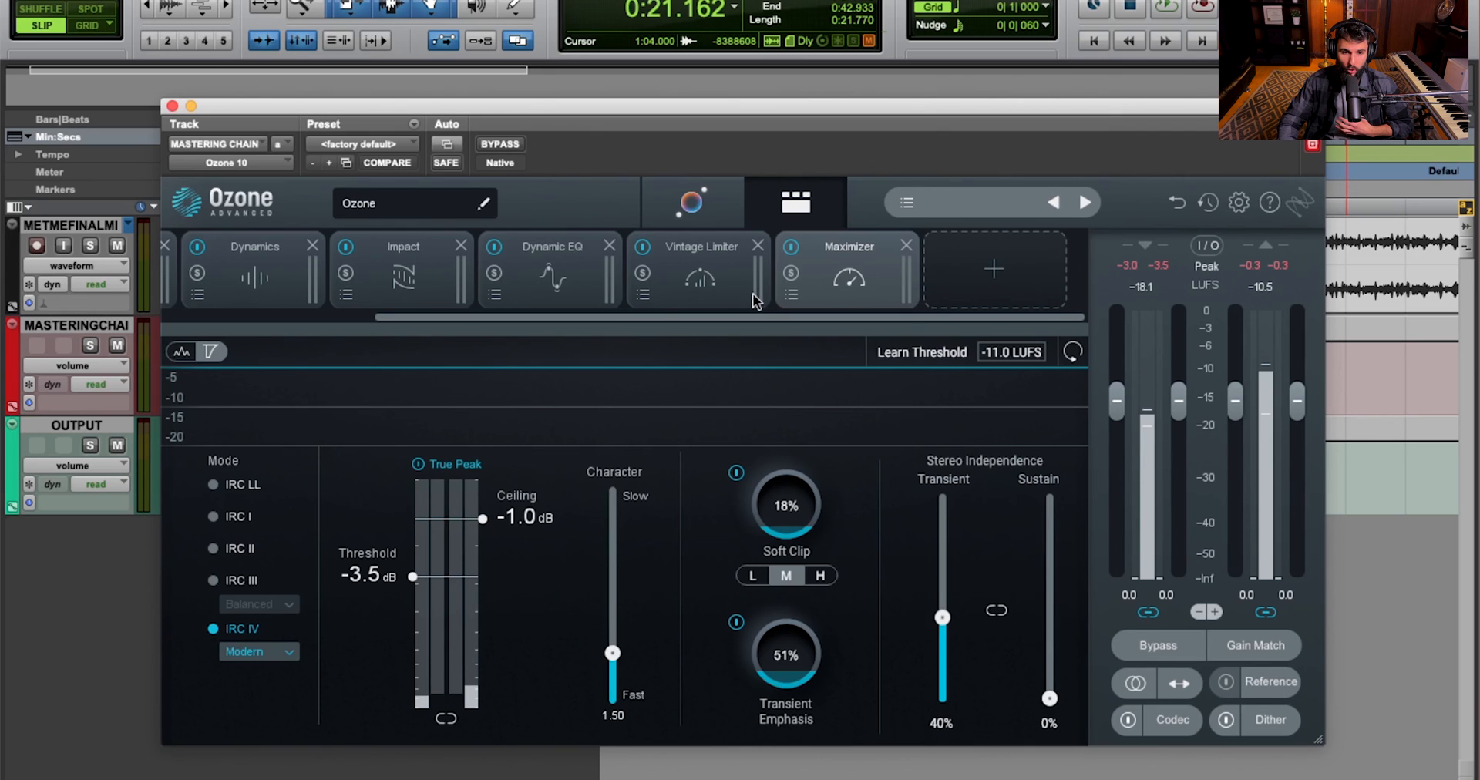
# Check the Dynamic EQ bands, then compare the Maximizer's Soft Clip bypassed and enabled during playback, leaving it enabled
pyautogui.click(558, 287)
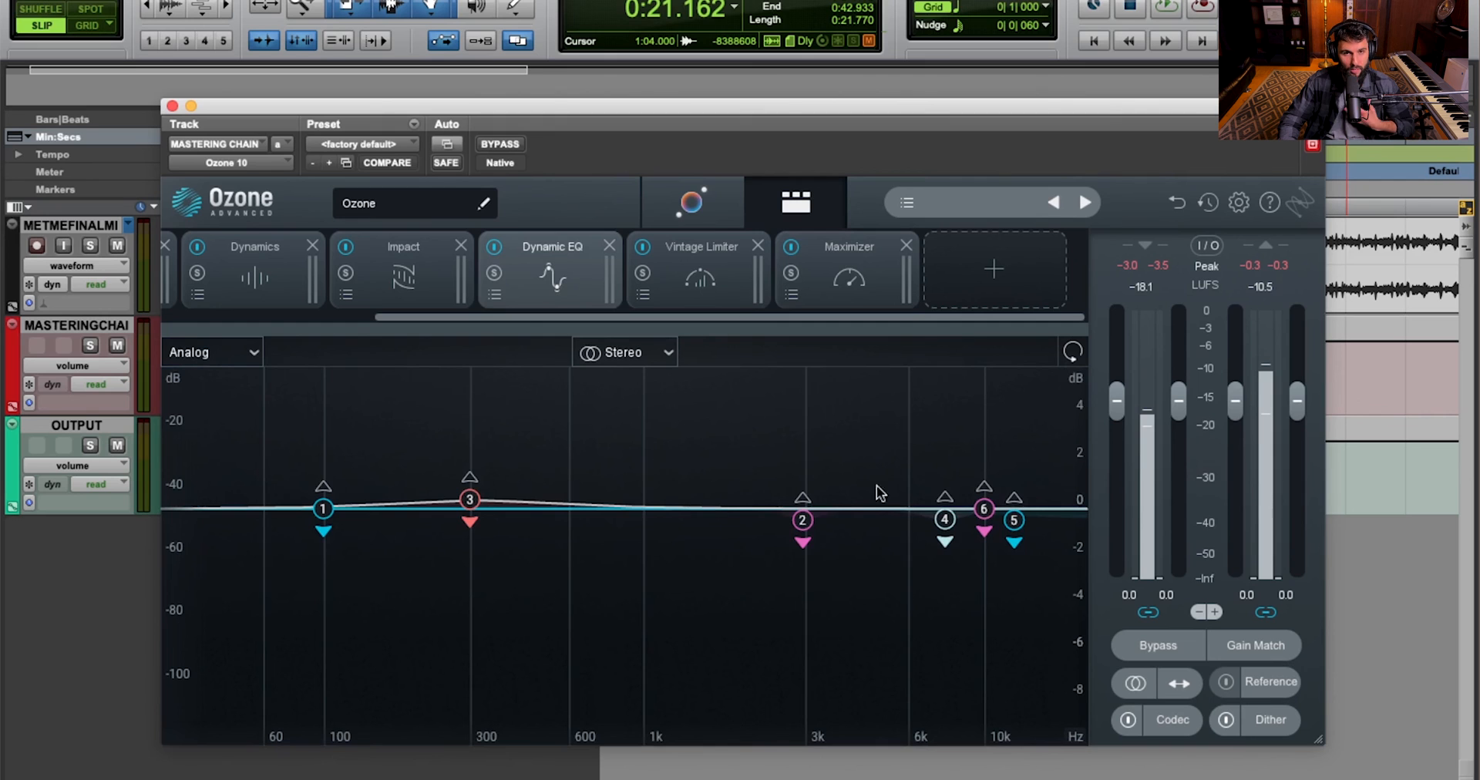
pyautogui.click(860, 283)
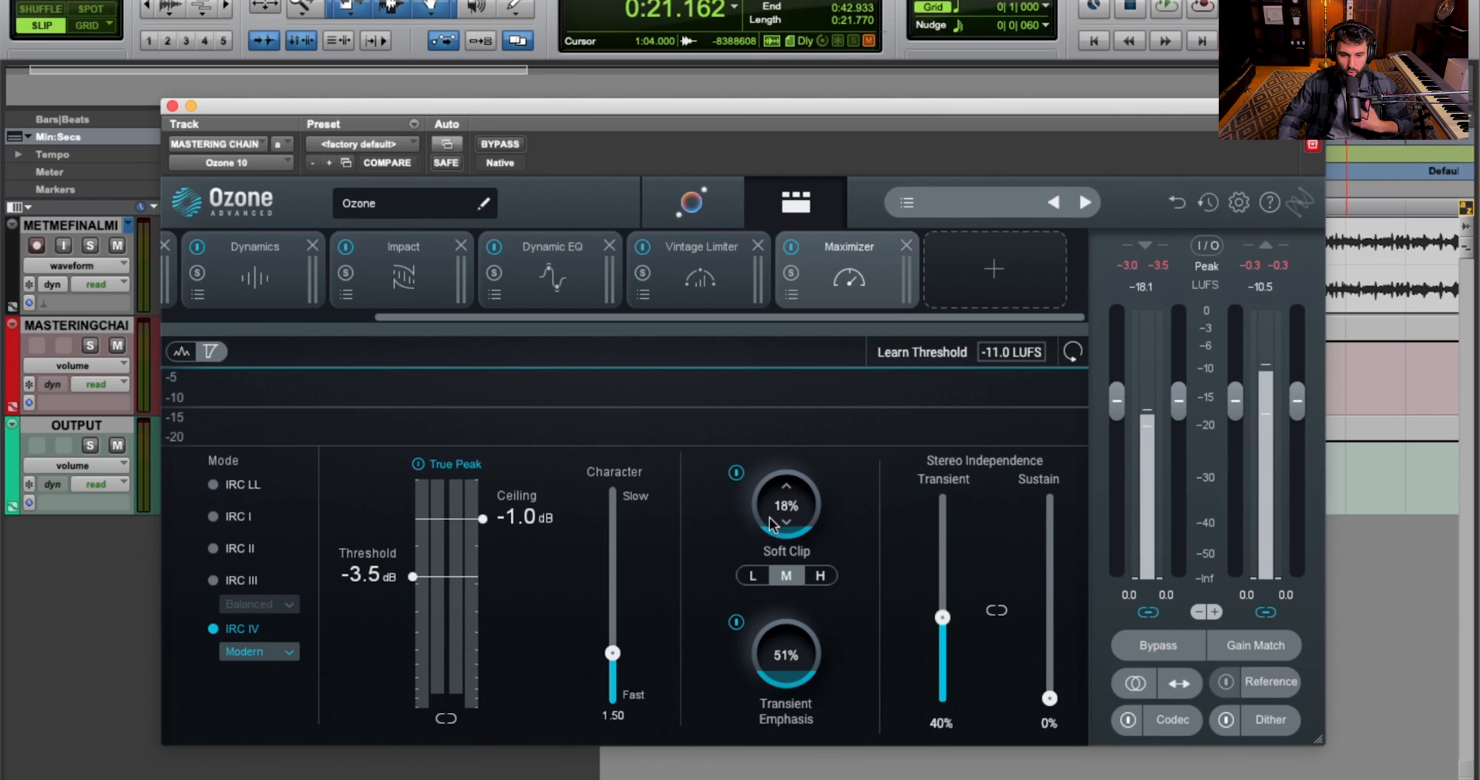
pyautogui.click(736, 471)
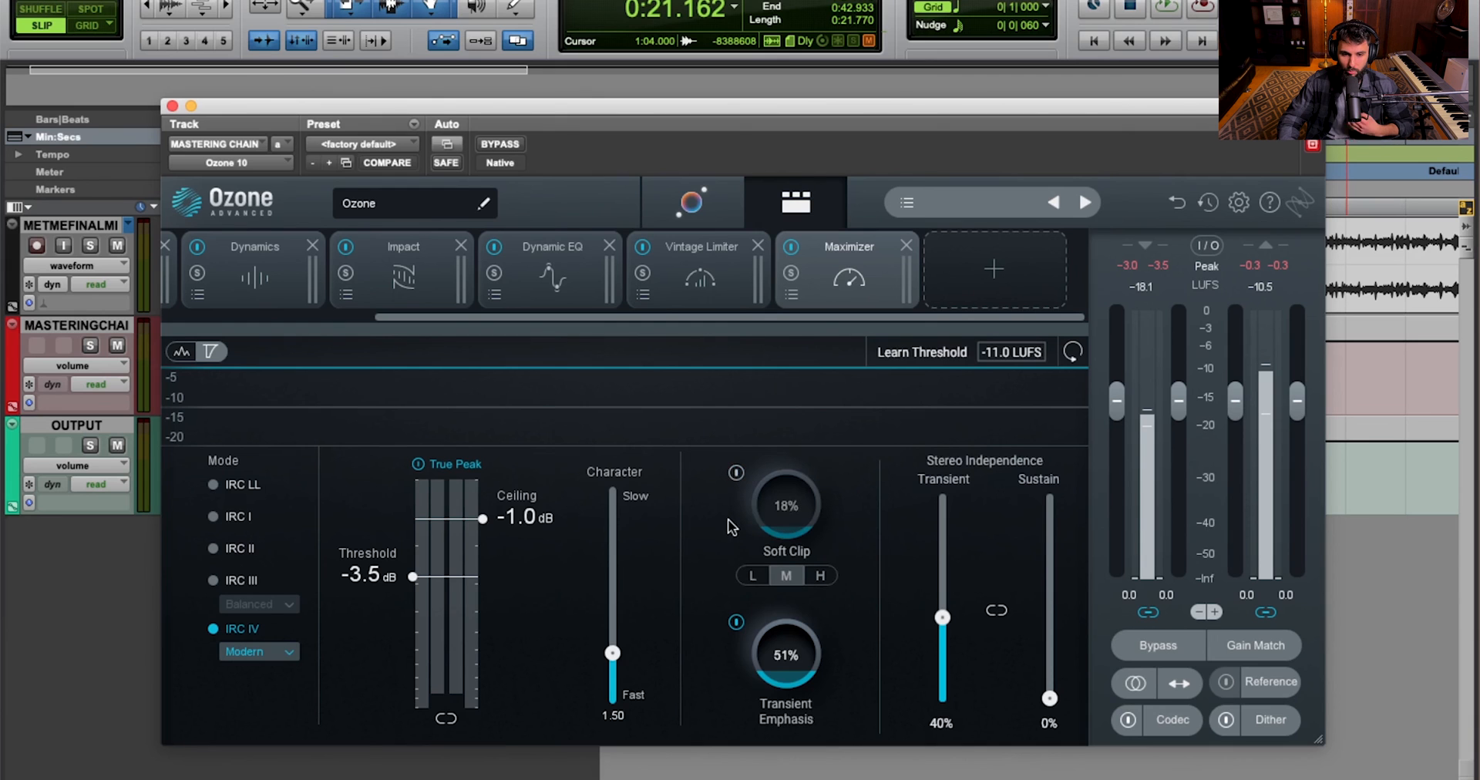
pyautogui.press('space')
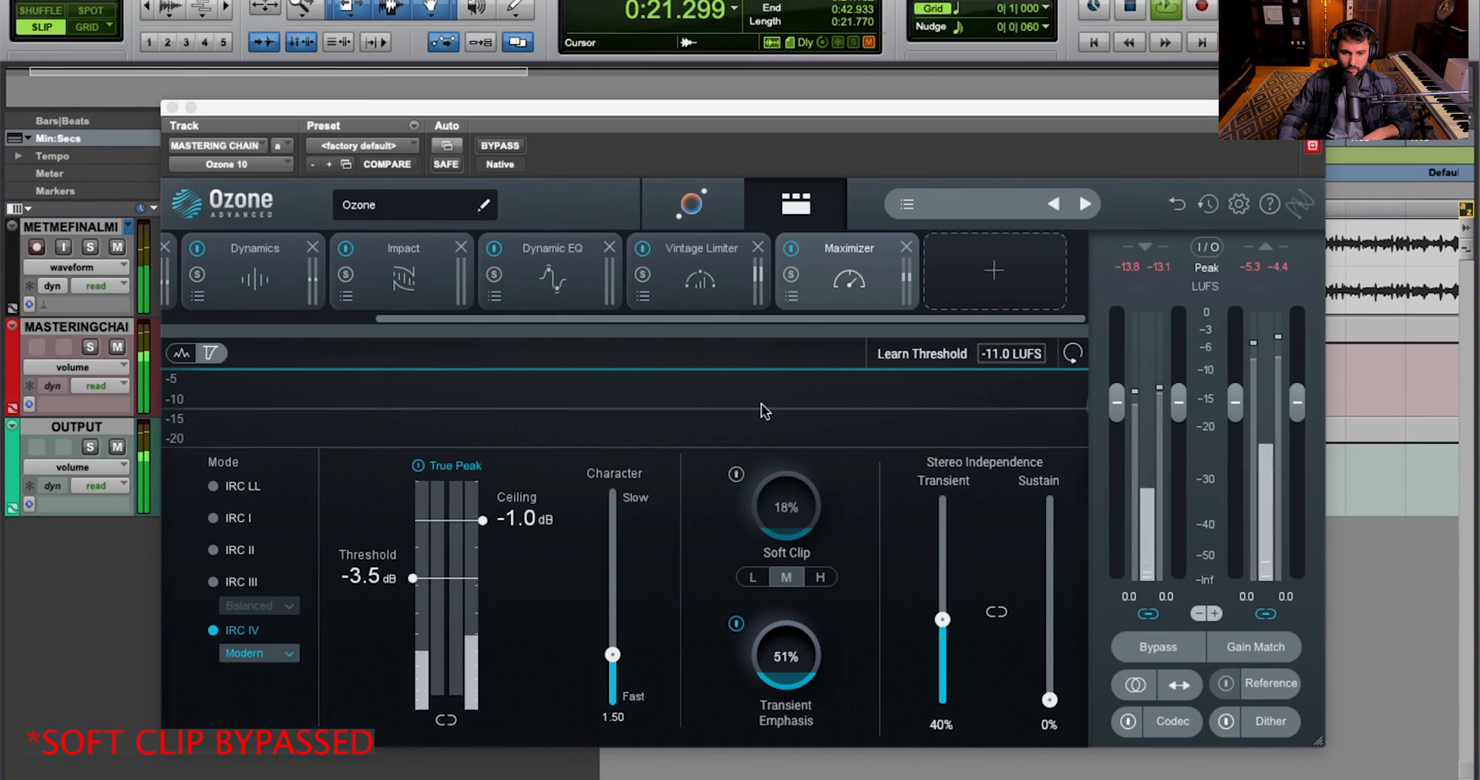
pyautogui.click(736, 474)
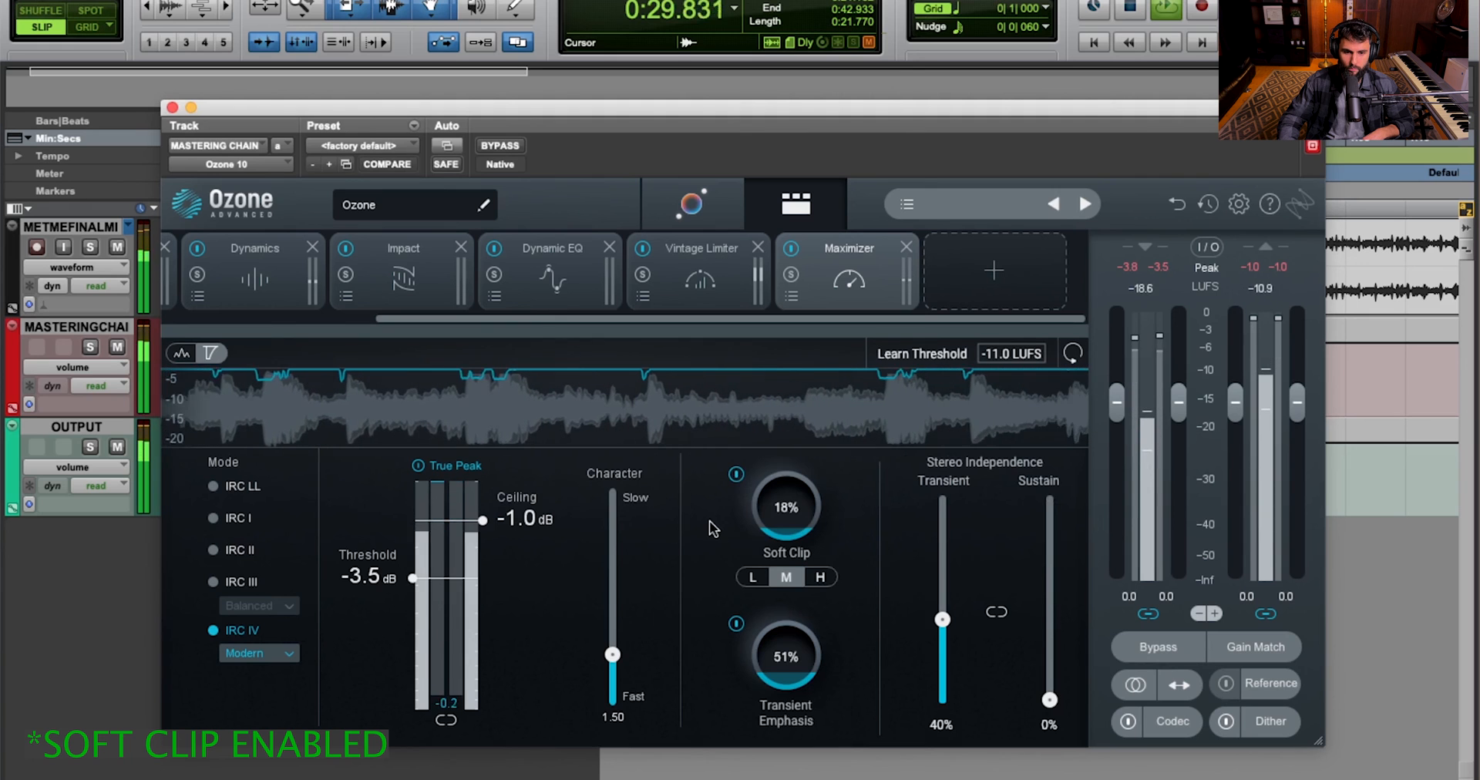
pyautogui.click(736, 475)
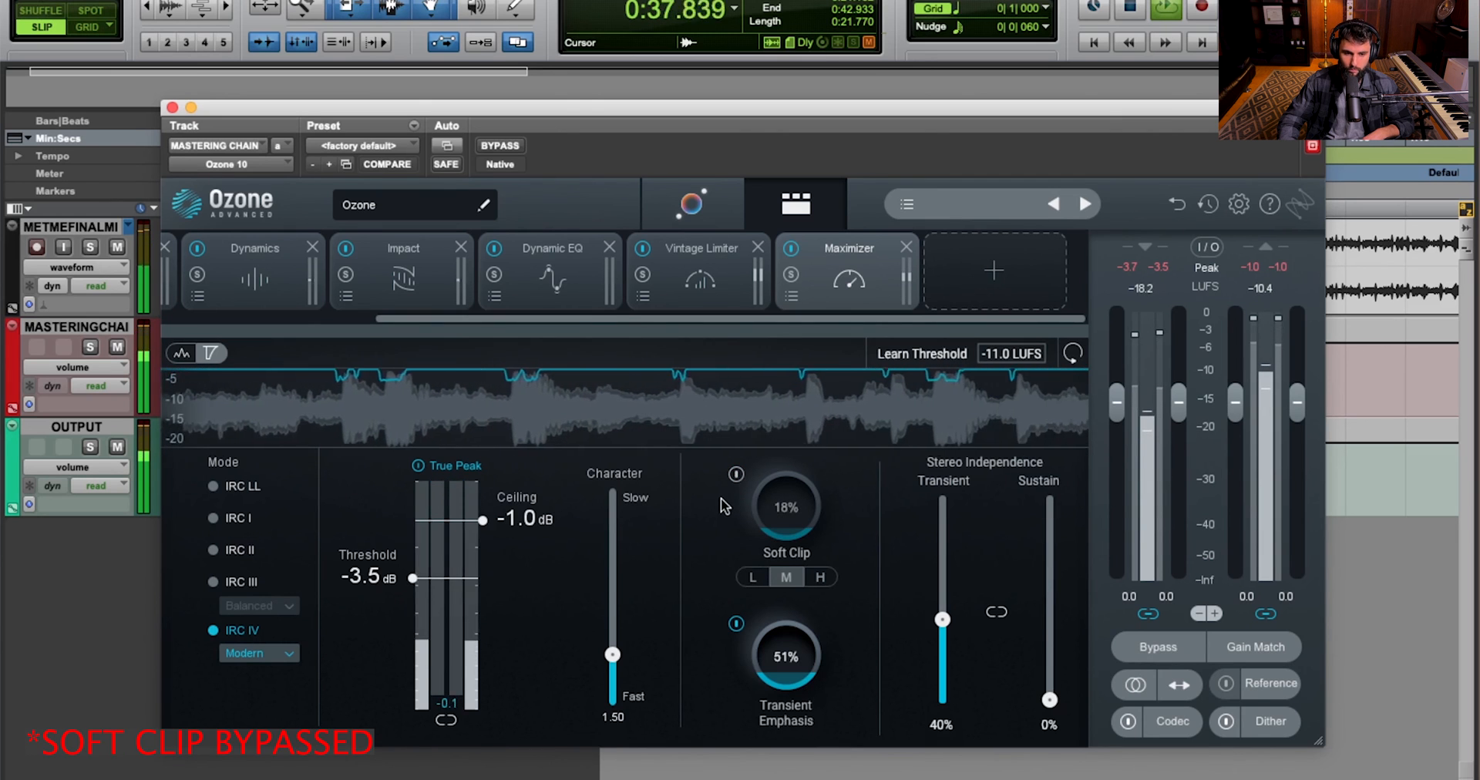
pyautogui.click(734, 476)
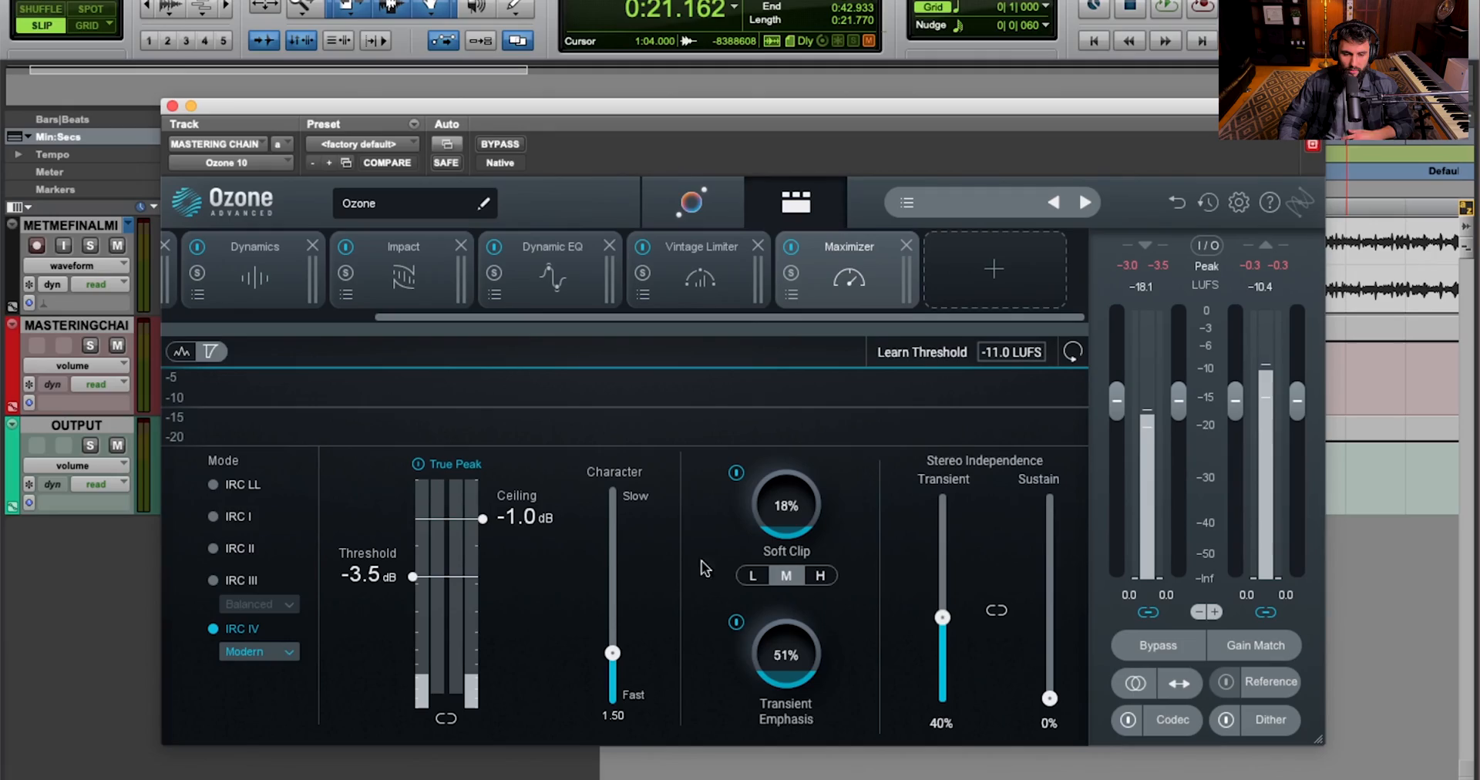
# Compare the Maximizer's Transient Emphasis bypassed and enabled during playback, leaving it enabled and stopping playback
pyautogui.click(737, 622)
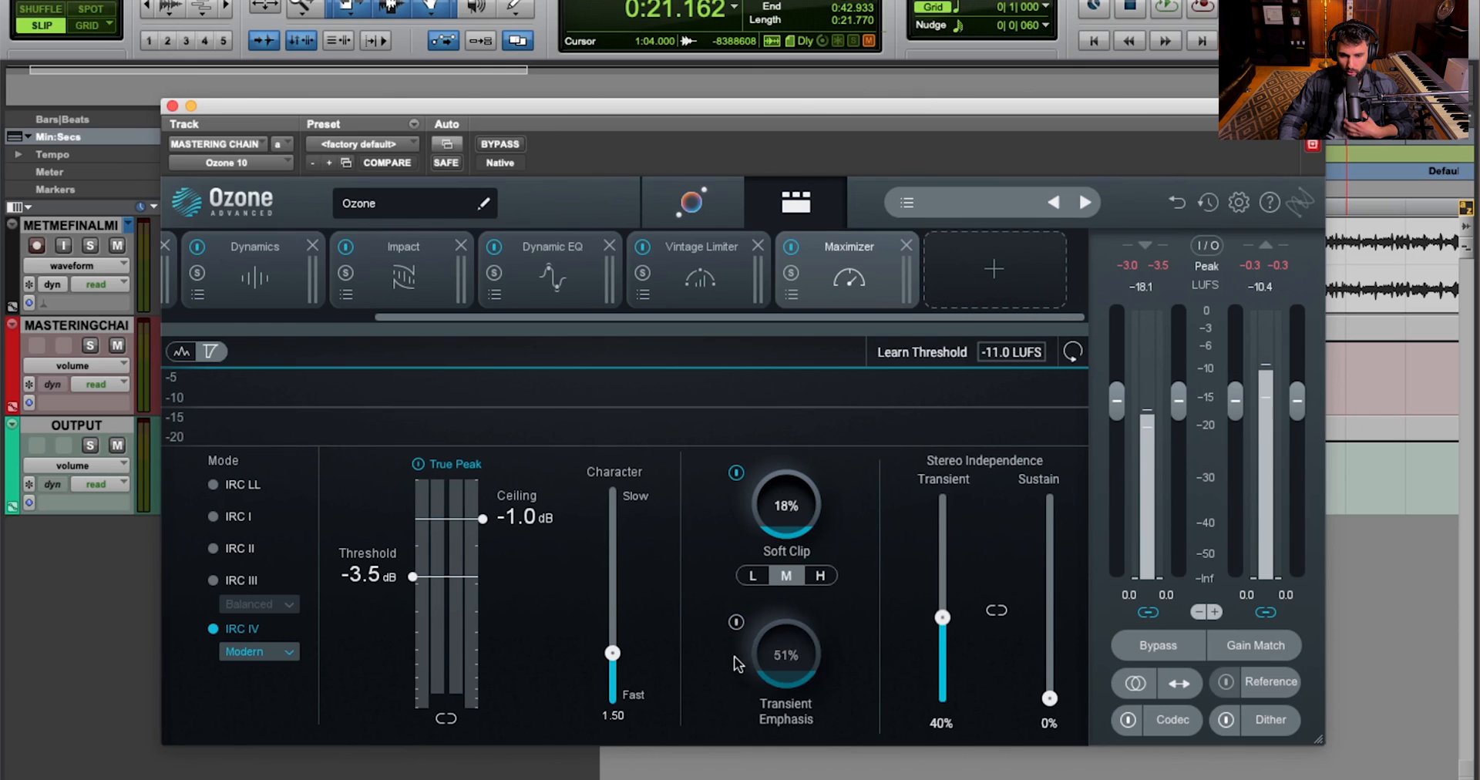
pyautogui.click(736, 622)
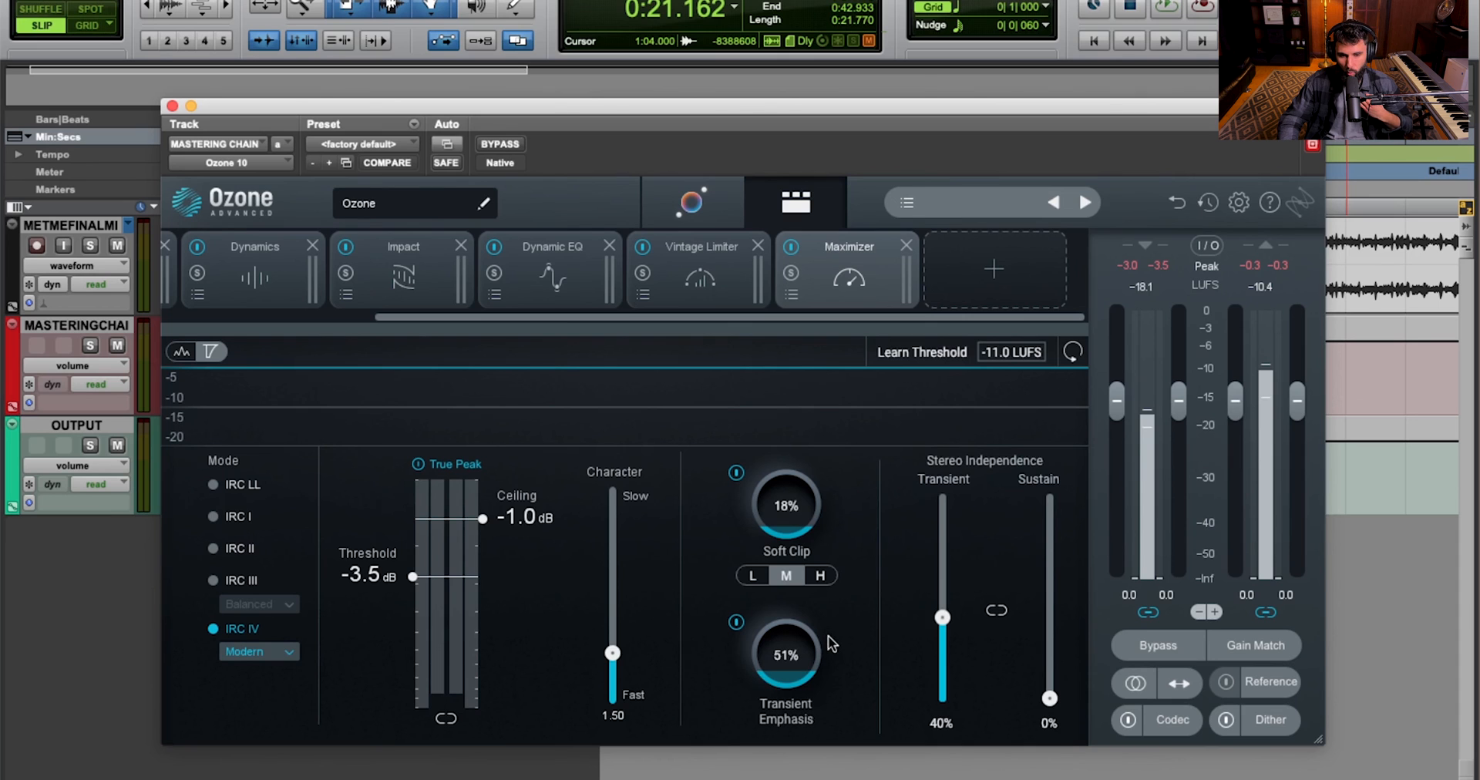
pyautogui.click(736, 622)
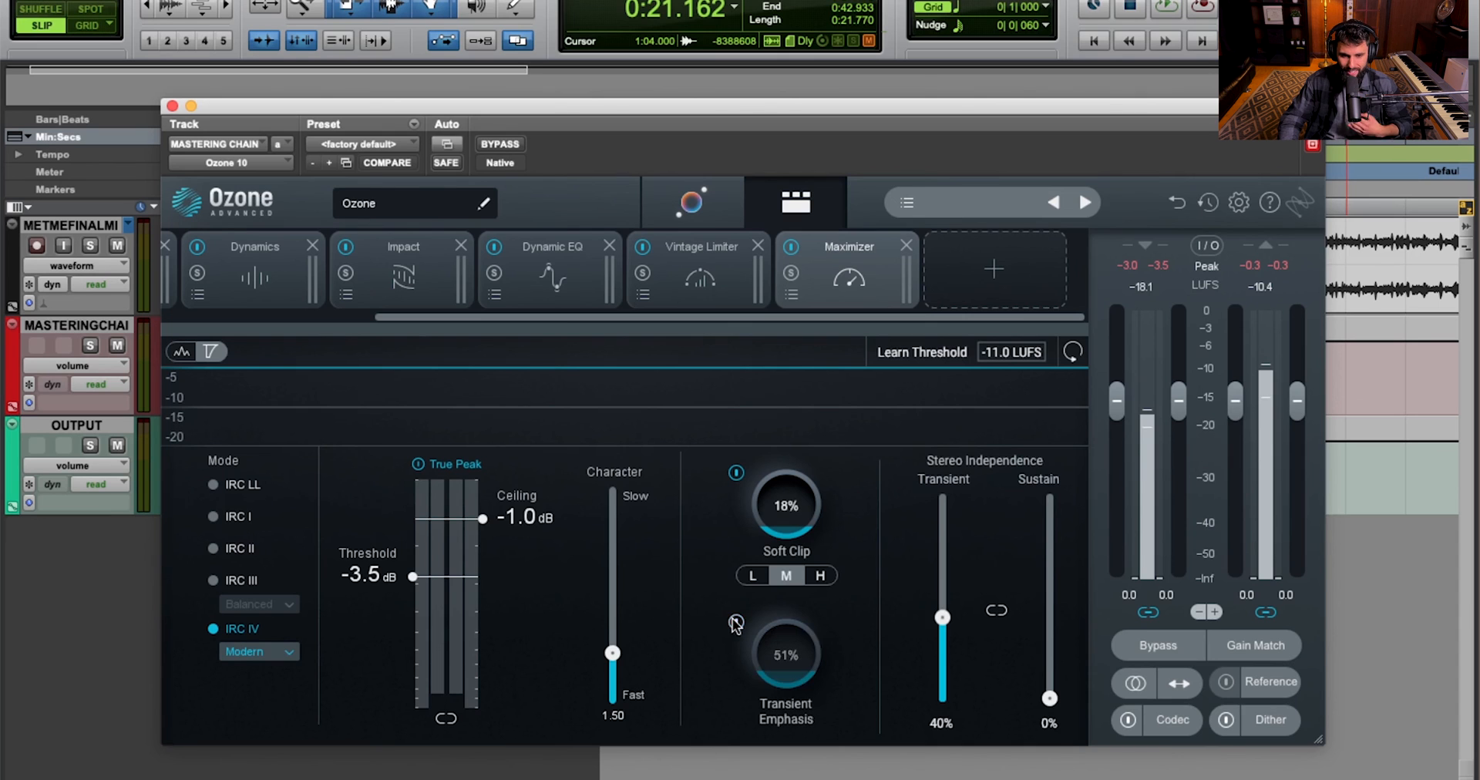
pyautogui.press('space')
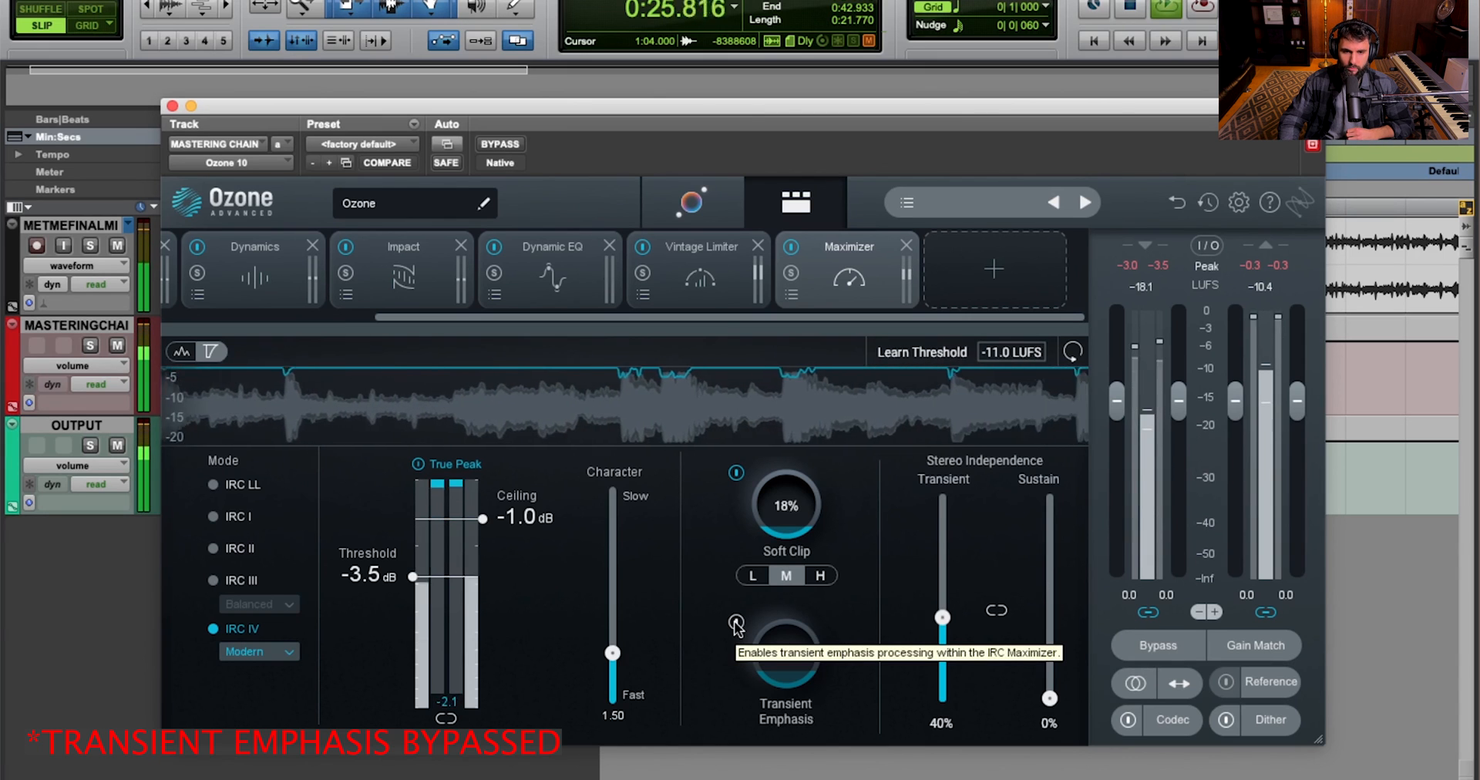
pyautogui.click(736, 622)
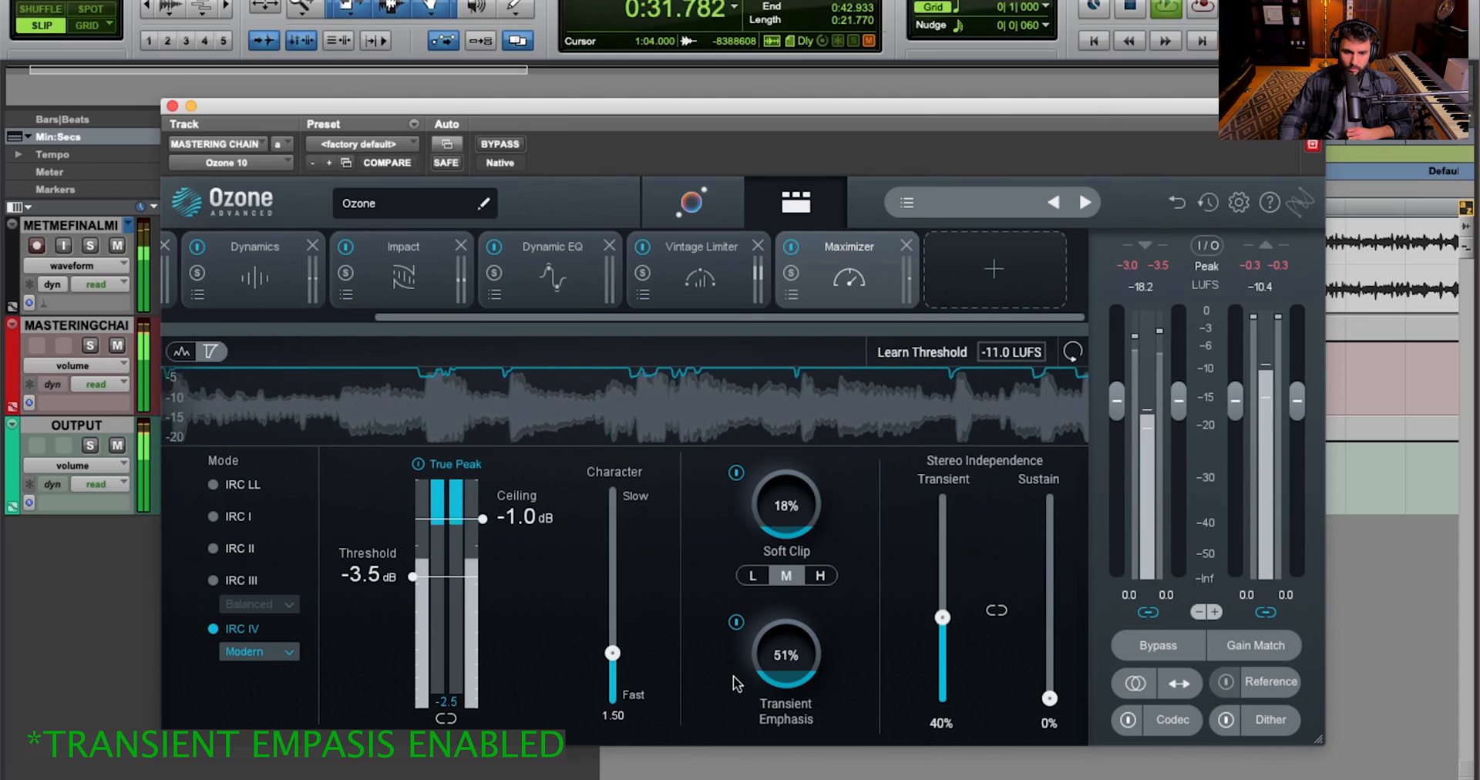
pyautogui.click(735, 623)
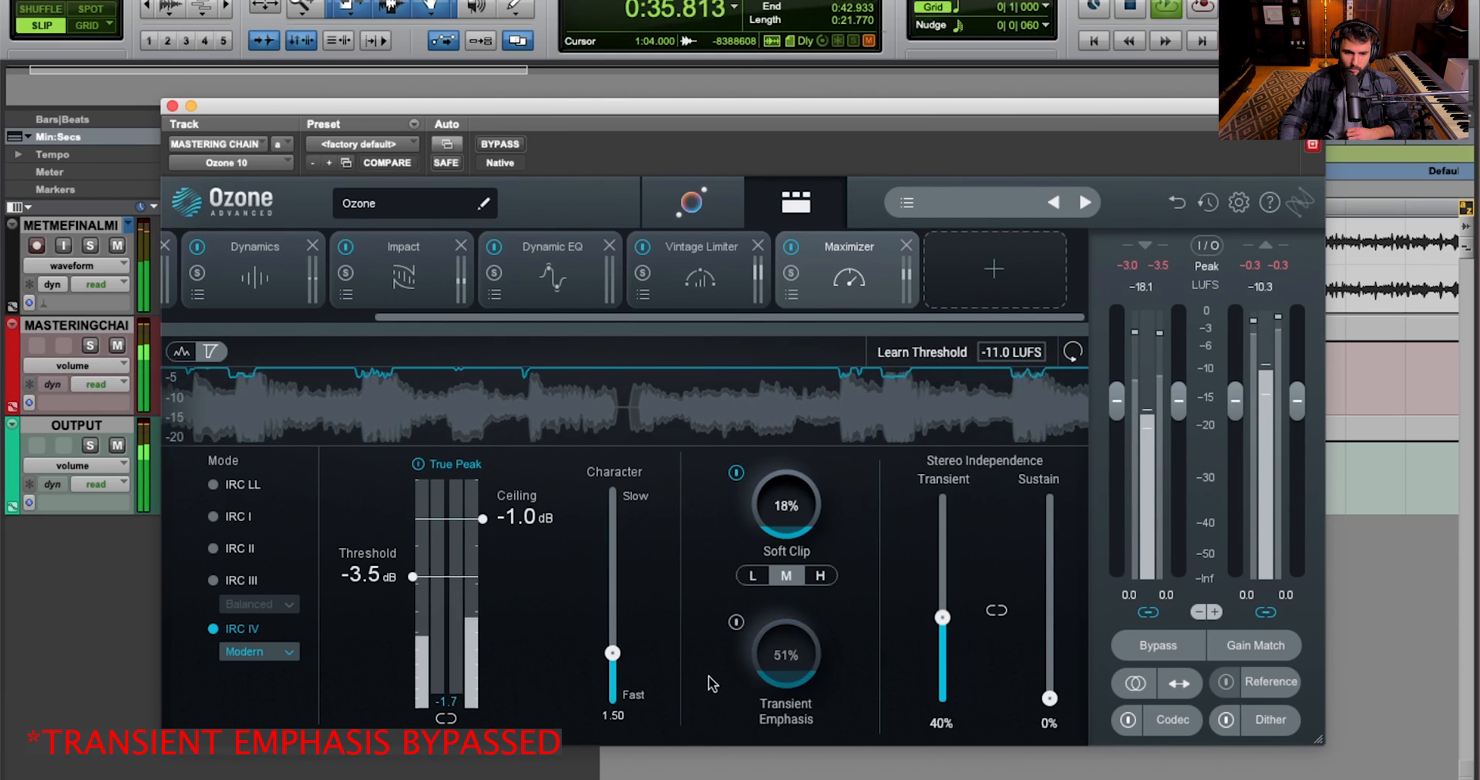
pyautogui.click(735, 623)
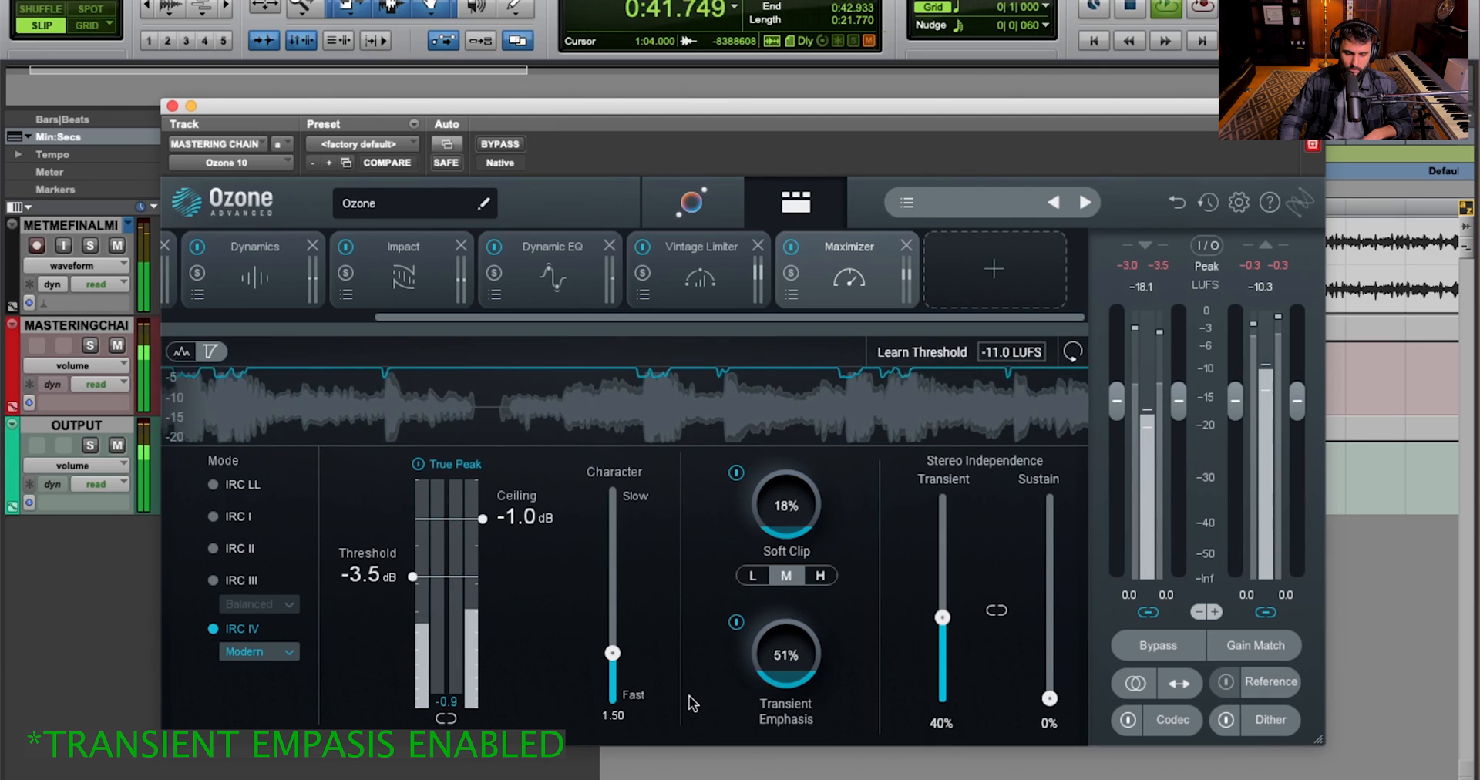
pyautogui.press('space')
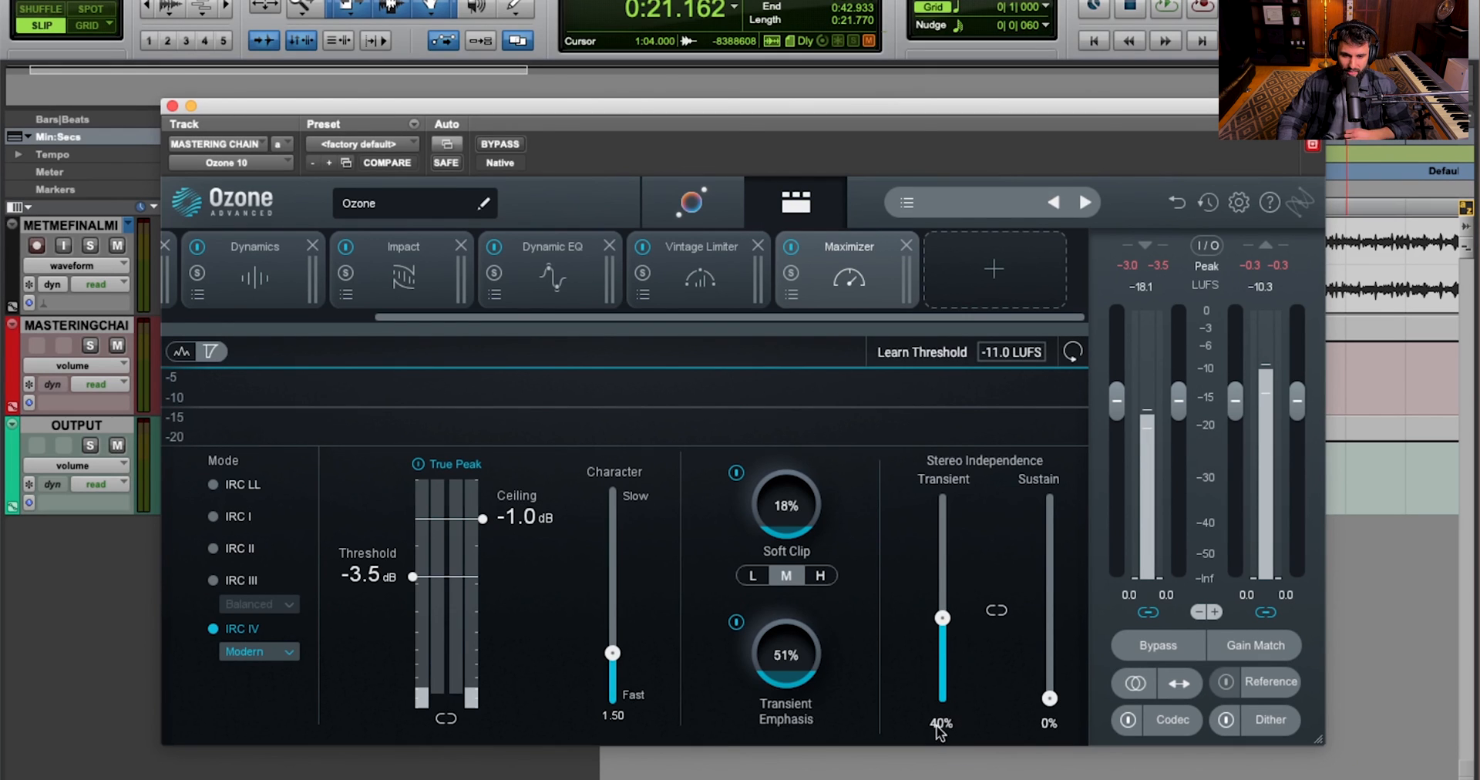
# Compare the Maximizer's Stereo Independence Transient at 0% and 40% during playback, leaving it at 40%
pyautogui.doubleClick(939, 725)
pyautogui.press('Return')
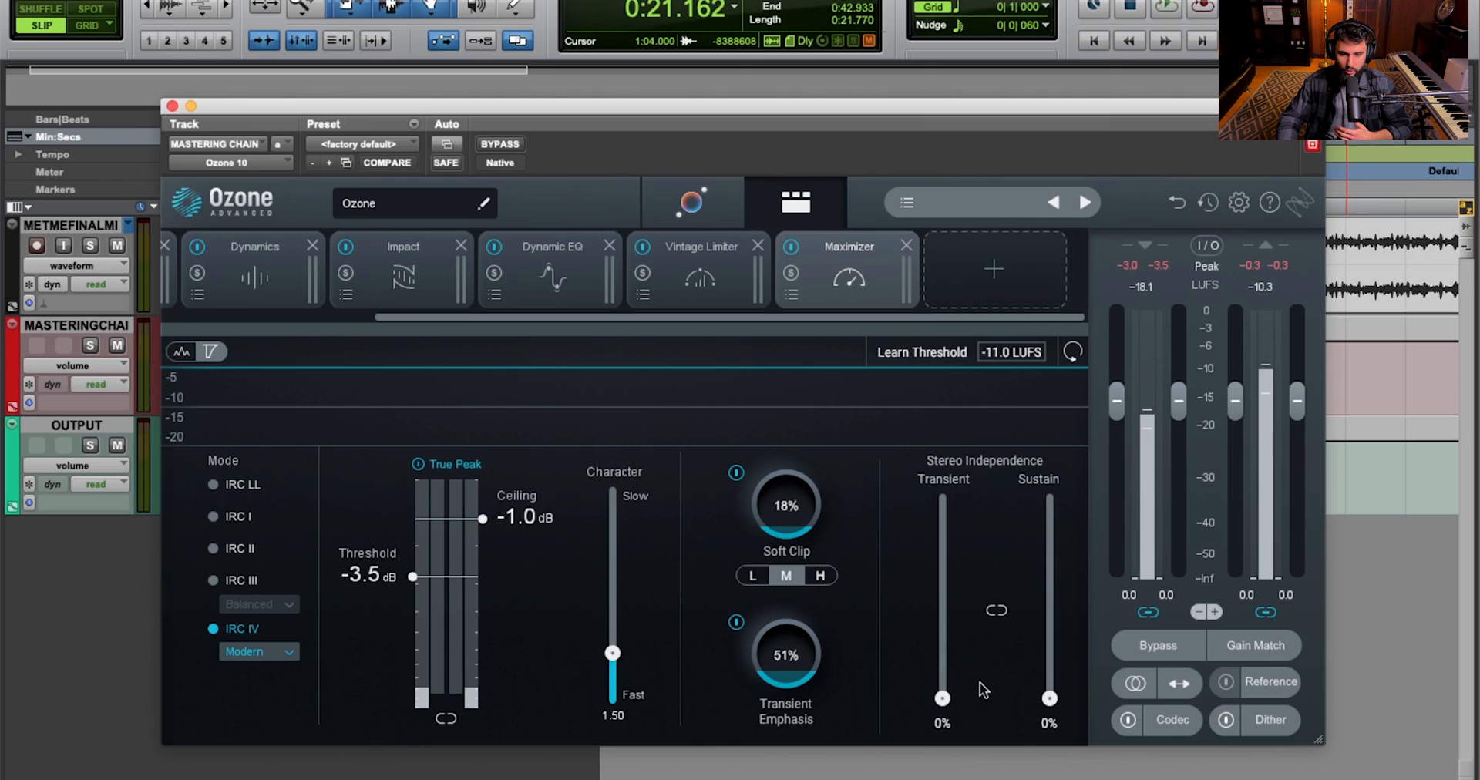
pyautogui.press('space')
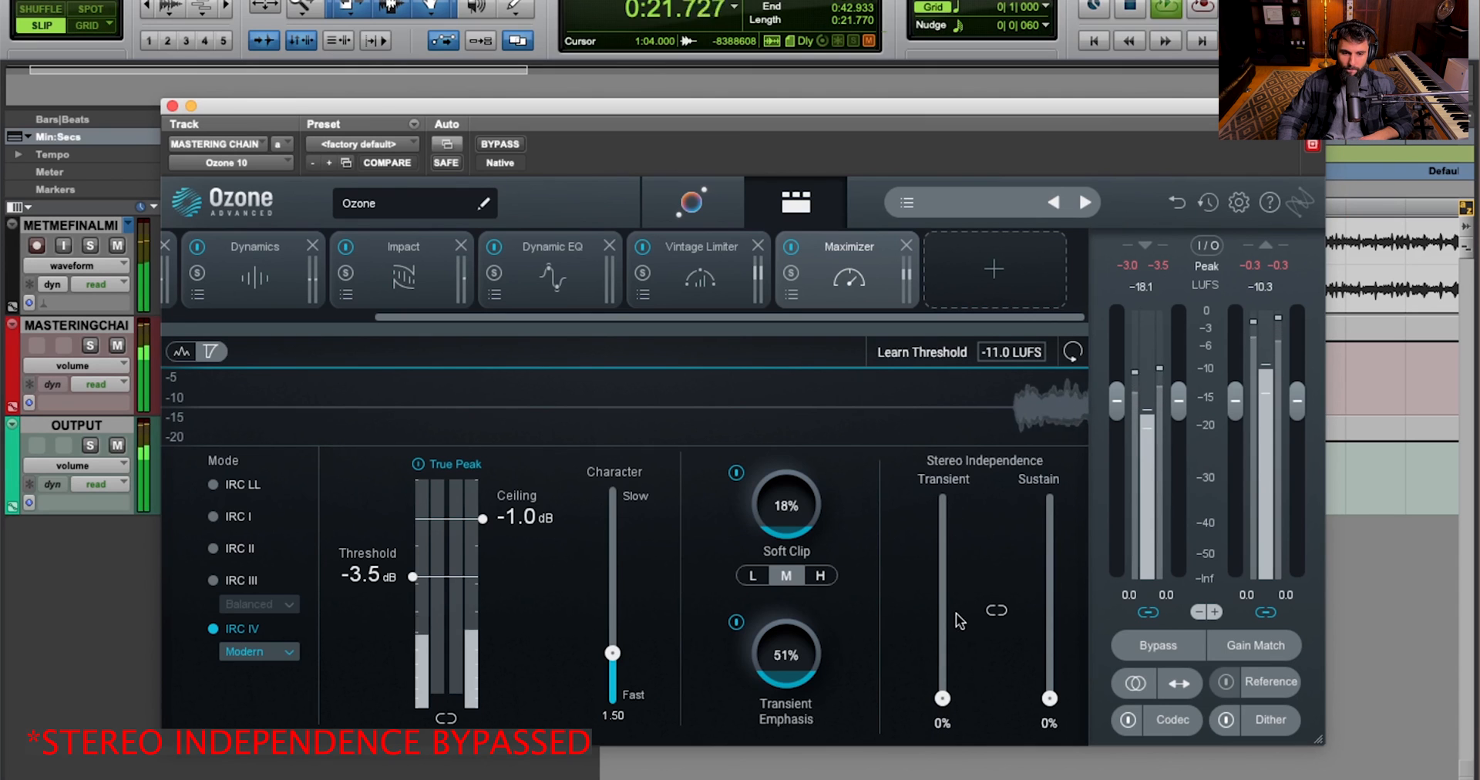
pyautogui.doubleClick(942, 723)
pyautogui.write('40')
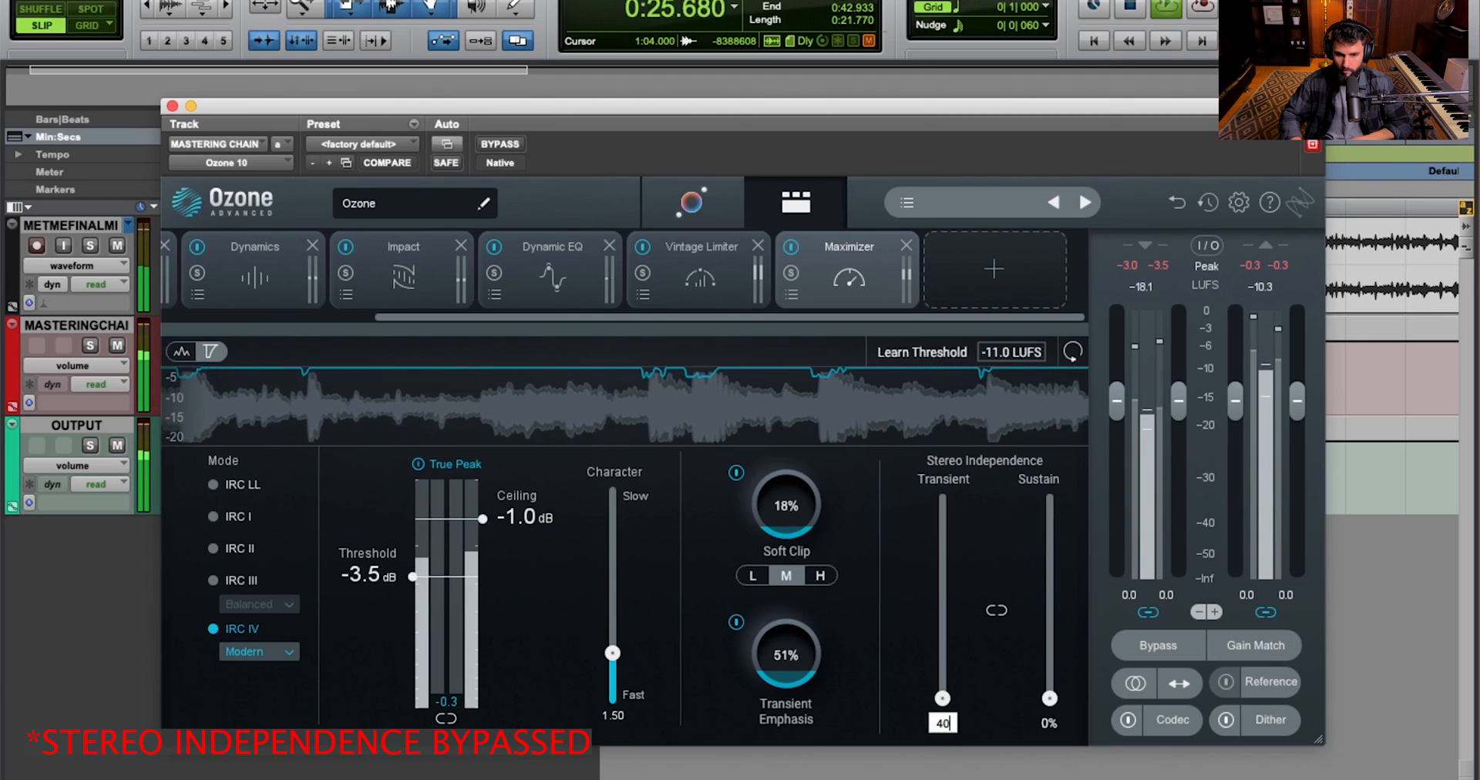
pyautogui.press('Return')
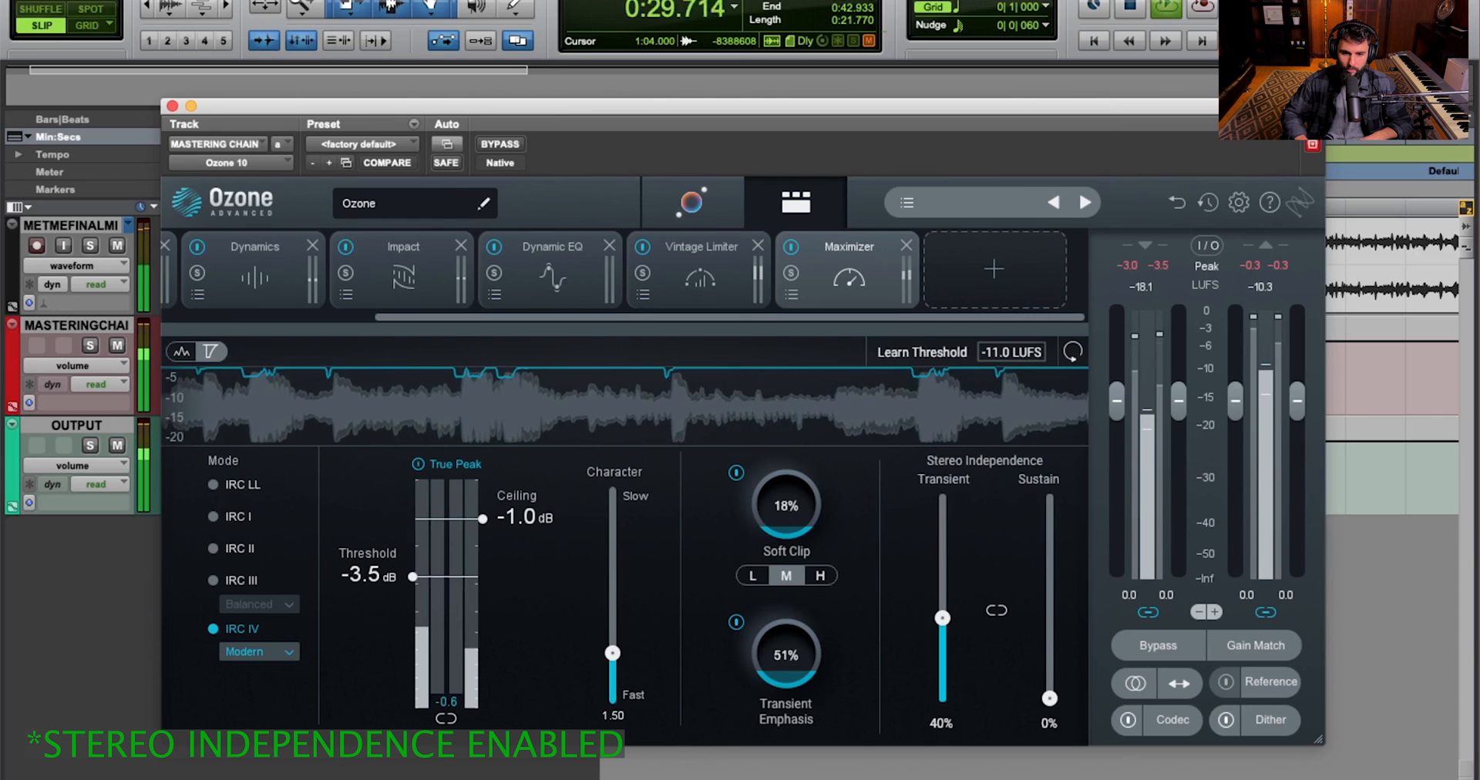
pyautogui.doubleClick(939, 723)
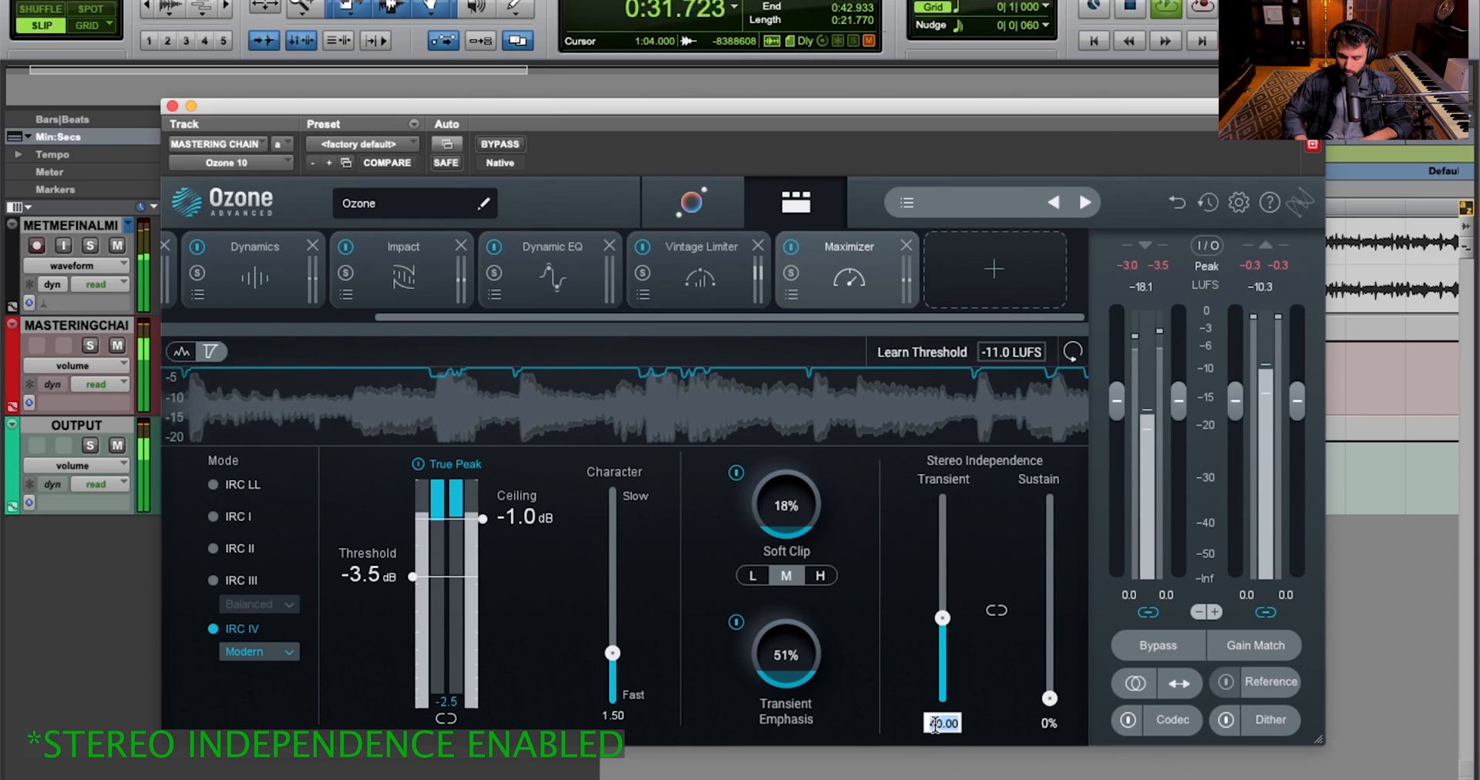
pyautogui.write('0')
pyautogui.press('Return')
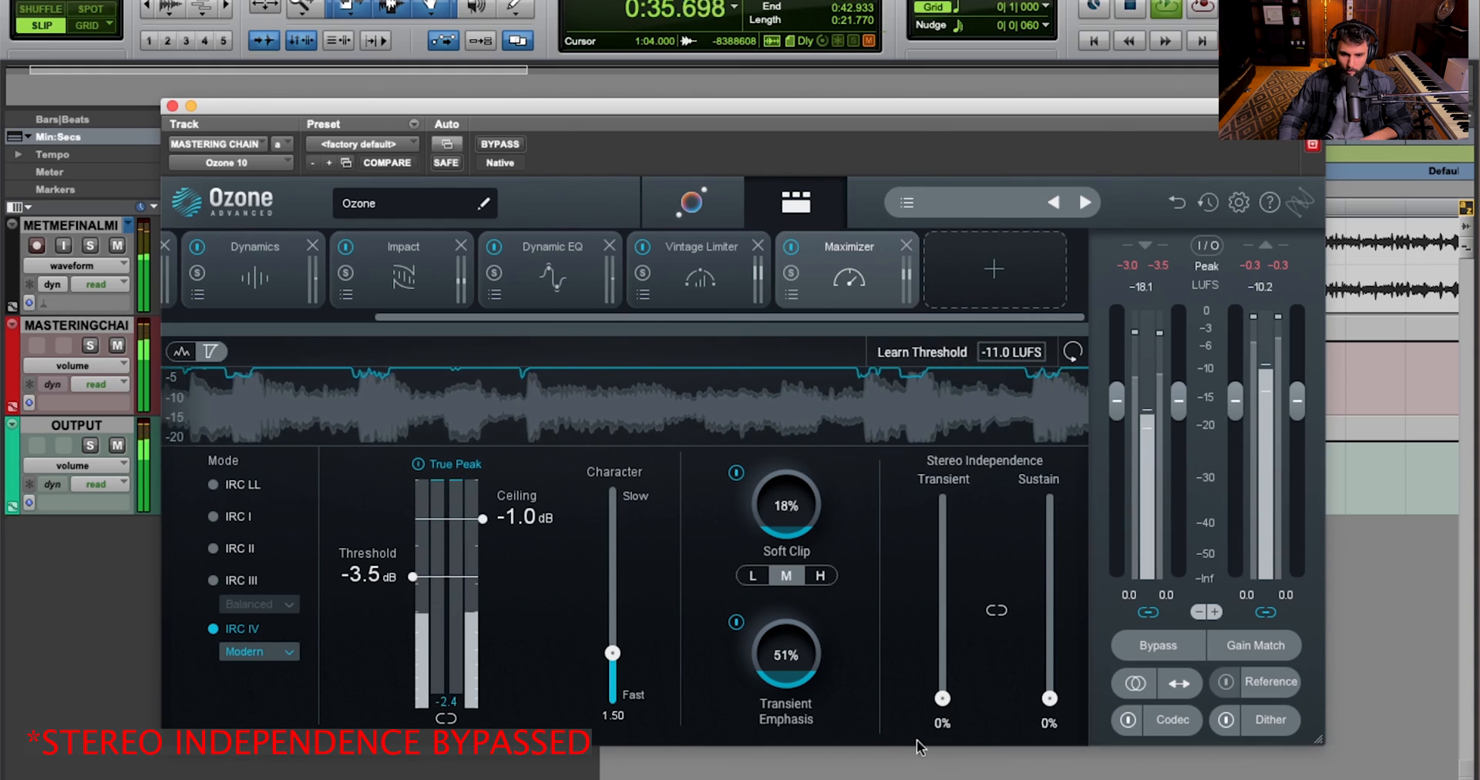
pyautogui.doubleClick(941, 723)
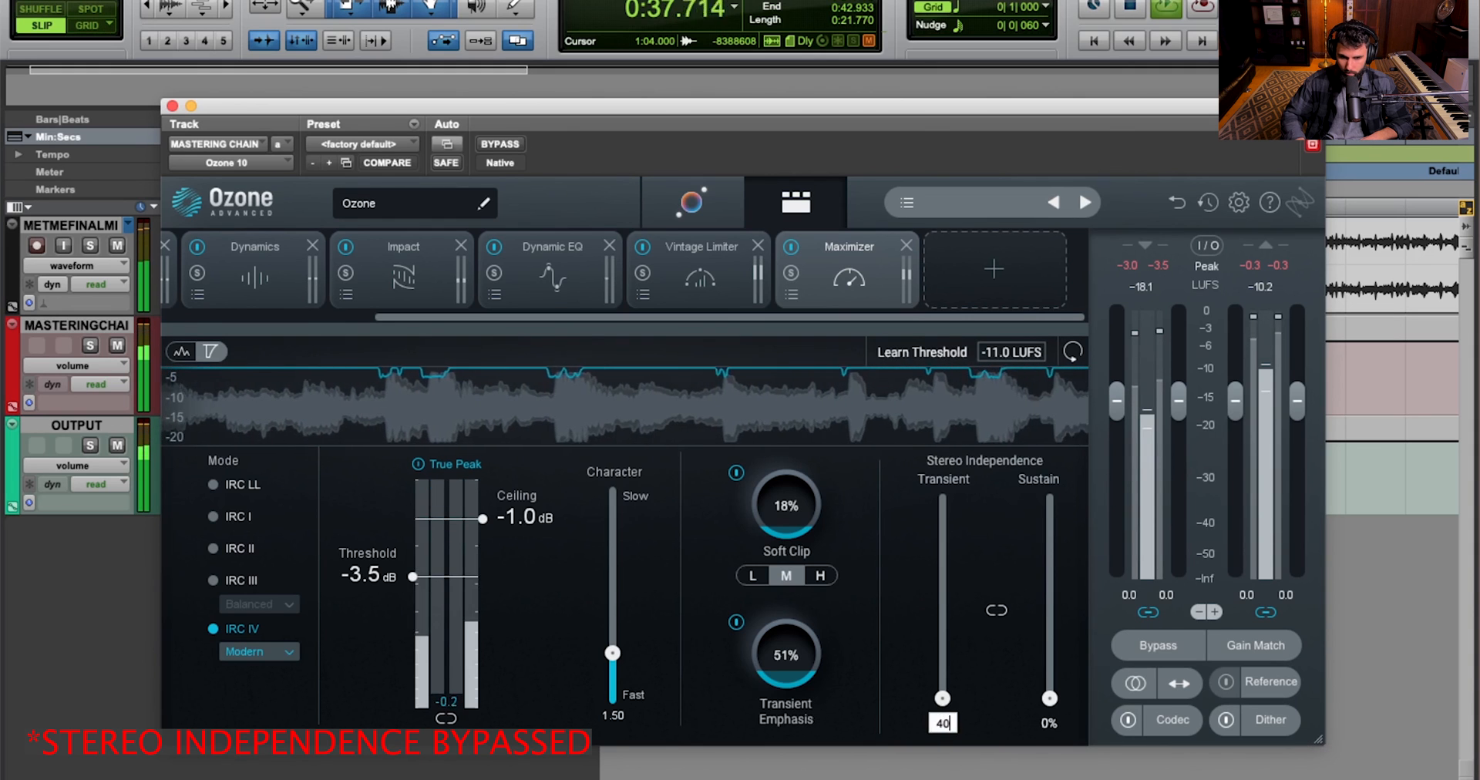
pyautogui.write('40')
pyautogui.press('Return')
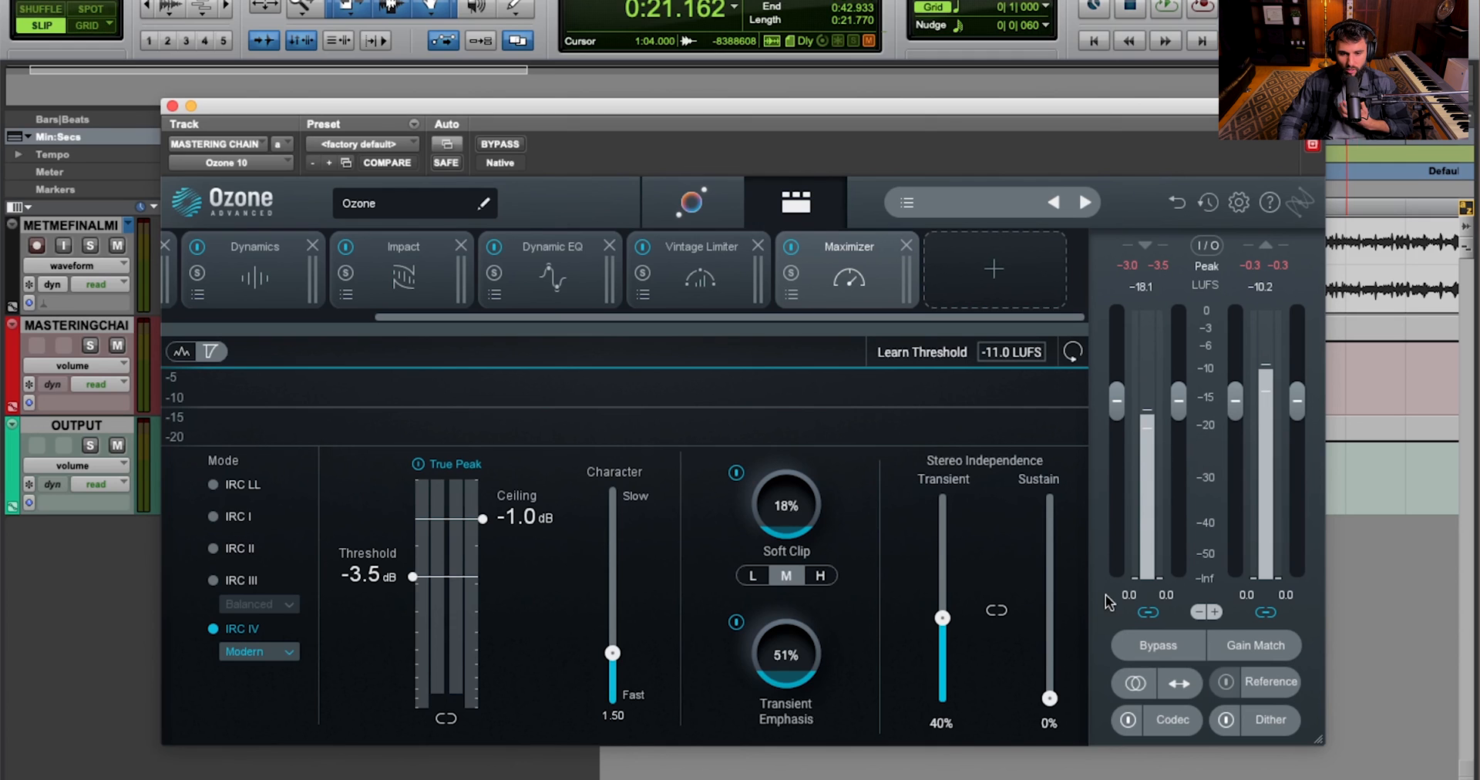
# Compare the mix with all Ozone processing bypassed and enabled during playback, leave it enabled, and turn on Gain Match
pyautogui.click(1148, 649)
pyautogui.press('space')
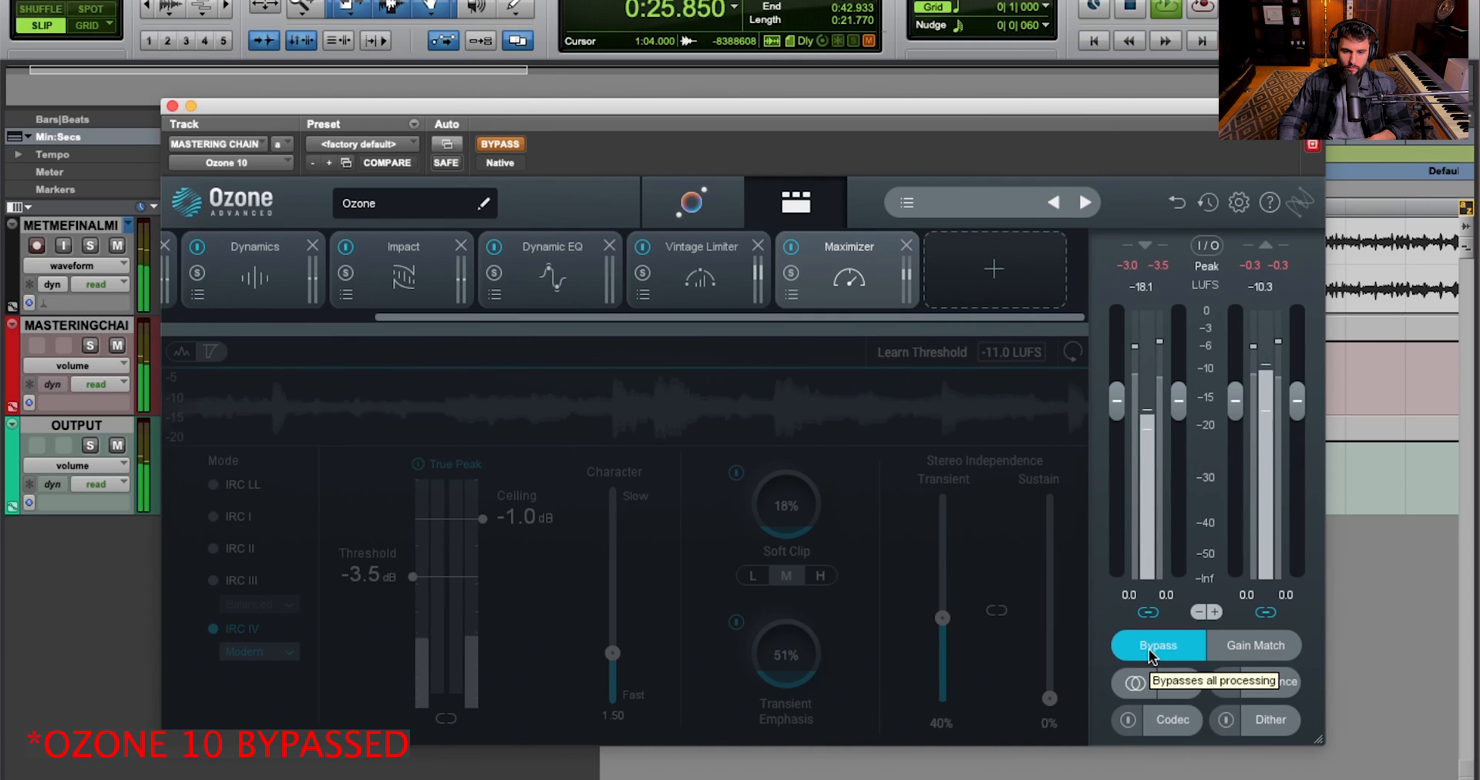
pyautogui.click(1148, 649)
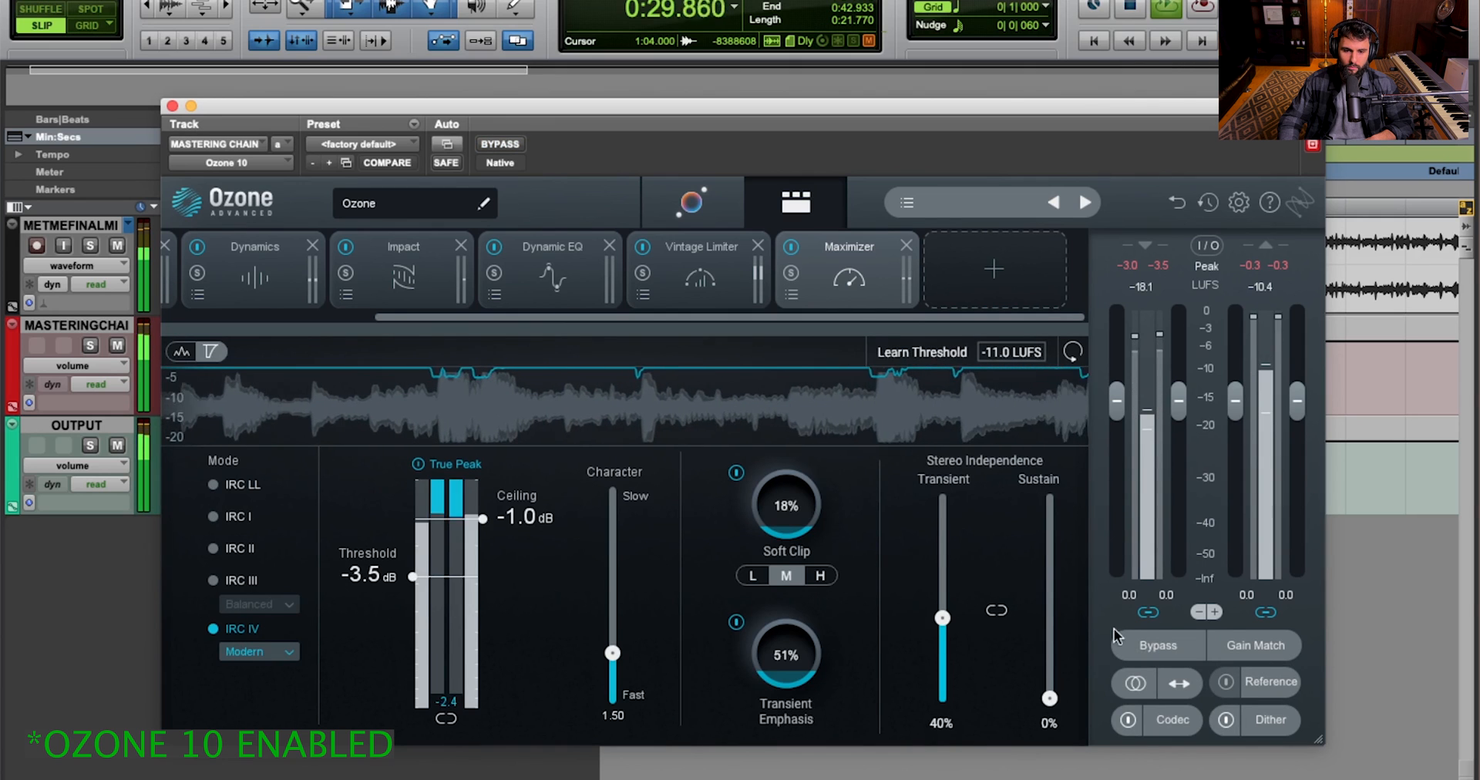
pyautogui.click(1158, 639)
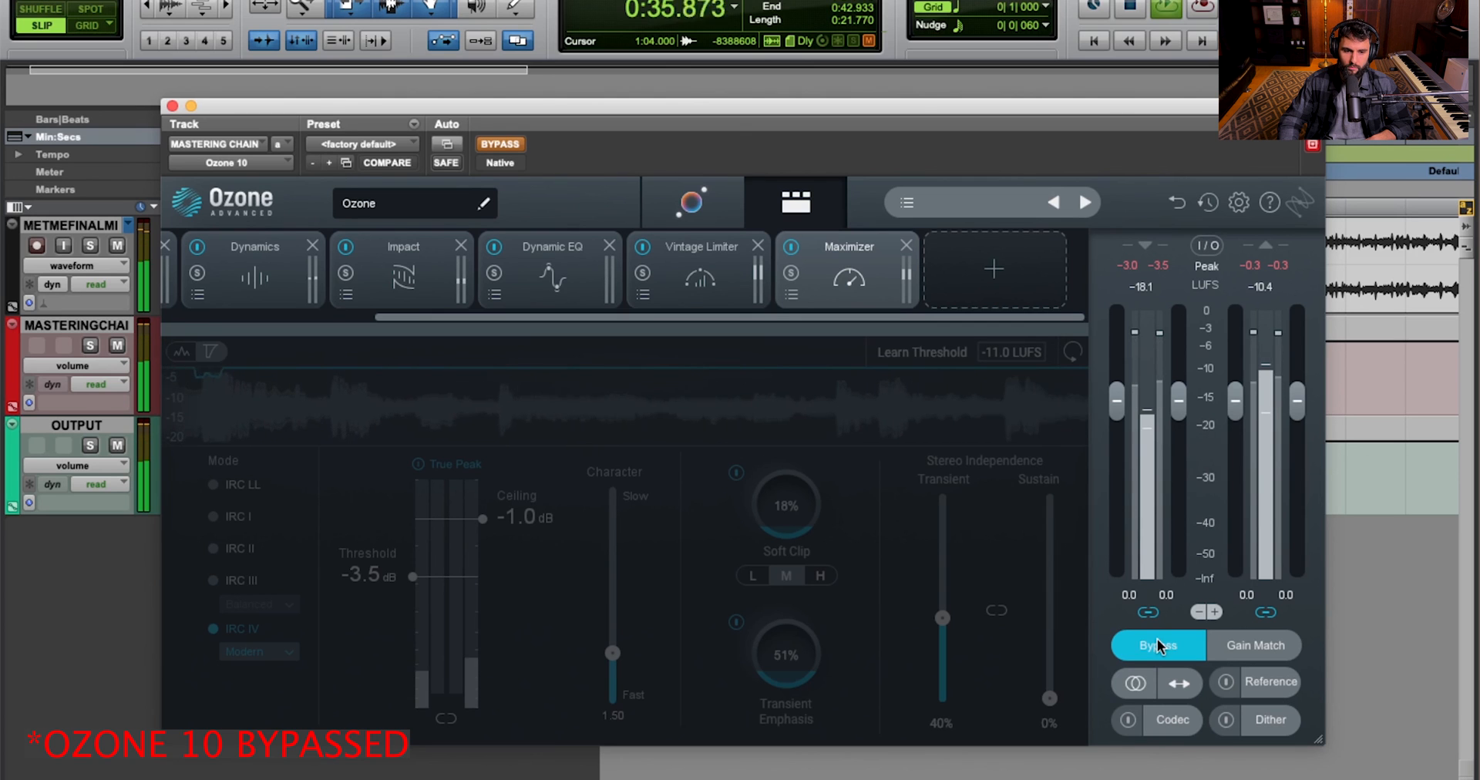
pyautogui.click(1155, 645)
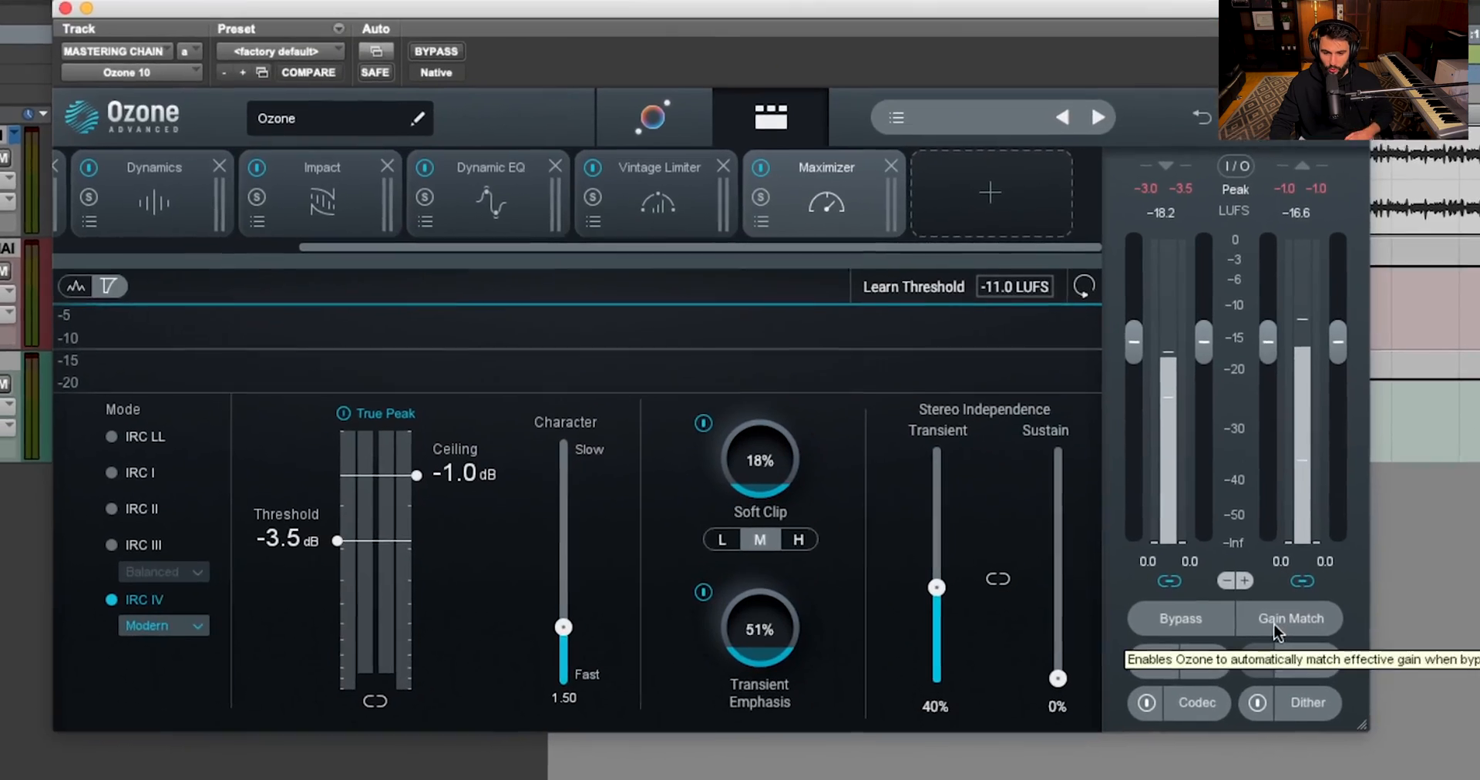
pyautogui.click(1264, 644)
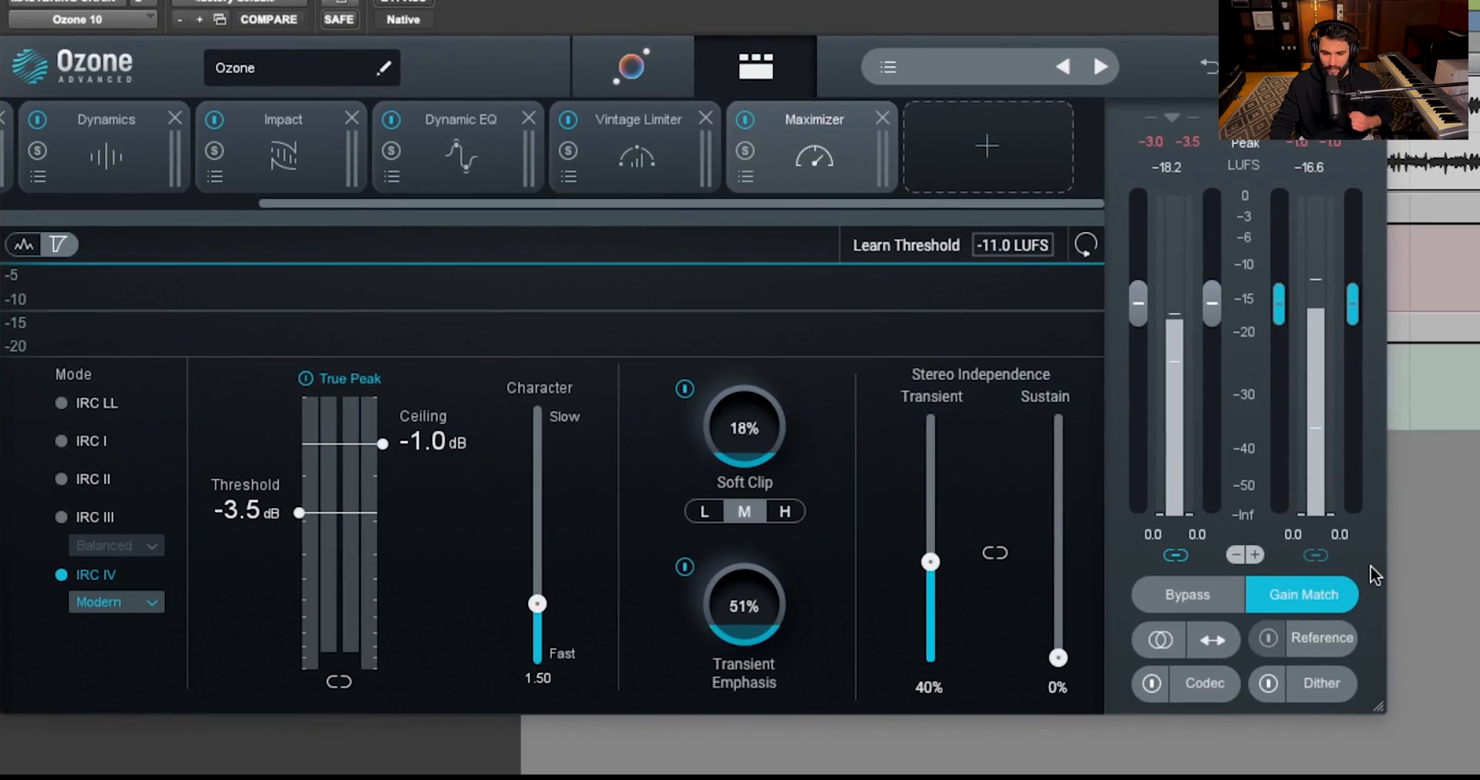